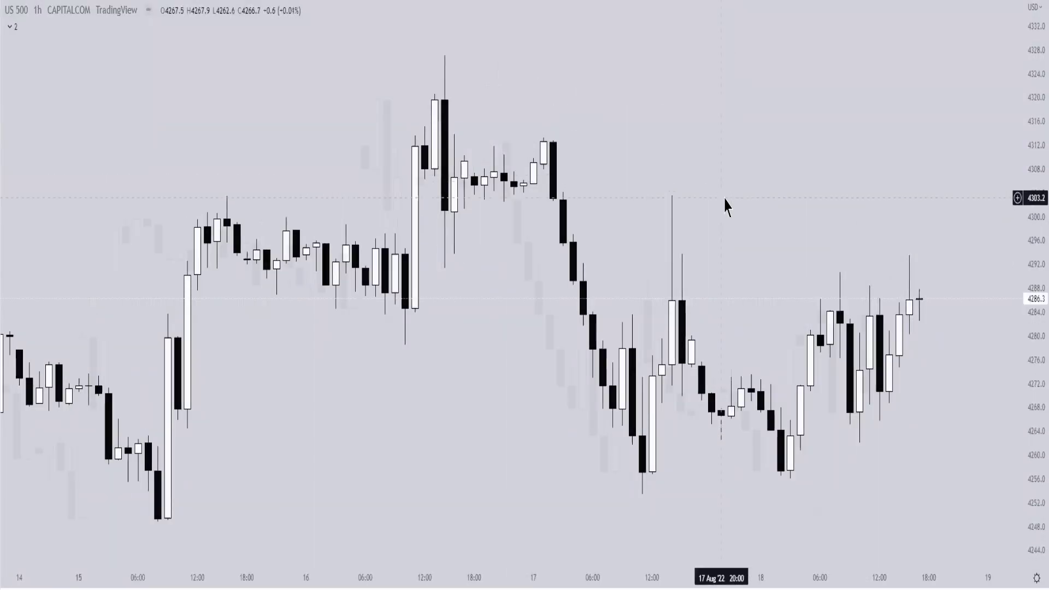
{"action": "scroll", "coordinate": [723, 198], "scroll_direction": "up", "scroll_amount": 2}
{"action": "scroll", "coordinate": [727, 179], "scroll_direction": "down", "scroll_amount": 3}
{"action": "scroll", "coordinate": [752, 189], "scroll_direction": "up", "scroll_amount": 3}
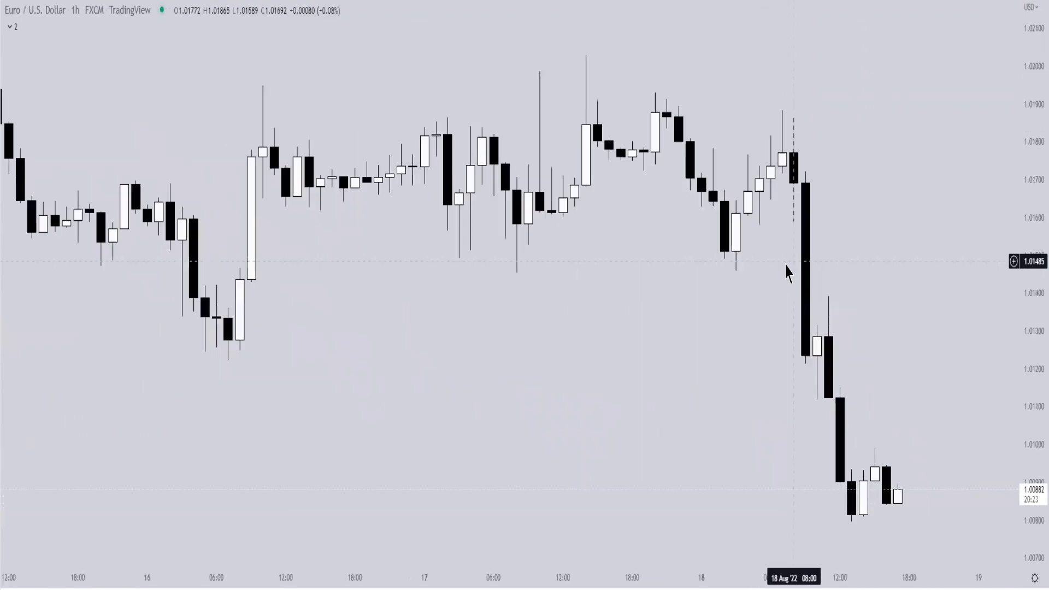
Draw a horizontal ray from the 16 Aug swing low on the Euro / U.S. Dollar hourly chart.
{"action": "left_click", "coordinate": [1, 39]}
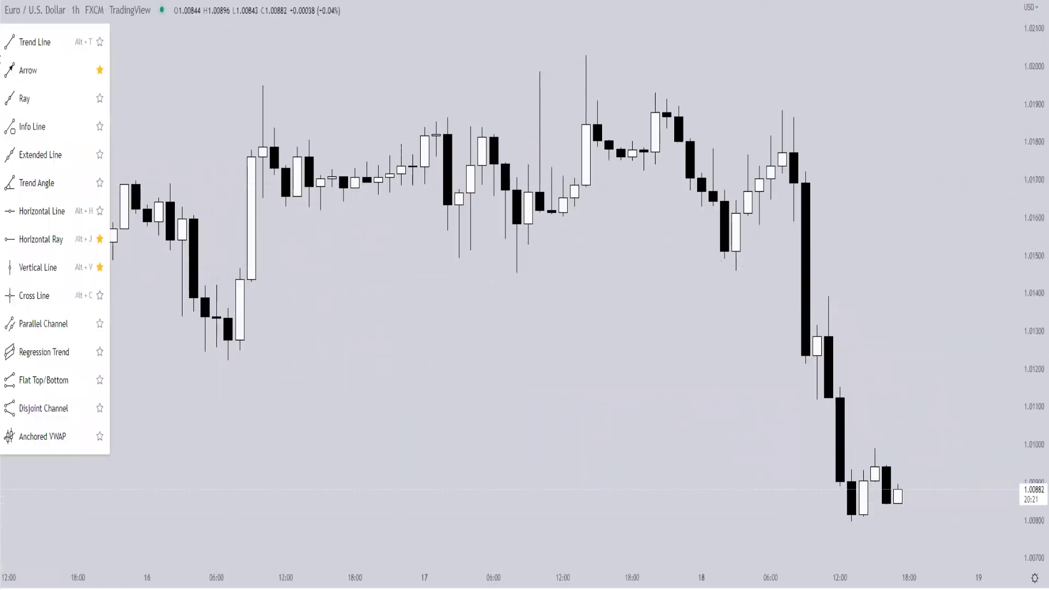
{"action": "left_click", "coordinate": [48, 261]}
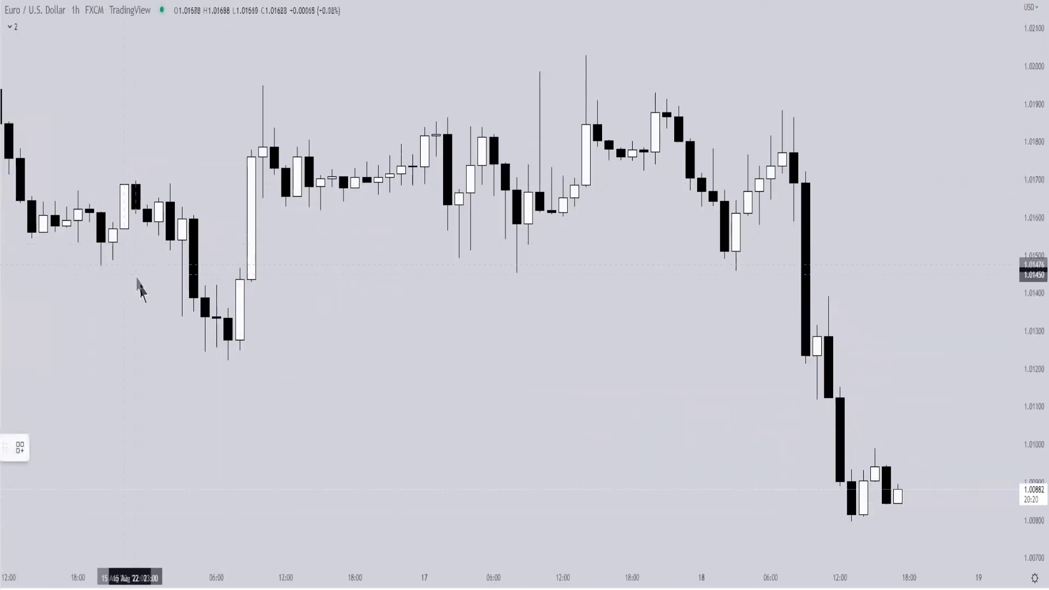
{"action": "left_click", "coordinate": [228, 360]}
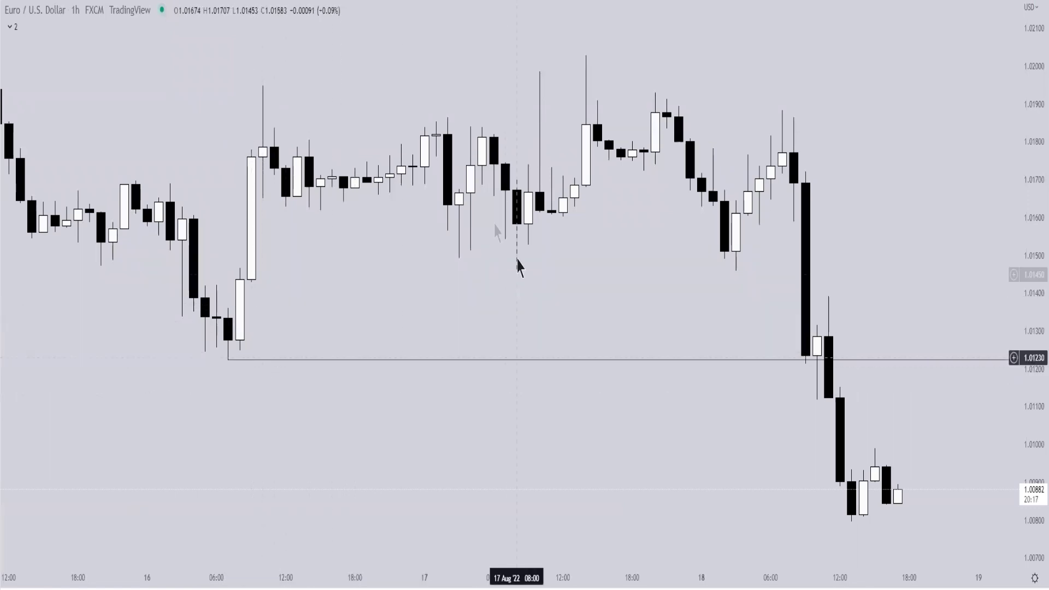
Circle the 16 Aug swing low and the following swing high with freehand brush strokes.
{"action": "left_click", "coordinate": [1, 95]}
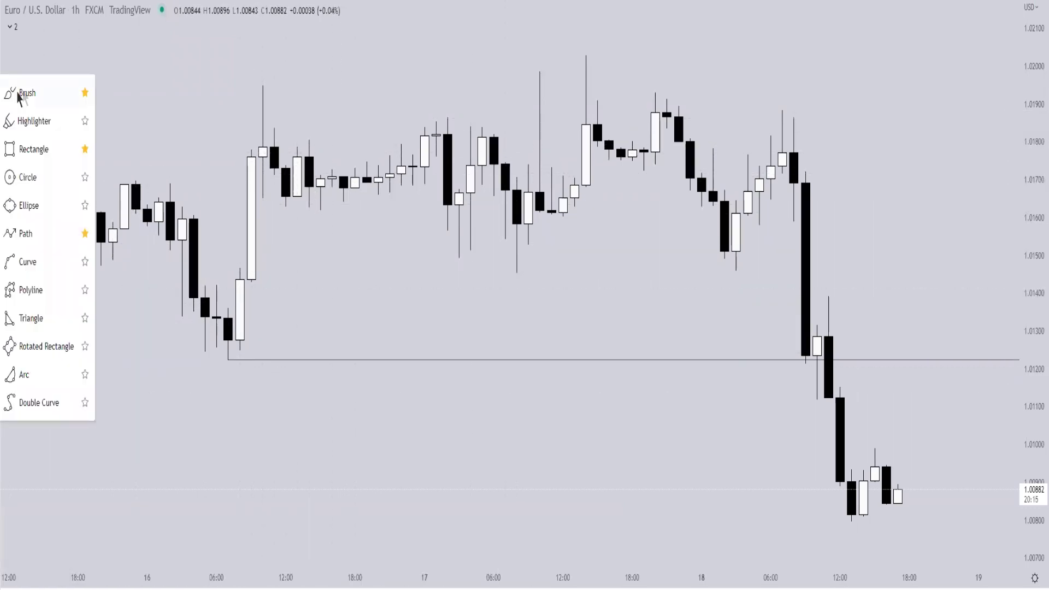
{"action": "left_click", "coordinate": [18, 94]}
{"action": "left_click_drag", "start_coordinate": [209, 370], "coordinate": [248, 363]}
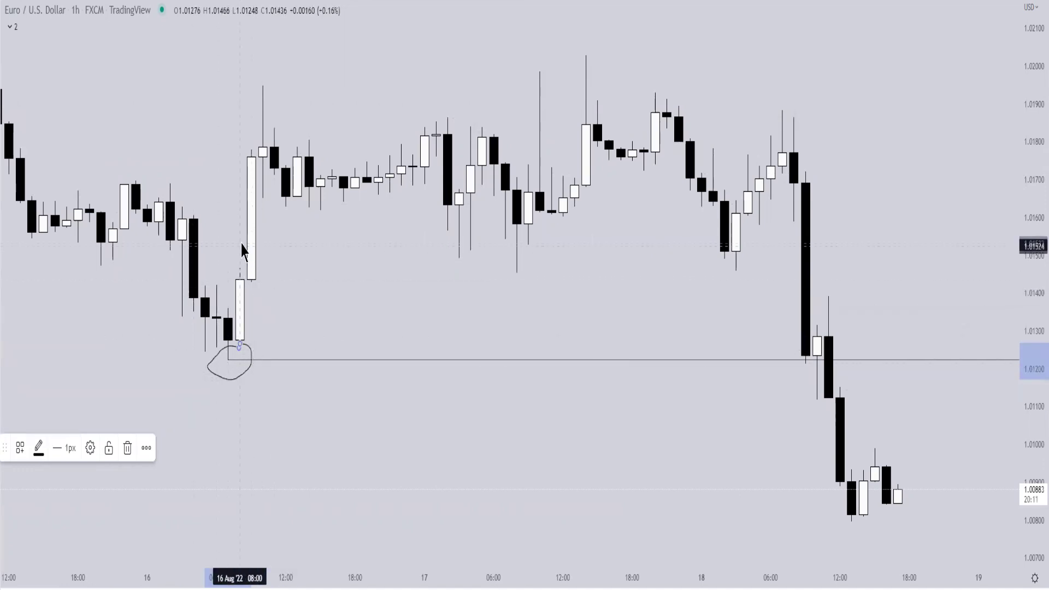
{"action": "mouse_move", "coordinate": [260, 76]}
{"action": "left_mouse_down"}
{"action": "mouse_move", "coordinate": [239, 103]}
{"action": "mouse_move", "coordinate": [274, 90]}
{"action": "left_mouse_up"}
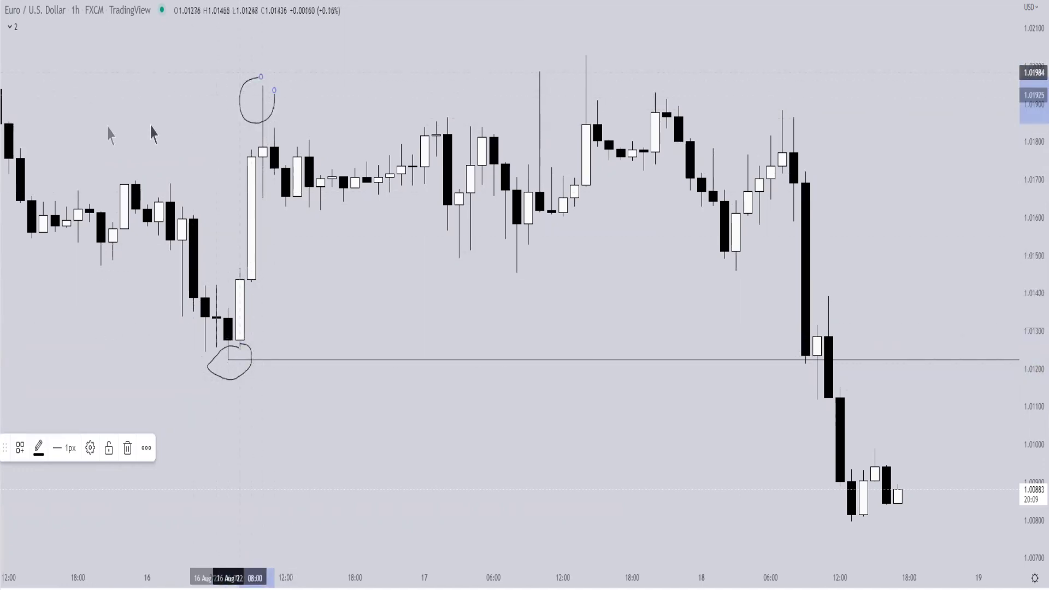
Draw a rectangle zone from the 16 Aug swing low to 18 Aug 17:00, between about 1.01219 and 1.01269.
{"action": "left_click", "coordinate": [2, 87]}
{"action": "left_click", "coordinate": [31, 148]}
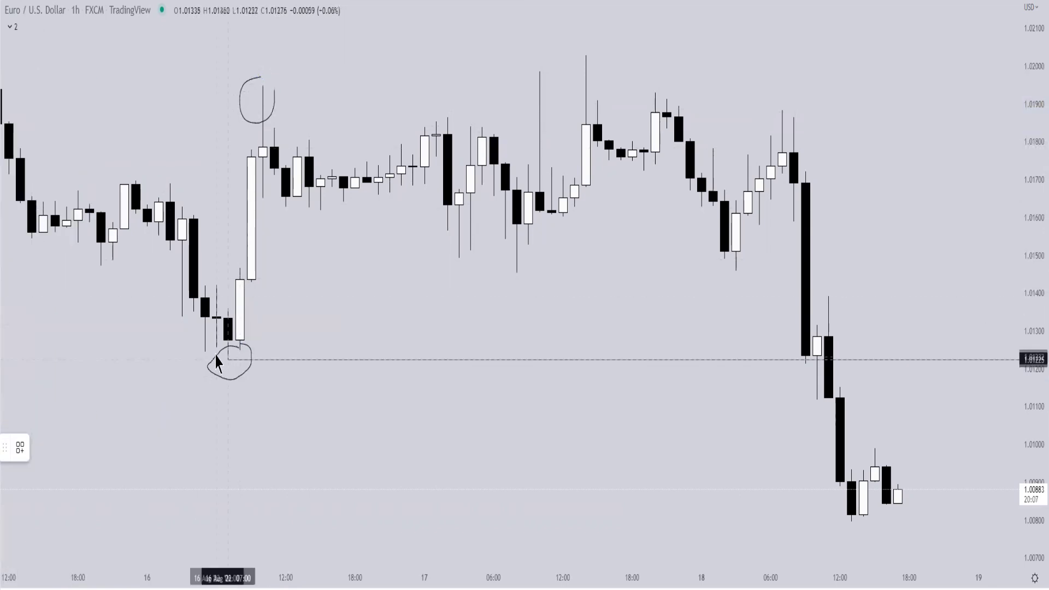
{"action": "left_click_drag", "start_coordinate": [205, 337], "coordinate": [896, 342]}
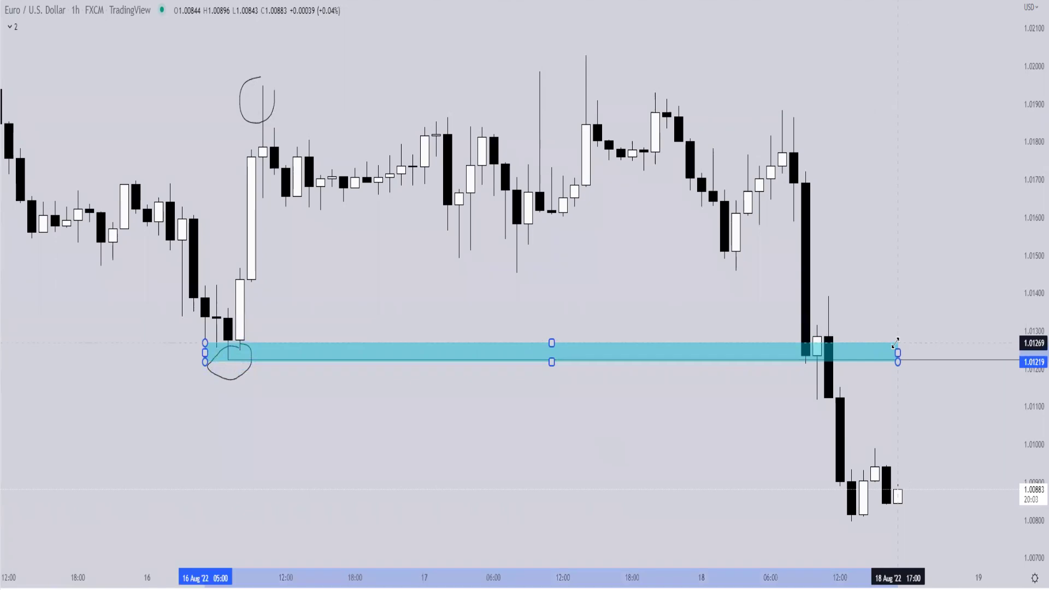
{"action": "left_click", "coordinate": [911, 285]}
Place a long position at the rectangle zone with entry about 1.01266, stop about 1.01115 and target about 1.01902.
{"action": "left_click", "coordinate": [2, 168]}
{"action": "left_click", "coordinate": [27, 171]}
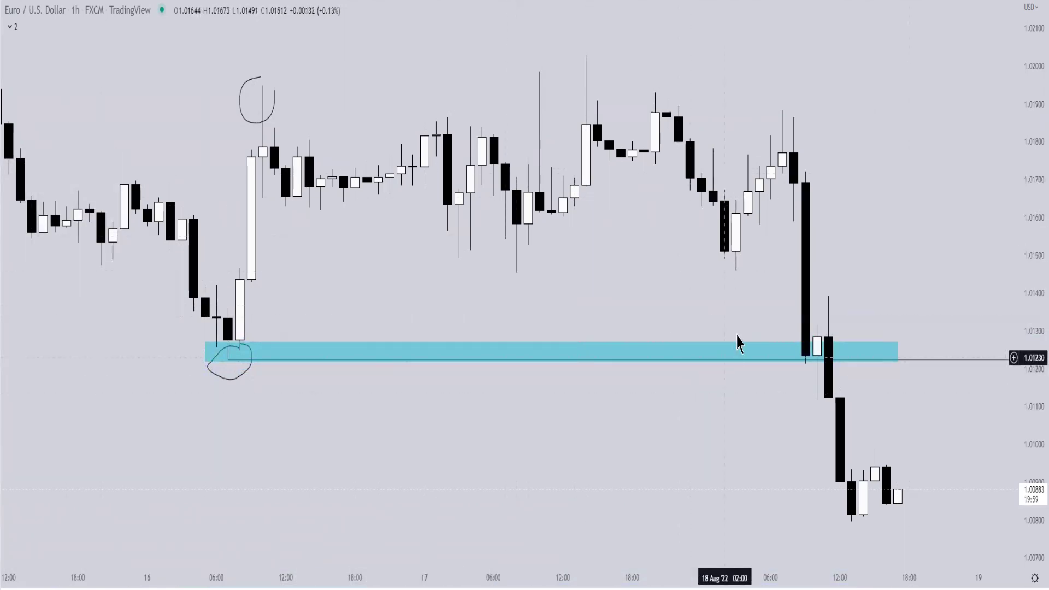
{"action": "left_click", "coordinate": [1, 189]}
{"action": "left_click", "coordinate": [2, 166]}
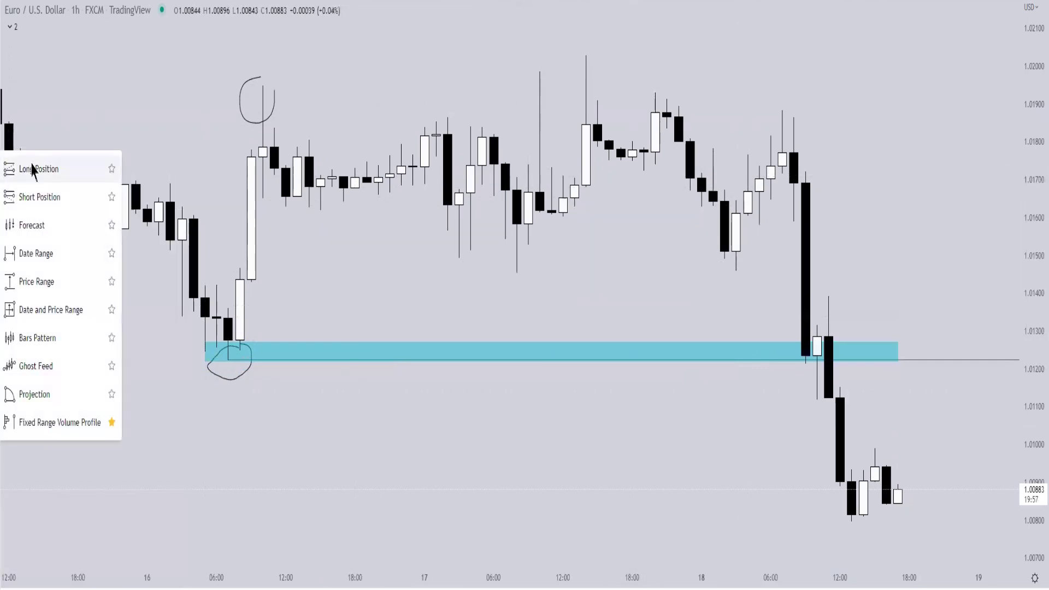
{"action": "left_click", "coordinate": [31, 170]}
{"action": "left_click", "coordinate": [771, 344]}
{"action": "left_click_drag", "start_coordinate": [771, 436], "coordinate": [770, 401]}
{"action": "left_click_drag", "start_coordinate": [770, 250], "coordinate": [771, 103]}
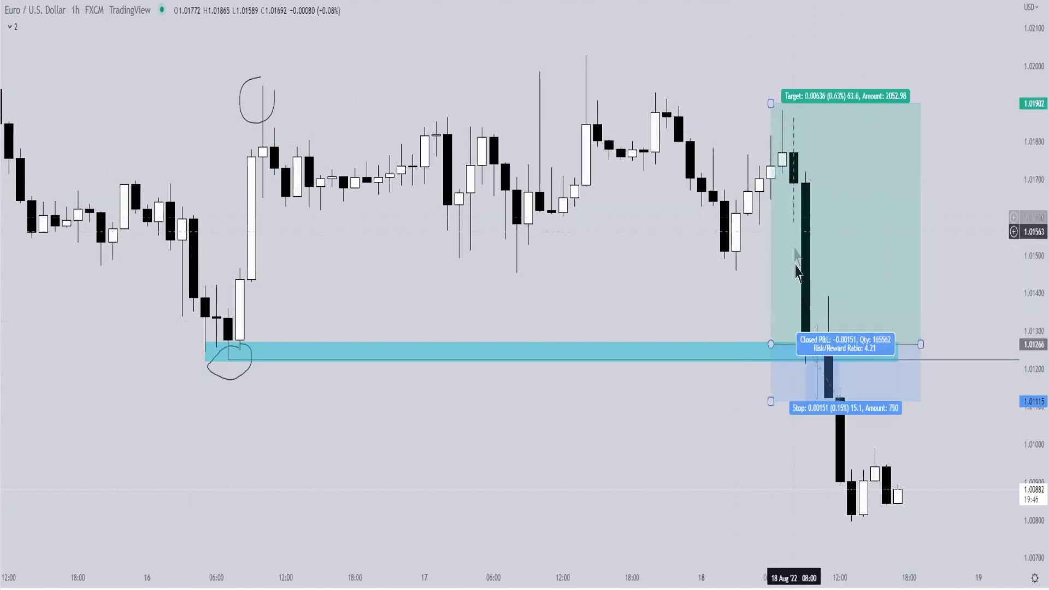
Delete the long position, the rectangle zone and both brush circles from the chart.
{"action": "left_click", "coordinate": [782, 232]}
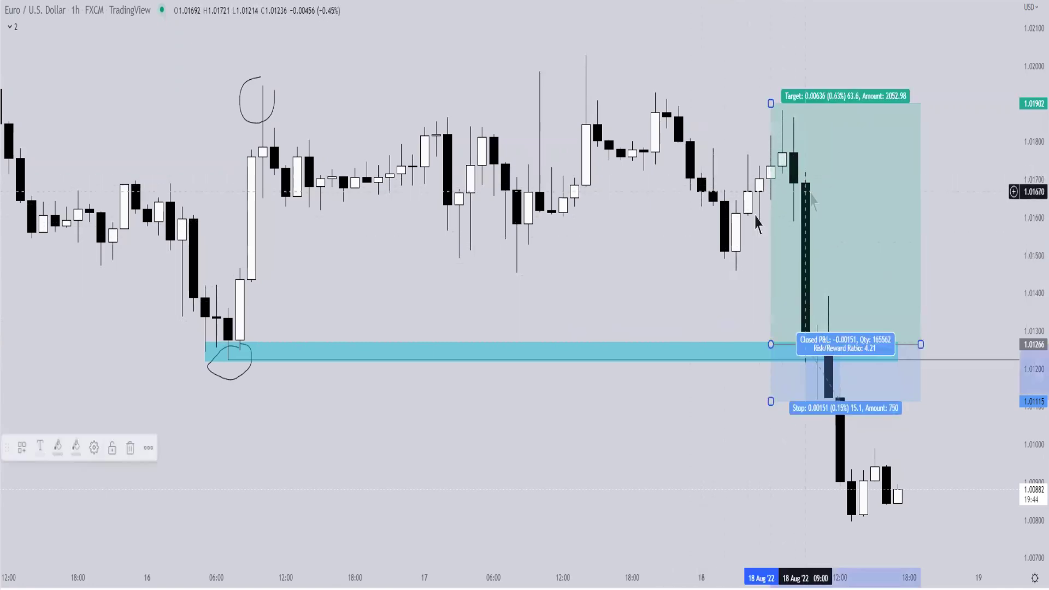
{"action": "key", "text": "Delete"}
{"action": "left_click", "coordinate": [336, 348]}
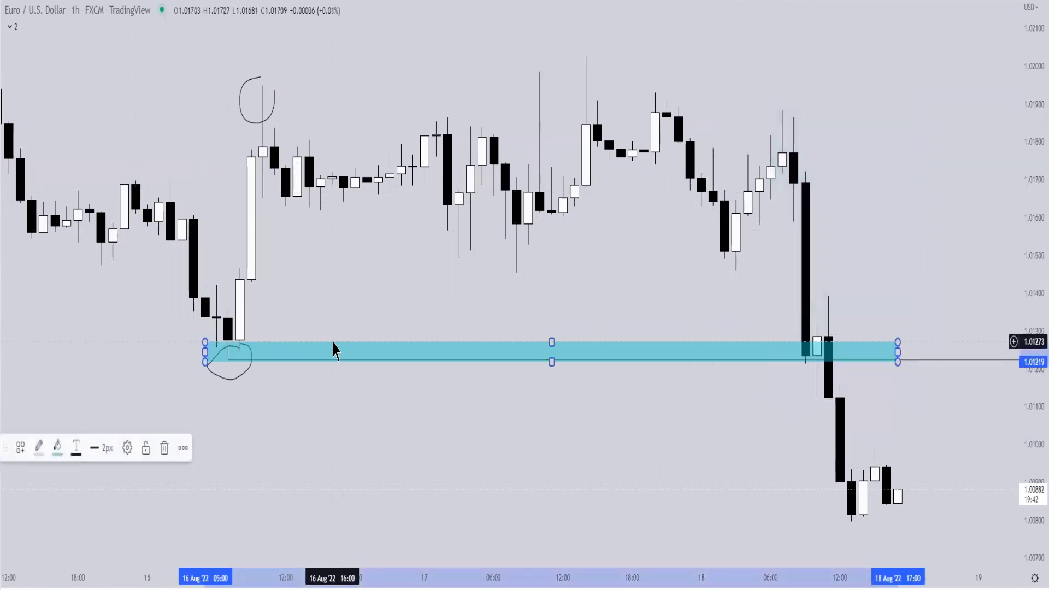
{"action": "left_click", "coordinate": [165, 448]}
{"action": "left_click", "coordinate": [260, 124]}
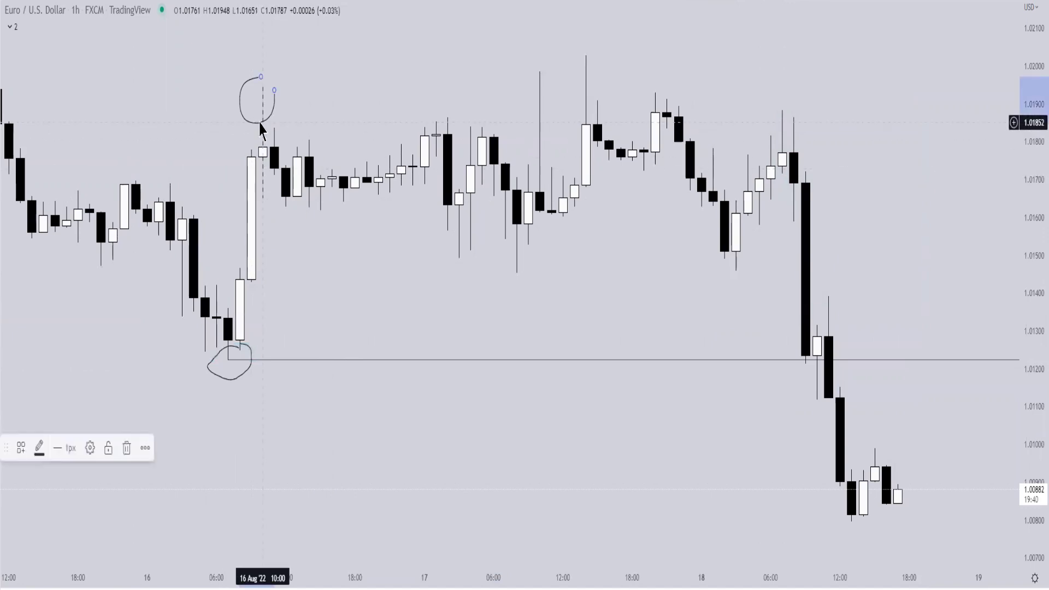
{"action": "key", "text": "Delete"}
{"action": "left_click", "coordinate": [247, 357]}
{"action": "key", "text": "Delete"}
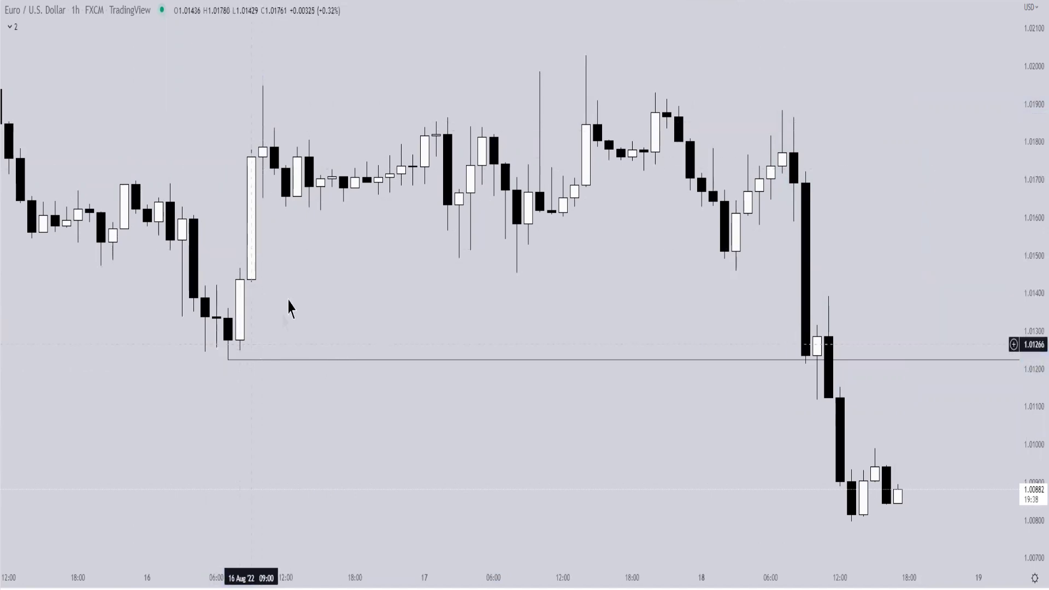
Switch the Euro / U.S. Dollar chart to the 5-minute timeframe.
{"action": "key", "text": "5"}
{"action": "key", "text": "Return"}
{"action": "scroll", "coordinate": [740, 290], "scroll_direction": "up", "scroll_amount": 5}
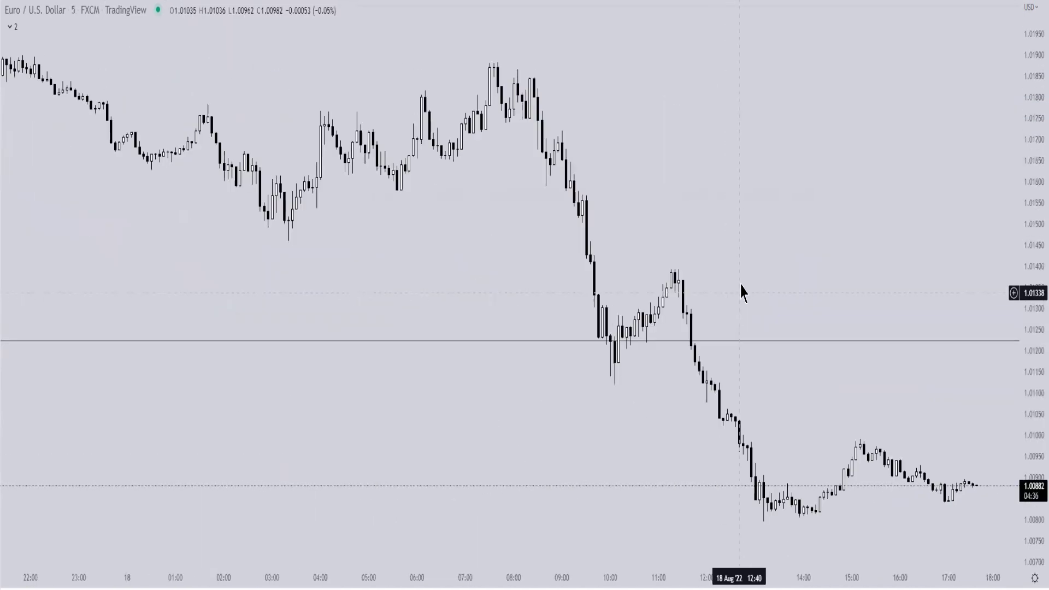
Draw two short horizontal lines from the sell-off candles across to the pullback, marking the price gap's upper and lower edges.
{"action": "left_click_drag", "start_coordinate": [1027, 307], "coordinate": [1024, 249]}
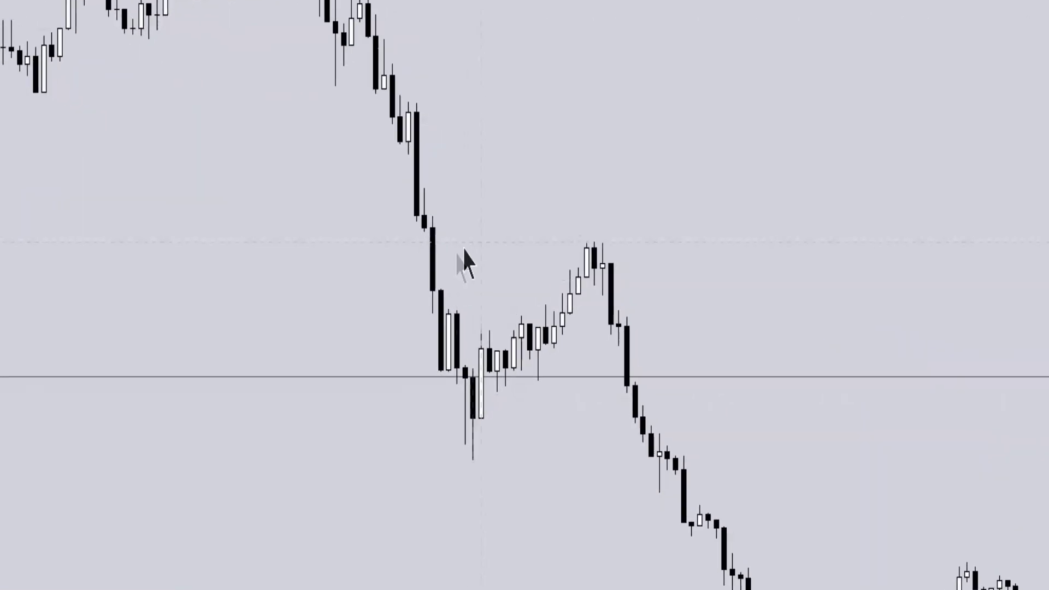
{"action": "left_click_drag", "start_coordinate": [441, 211], "coordinate": [622, 195]}
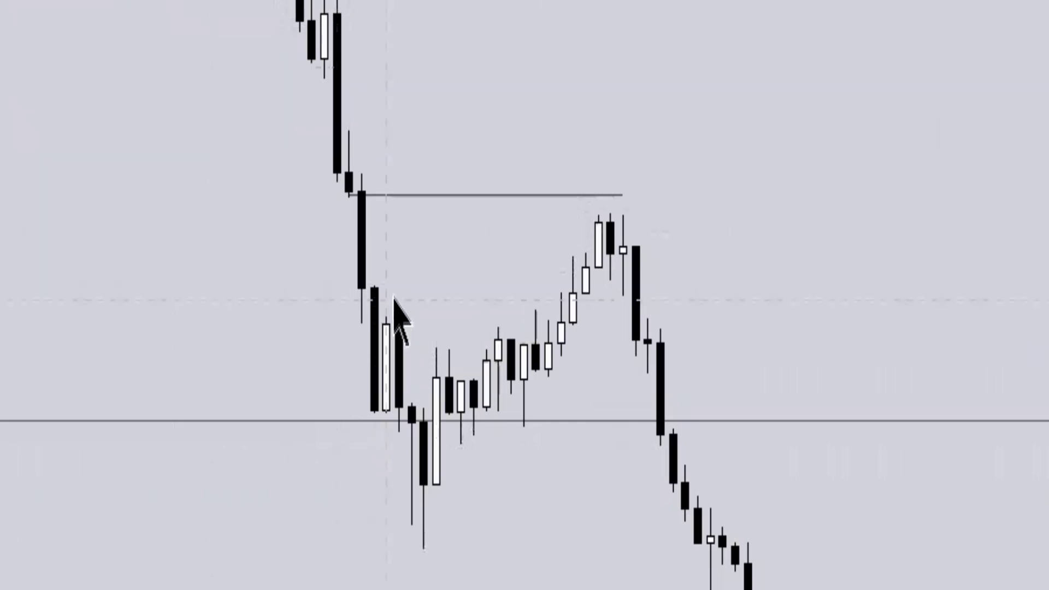
{"action": "left_click_drag", "start_coordinate": [374, 283], "coordinate": [557, 306]}
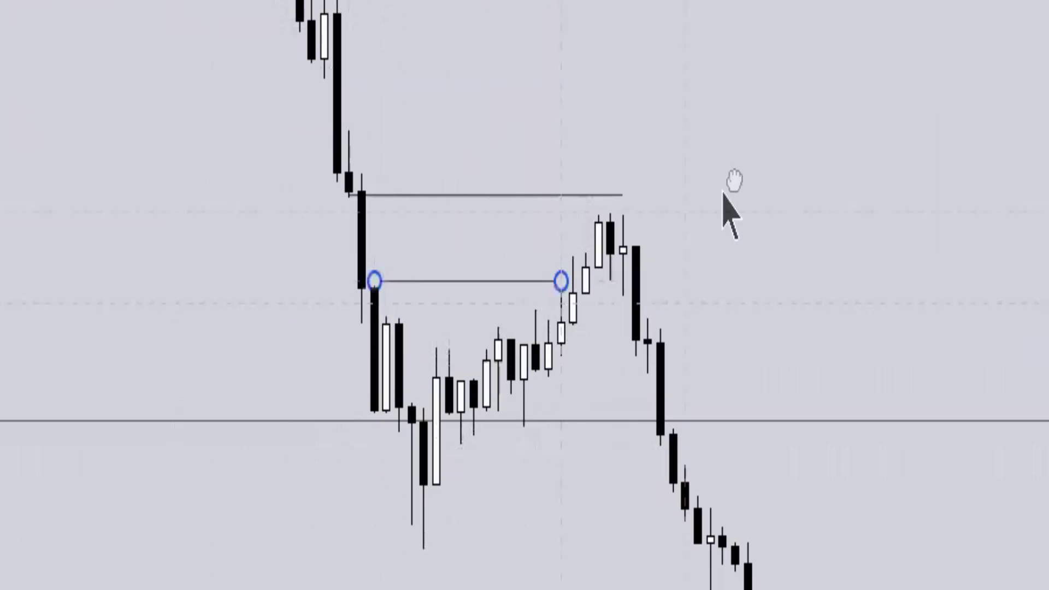
{"action": "left_click", "coordinate": [856, 46]}
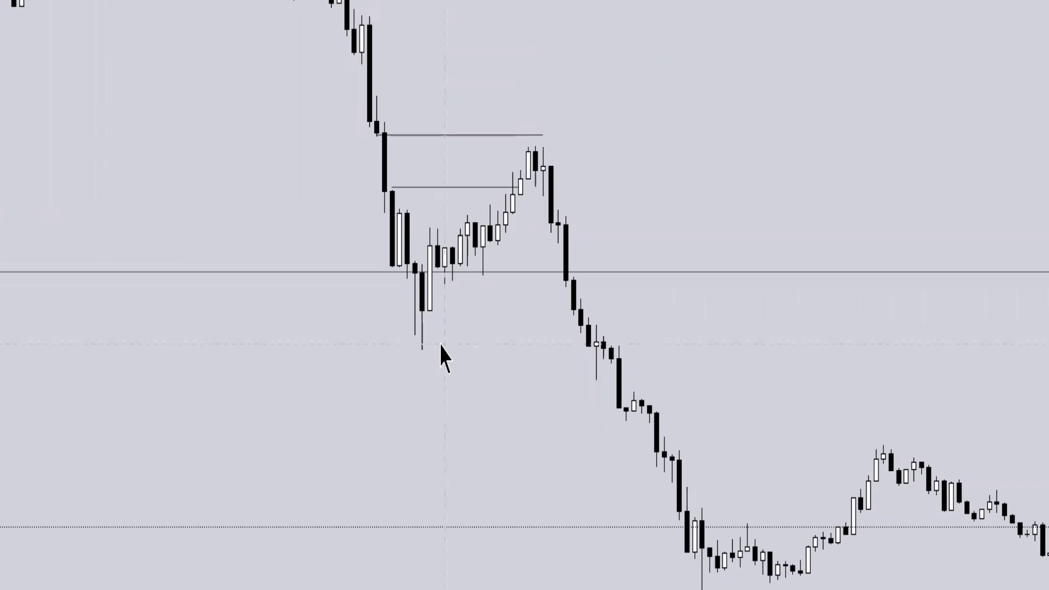
Place a price range of about 22.4 pips downward from just beneath the swing low under the ray.
{"action": "left_click", "coordinate": [437, 348], "text": "shift"}
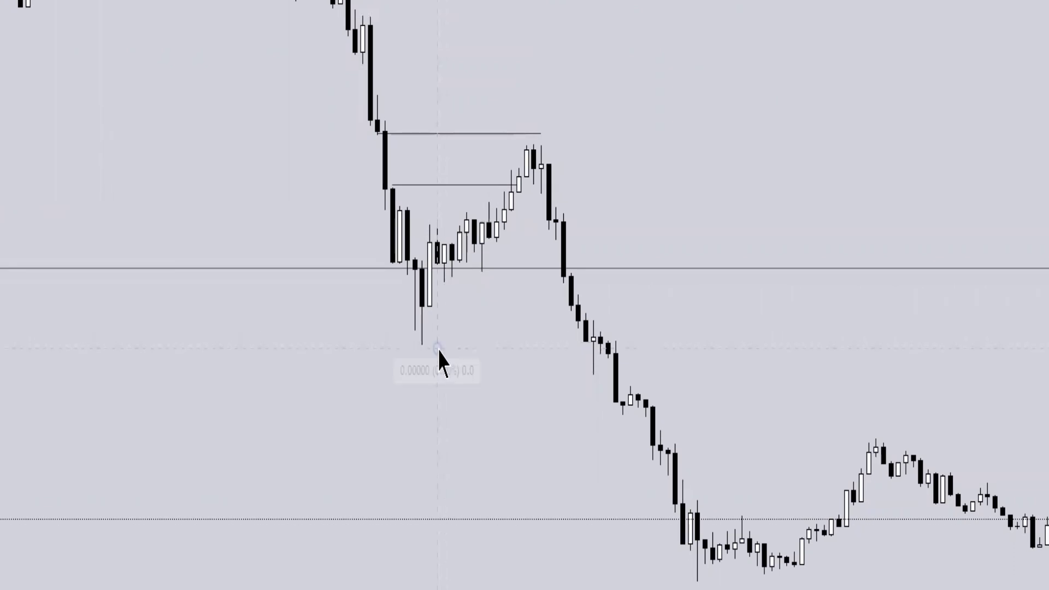
{"action": "left_click", "coordinate": [519, 501]}
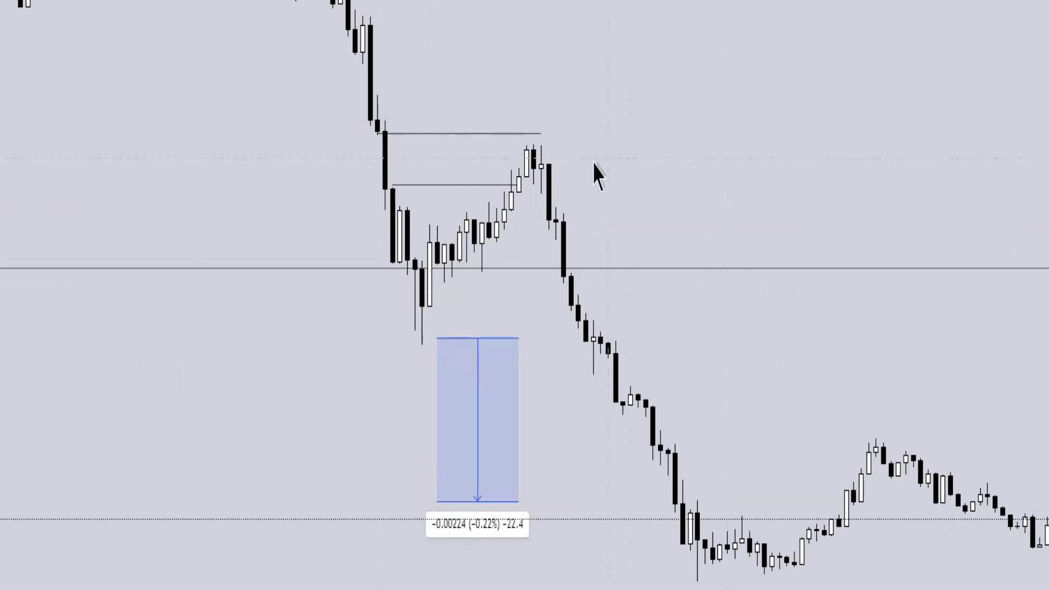
Place a short position near the pullback high with a stop of about 8.0 pips and a target of about 46.7, then narrow it.
{"action": "left_click", "coordinate": [571, 159]}
{"action": "left_click_drag", "start_coordinate": [569, 2], "coordinate": [564, 98]}
{"action": "left_click_drag", "start_coordinate": [568, 320], "coordinate": [569, 500]}
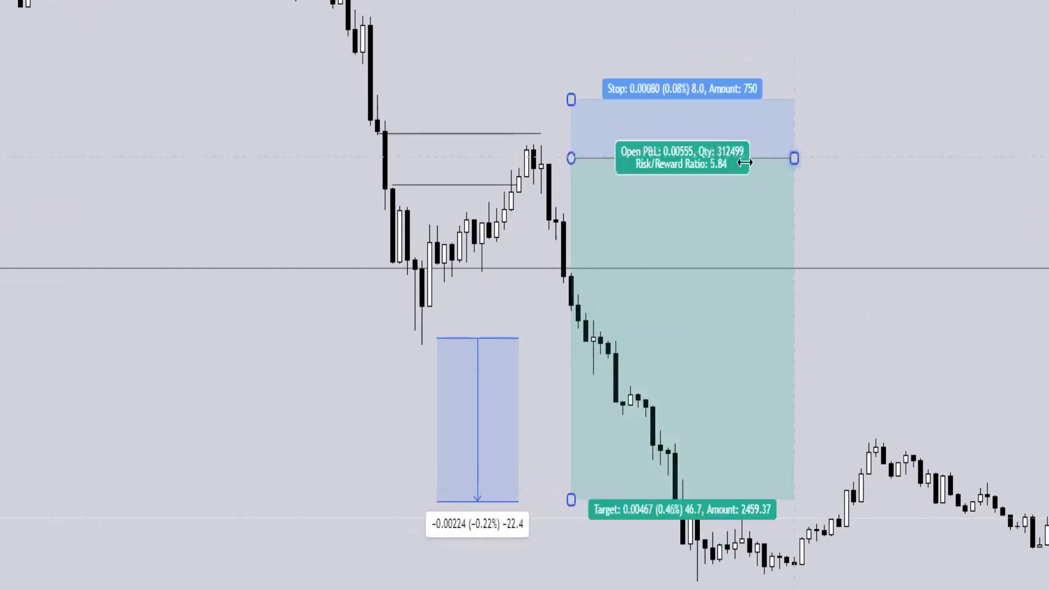
{"action": "left_click_drag", "start_coordinate": [792, 155], "coordinate": [741, 157]}
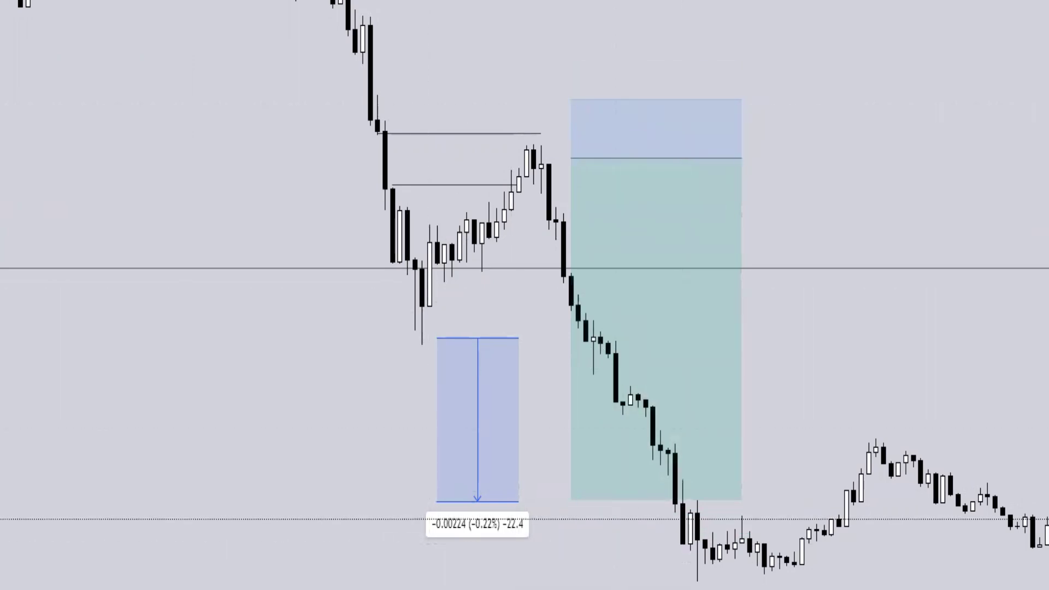
Examine the short position's details and the price action leading into the sell-off.
{"action": "left_click", "coordinate": [552, 589]}
{"action": "left_click", "coordinate": [572, 297]}
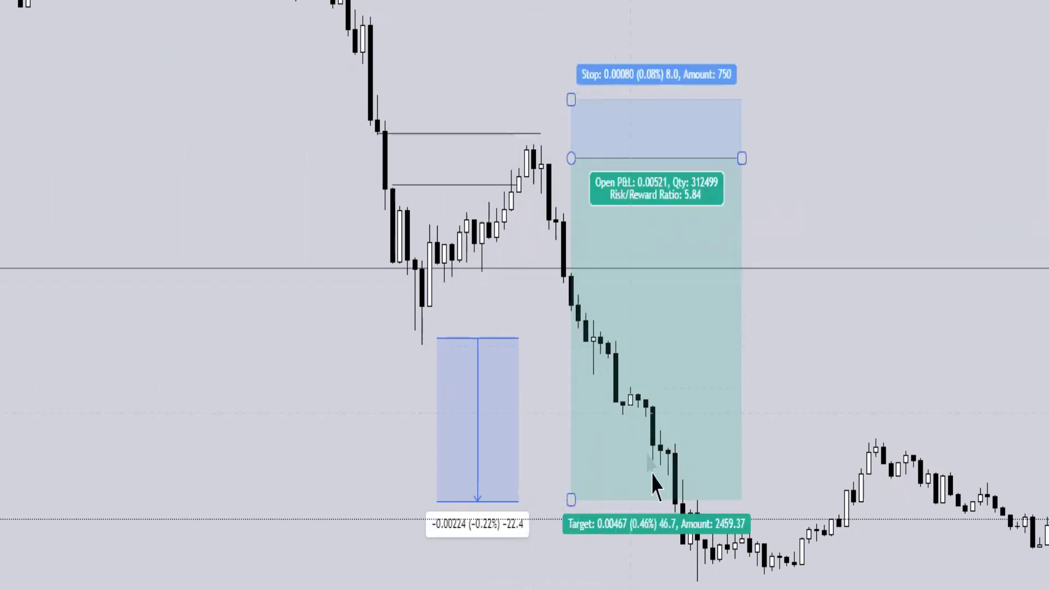
{"action": "left_click", "coordinate": [568, 410]}
{"action": "scroll", "coordinate": [568, 410], "scroll_direction": "down", "scroll_amount": 5}
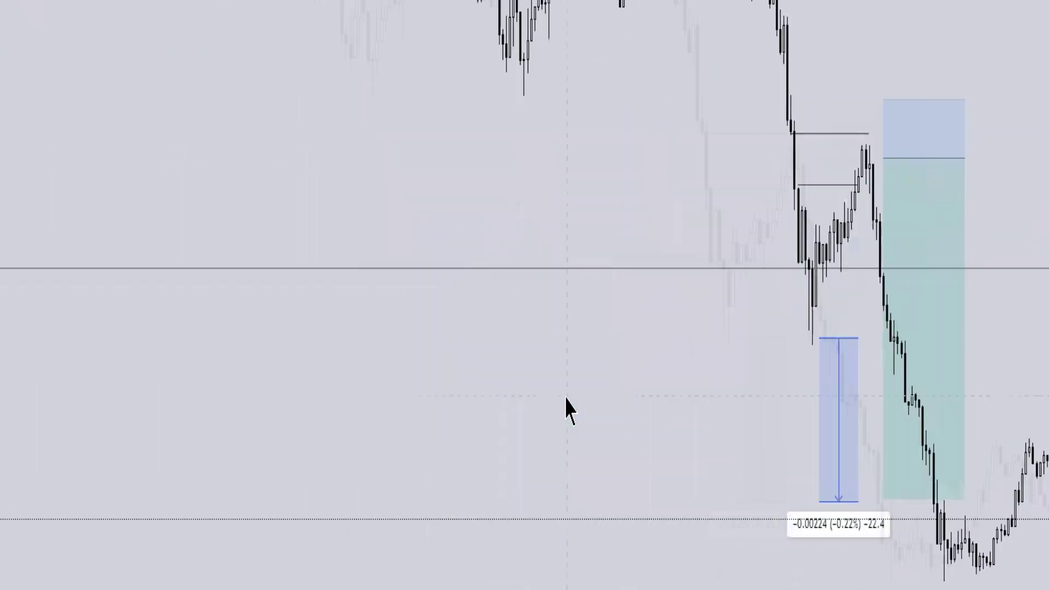
{"action": "scroll", "coordinate": [568, 409], "scroll_direction": "up", "scroll_amount": 5}
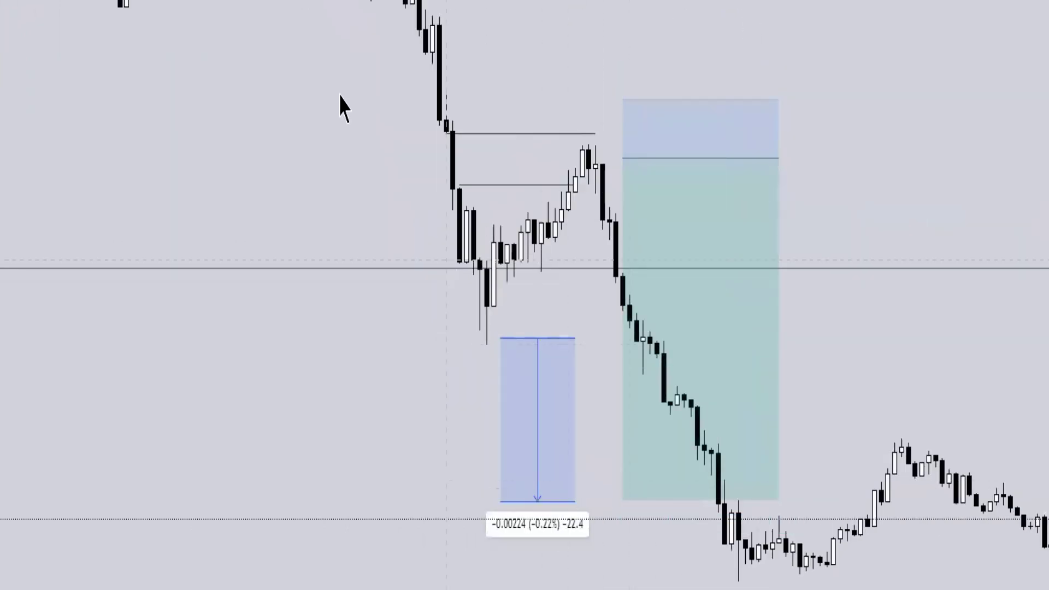
Switch the Euro / U.S. Dollar chart to the 15-minute timeframe and remove all of its drawings.
{"action": "scroll", "coordinate": [825, 49], "scroll_direction": "down", "scroll_amount": 6}
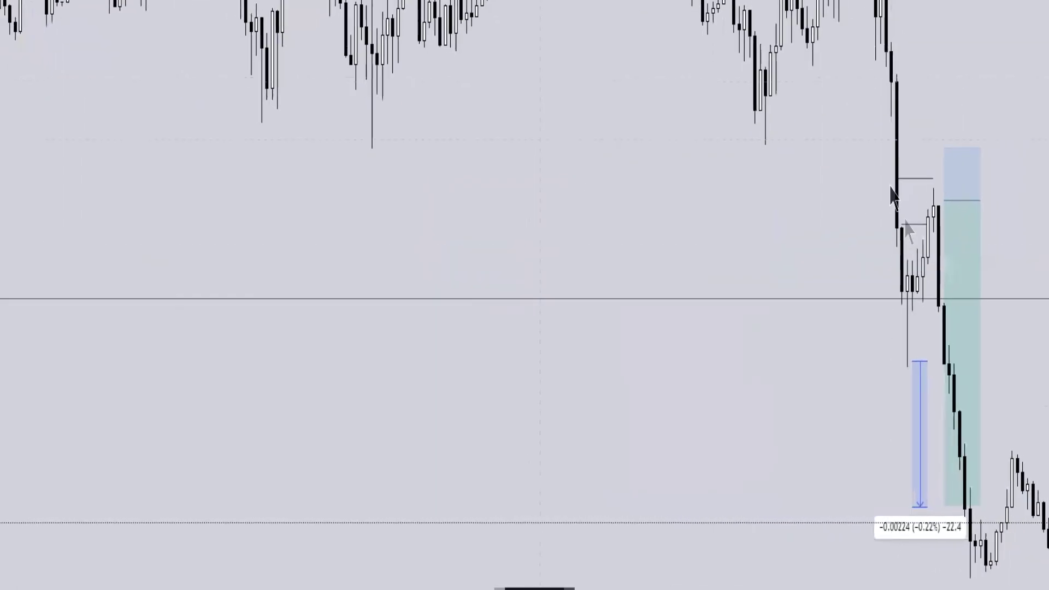
{"action": "scroll", "coordinate": [961, 207], "scroll_direction": "up", "scroll_amount": 3}
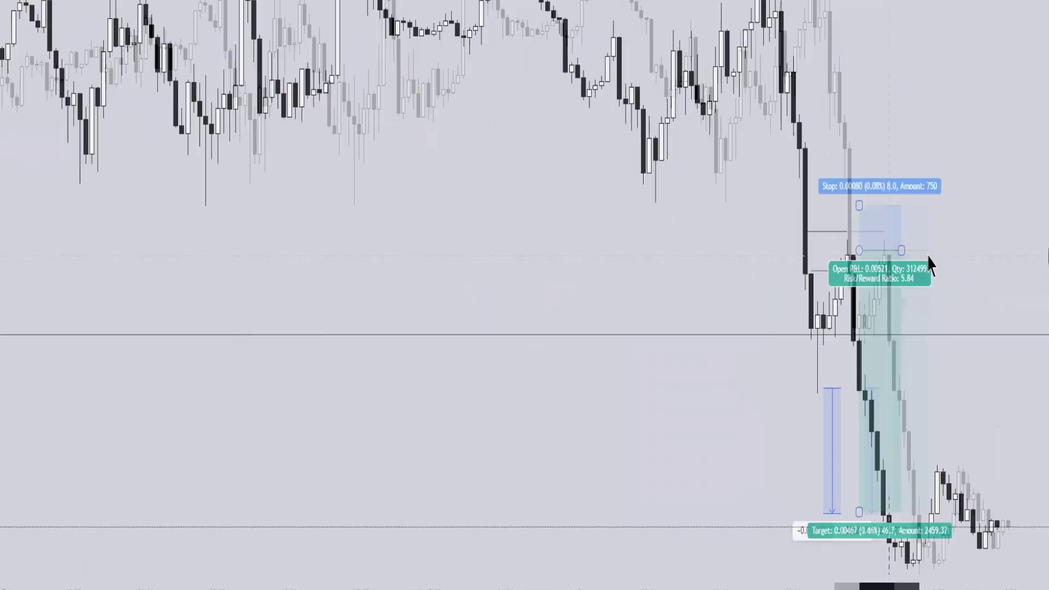
{"action": "scroll", "coordinate": [928, 255], "scroll_direction": "up", "scroll_amount": 1}
{"action": "right_click", "coordinate": [938, 241]}
{"action": "left_click", "coordinate": [967, 584]}
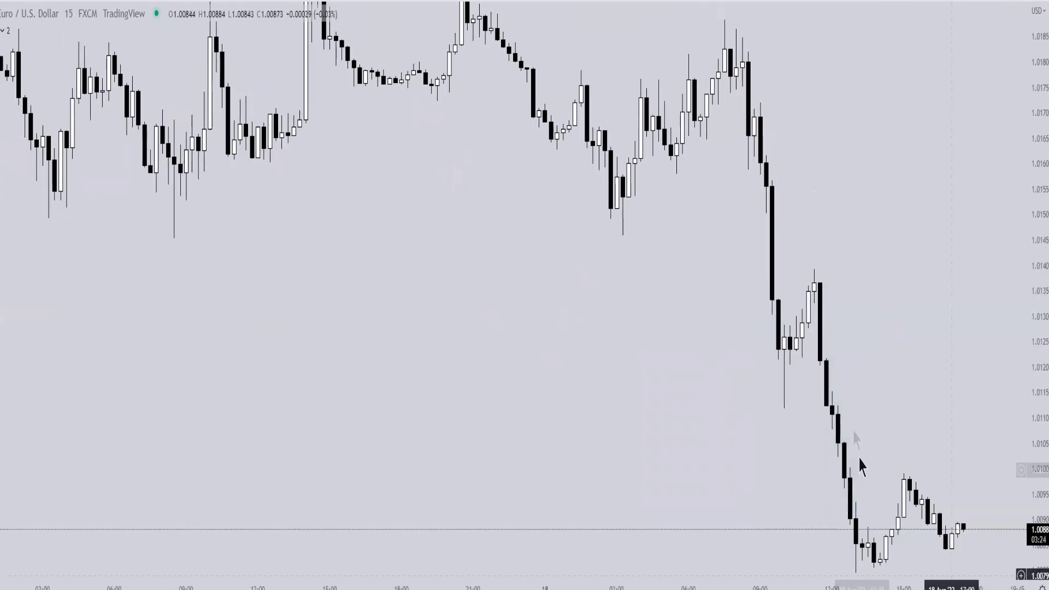
Open the US 500 chart and examine its price action from 16 to 18 Aug.
{"action": "left_click", "coordinate": [1048, 183]}
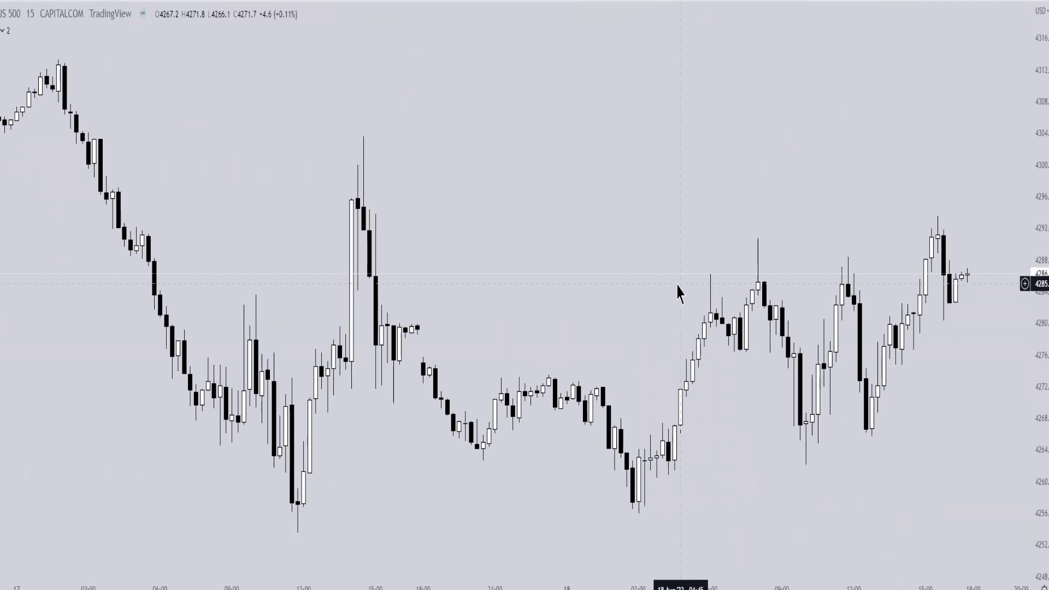
{"action": "scroll", "coordinate": [664, 283], "scroll_direction": "up", "scroll_amount": 3}
{"action": "scroll", "coordinate": [549, 272], "scroll_direction": "down", "scroll_amount": 6}
{"action": "scroll", "coordinate": [695, 295], "scroll_direction": "up", "scroll_amount": 5}
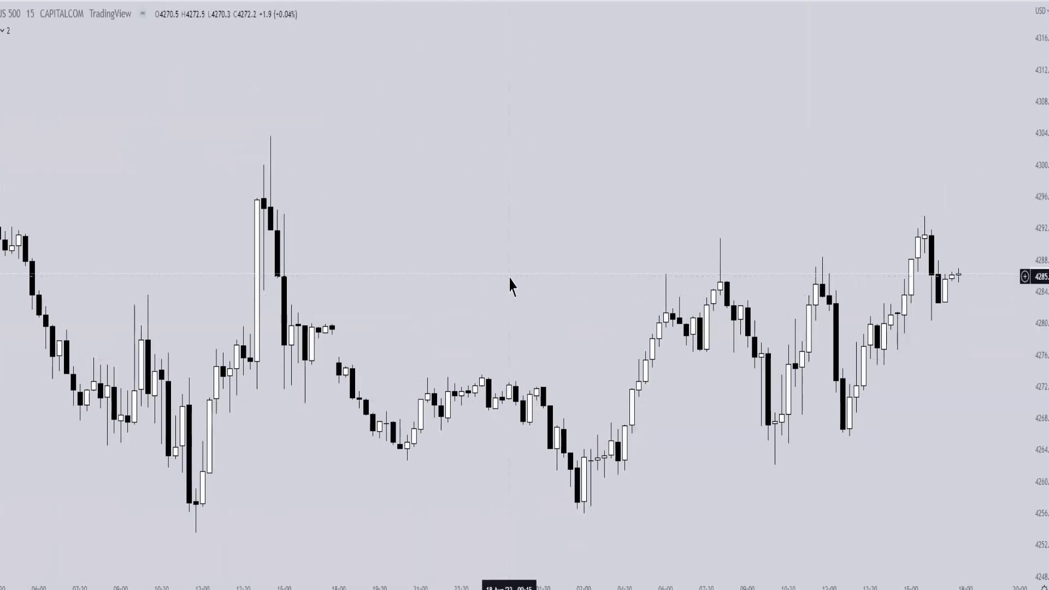
{"action": "scroll", "coordinate": [509, 285], "scroll_direction": "down", "scroll_amount": 3}
{"action": "left_click_drag", "start_coordinate": [672, 237], "coordinate": [535, 243]}
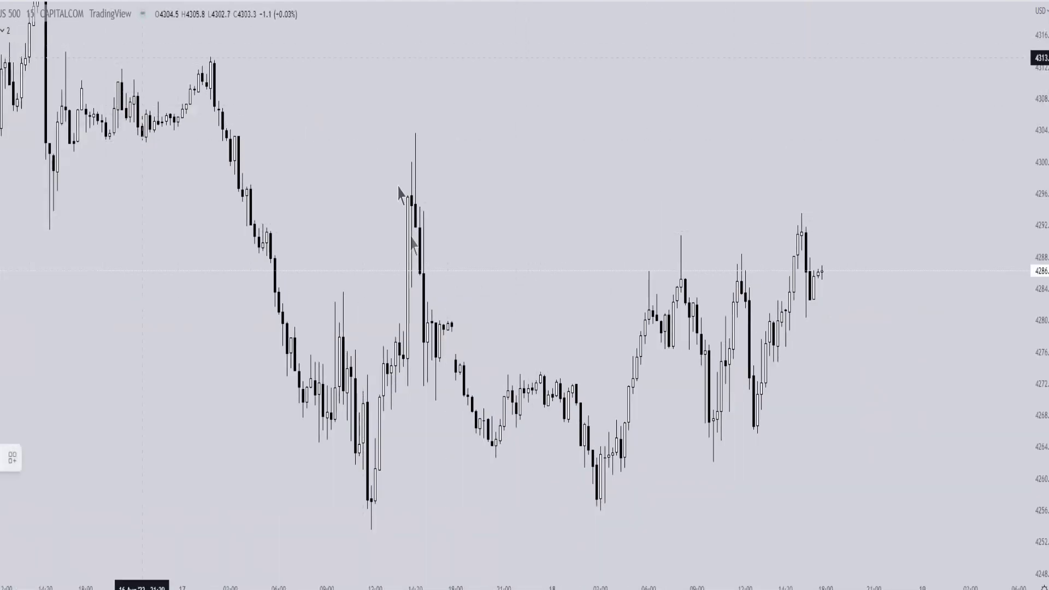
Draw a horizontal line from the gap after the 17 Aug close across to the midday sell-off on 18 Aug.
{"action": "left_click", "coordinate": [749, 336], "text": "shift"}
{"action": "left_click", "coordinate": [752, 265]}
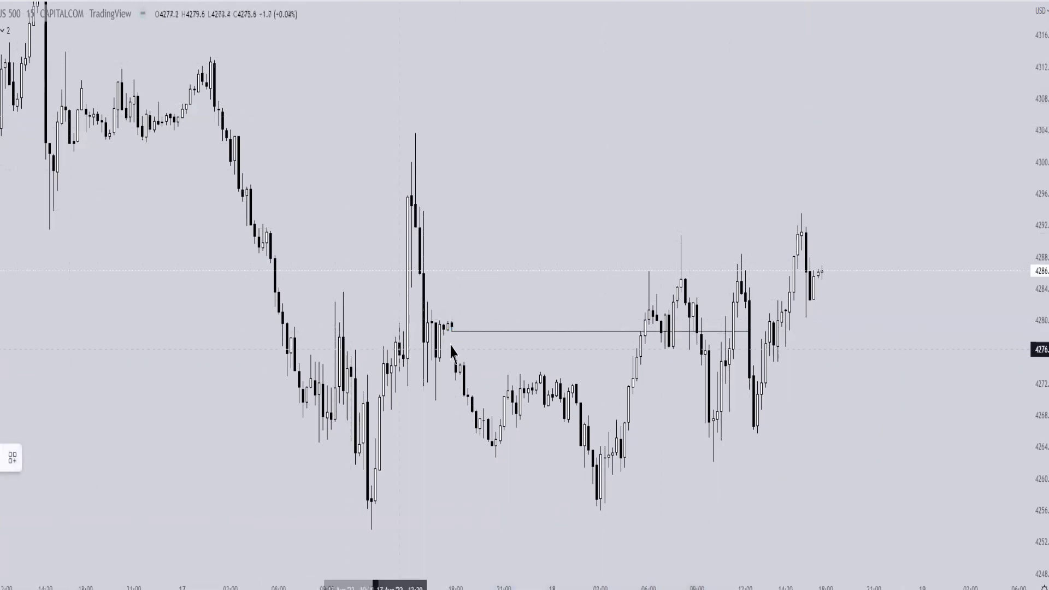
Draw a second horizontal line from the lower edge of the gap after the 17 Aug close across to the 18 Aug midday sell-off.
{"action": "left_click", "coordinate": [455, 354]}
{"action": "left_click", "coordinate": [751, 366]}
{"action": "left_click", "coordinate": [754, 234]}
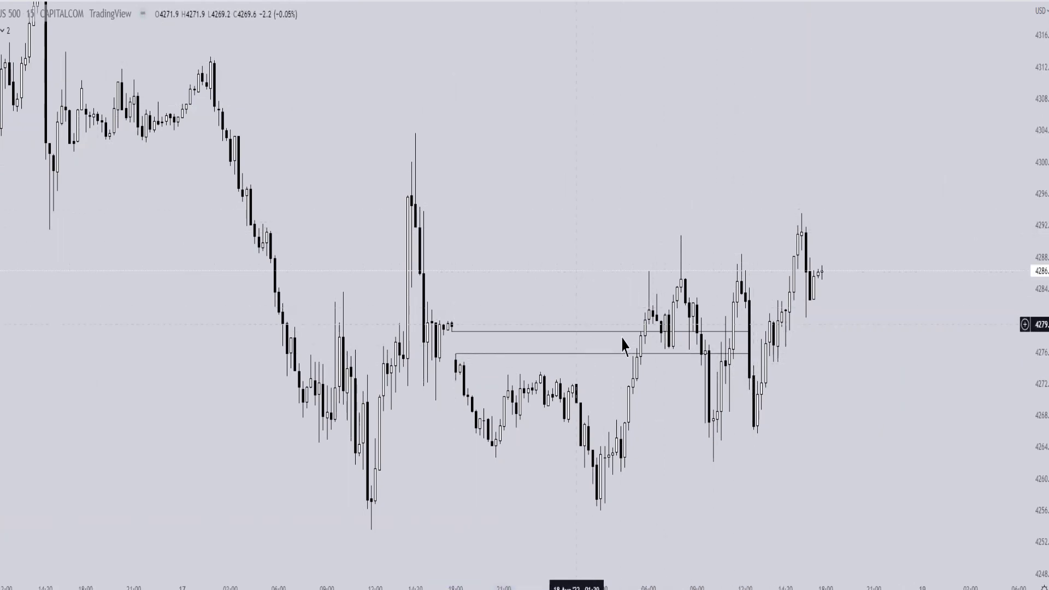
Label the upper gap line "Dynamic S/R" and align the text to Middle and Center.
{"action": "left_click", "coordinate": [534, 332]}
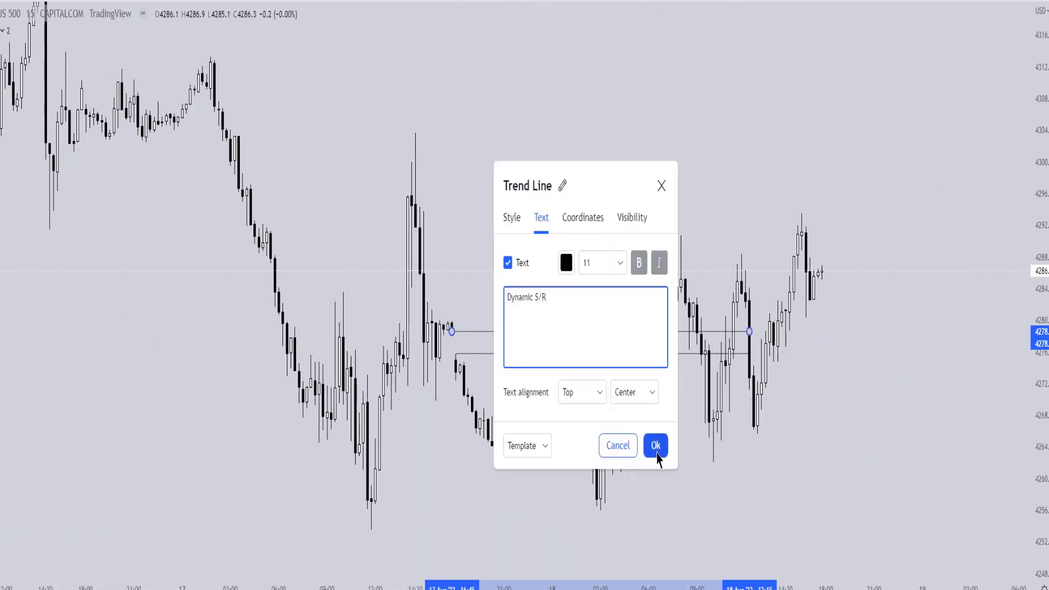
{"action": "left_click", "coordinate": [656, 449]}
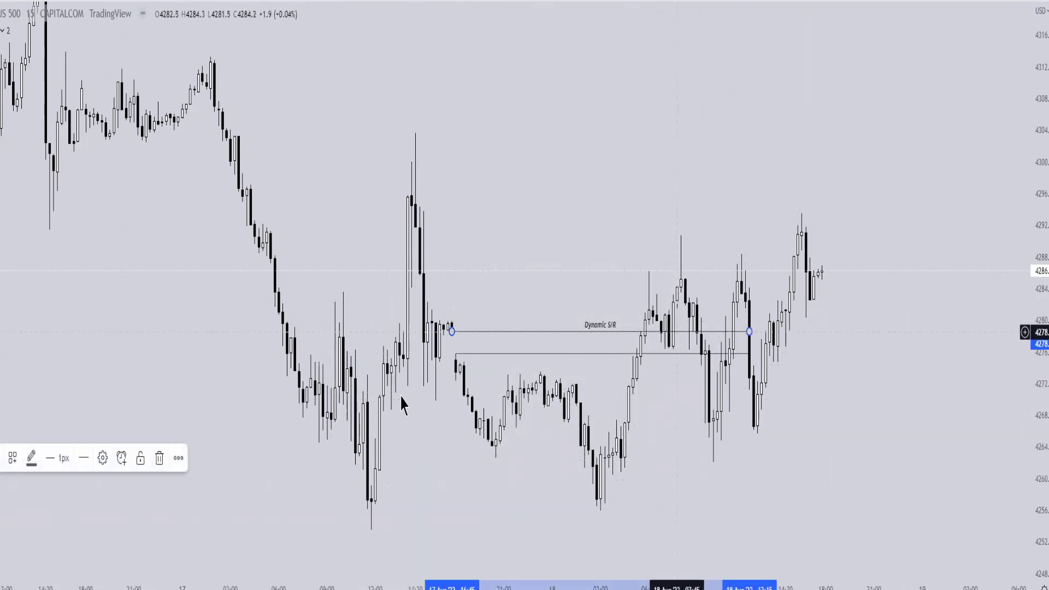
{"action": "left_click", "coordinate": [98, 460]}
{"action": "left_click", "coordinate": [633, 398]}
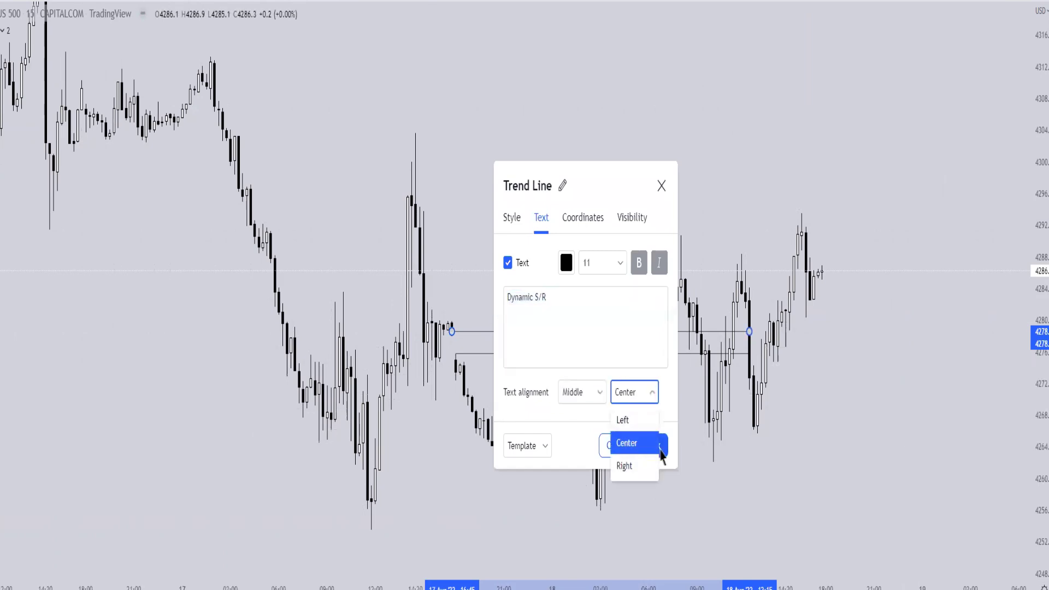
{"action": "left_click", "coordinate": [661, 450]}
{"action": "left_click", "coordinate": [689, 458]}
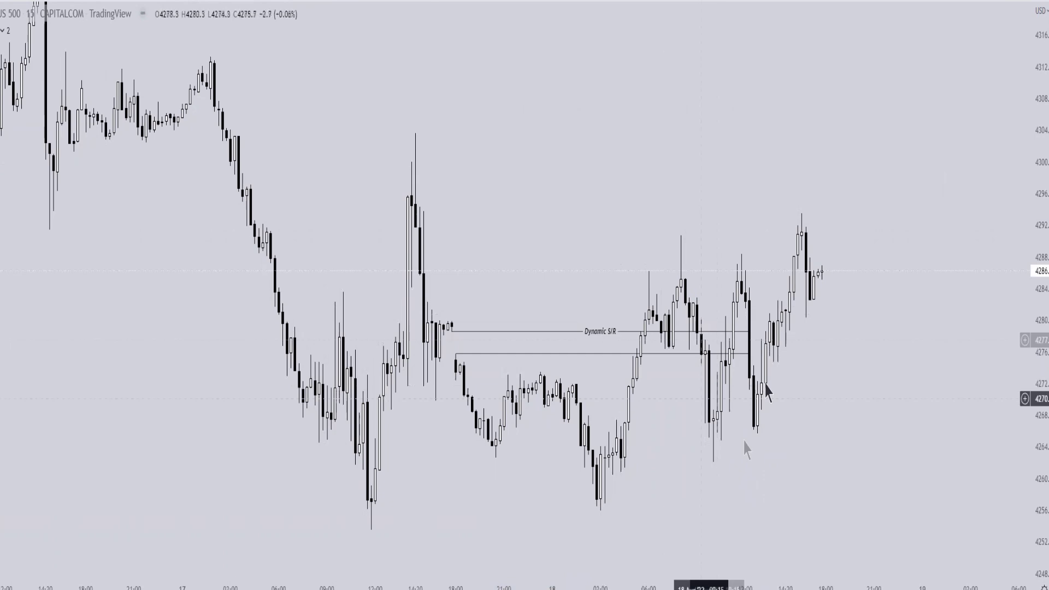
Draw a horizontal line with the Arrow tool from the early 18 Aug low across to that afternoon.
{"action": "scroll", "coordinate": [655, 477], "scroll_direction": "up", "scroll_amount": 4}
{"action": "scroll", "coordinate": [574, 455], "scroll_direction": "down", "scroll_amount": 4}
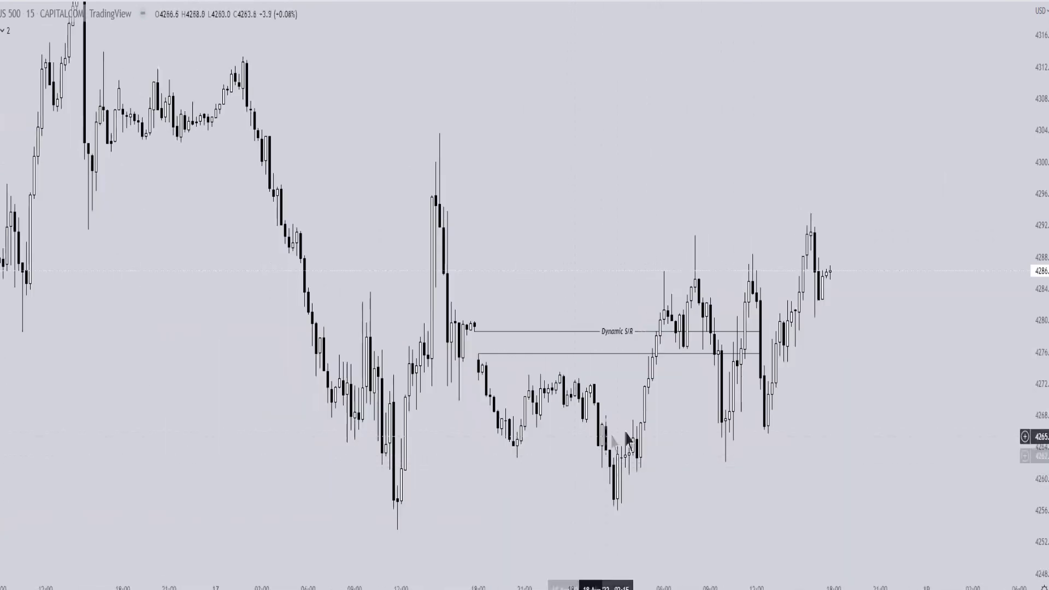
{"action": "left_click_drag", "start_coordinate": [621, 431], "coordinate": [553, 412]}
{"action": "left_click", "coordinate": [0, 48]}
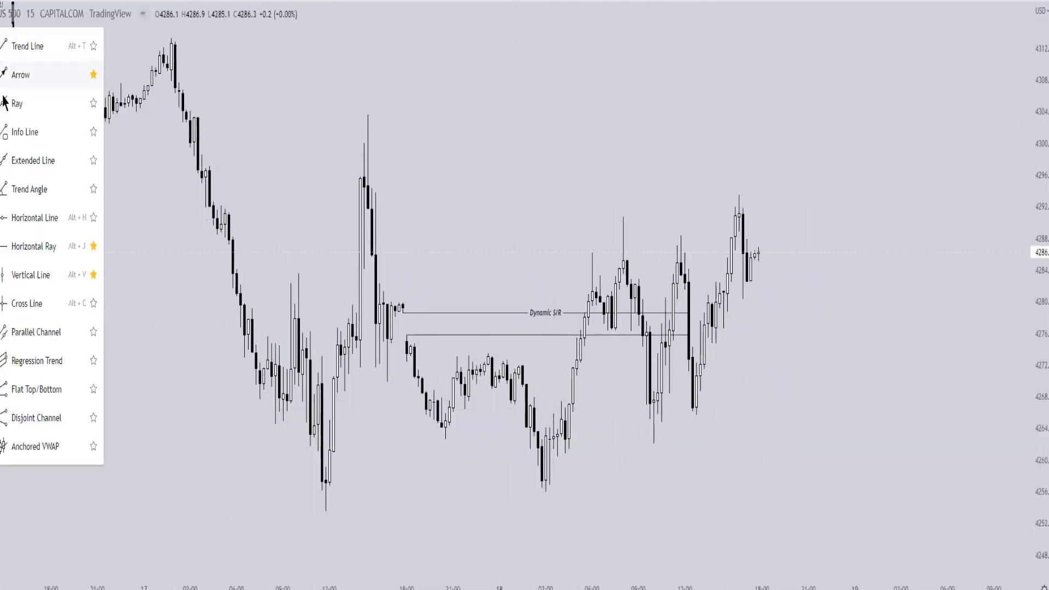
{"action": "left_click", "coordinate": [16, 102]}
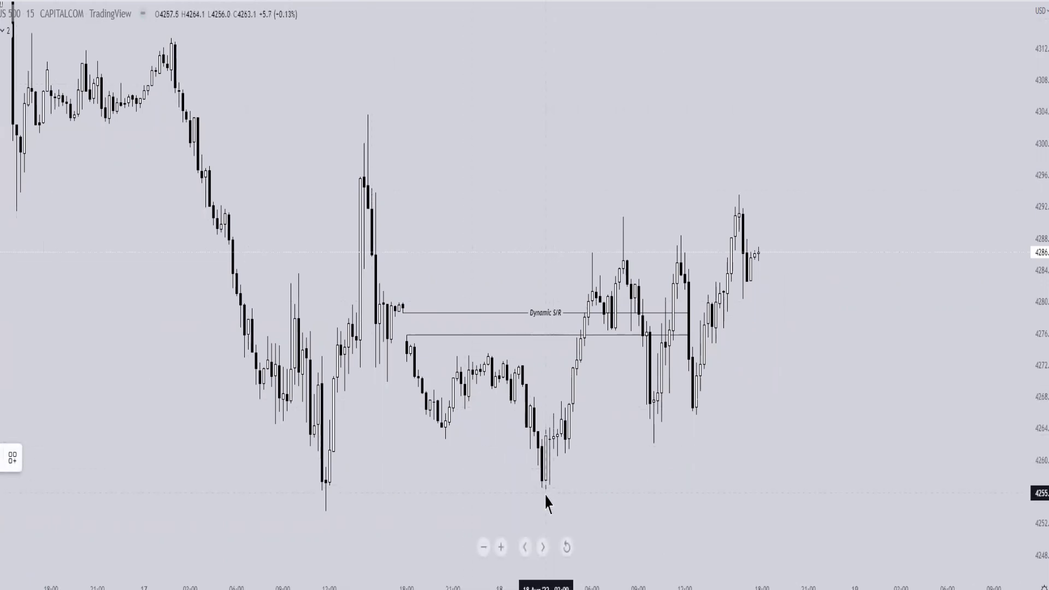
{"action": "left_click", "coordinate": [727, 494]}
Apply a saved template to the line under the early 18 Aug low and extend its end past the latest candles.
{"action": "left_click", "coordinate": [117, 458]}
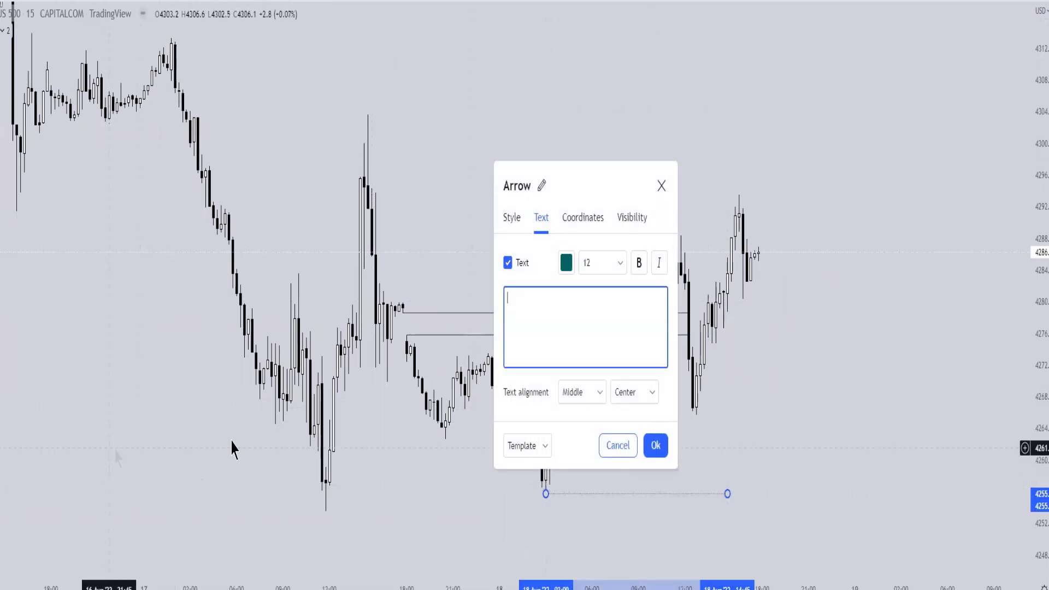
{"action": "left_click", "coordinate": [528, 454]}
{"action": "left_click", "coordinate": [535, 540]}
{"action": "left_click", "coordinate": [656, 448]}
{"action": "left_click", "coordinate": [726, 496]}
{"action": "left_click_drag", "start_coordinate": [728, 495], "coordinate": [778, 500]}
Place the "Sellside Liquidity" label beneath the early 18 Aug low, just under its dotted line.
{"action": "left_click", "coordinate": [756, 474]}
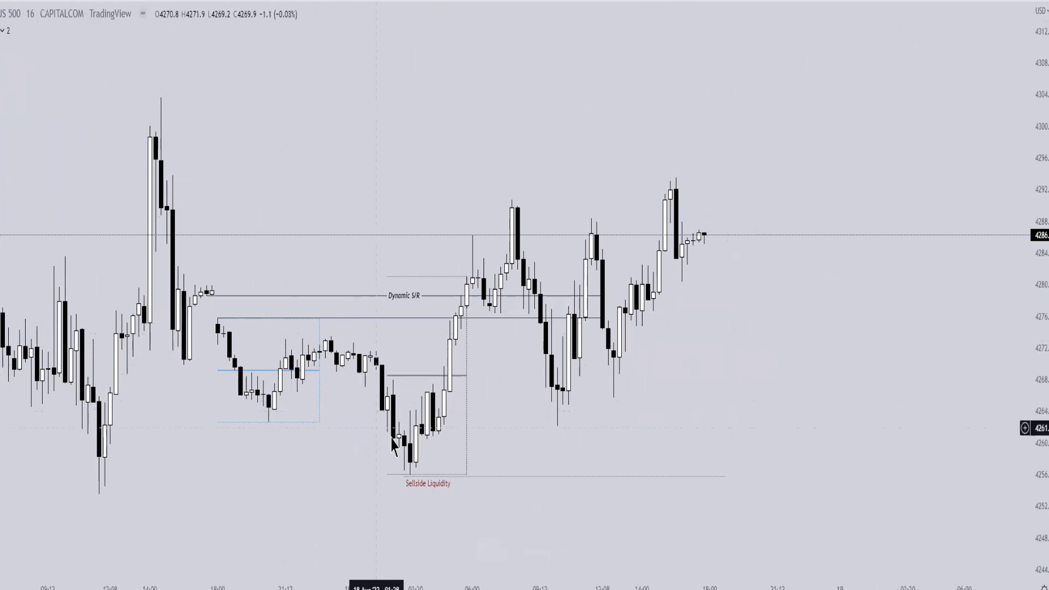
{"action": "left_click_drag", "start_coordinate": [405, 475], "coordinate": [410, 474]}
{"action": "left_click", "coordinate": [525, 436]}
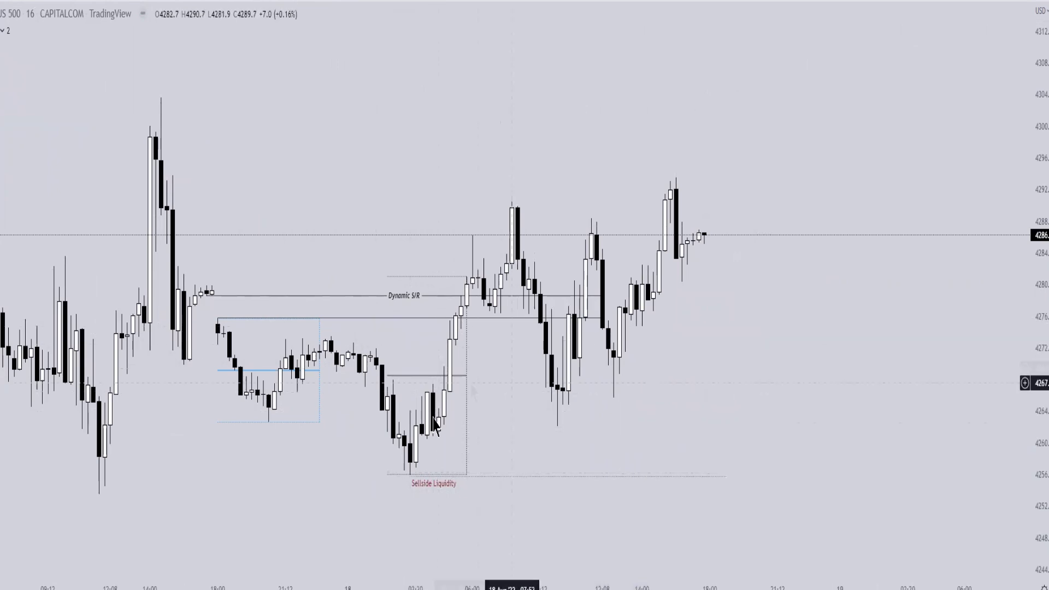
Switch the US 500 chart to the 5-minute timeframe.
{"action": "left_click_drag", "start_coordinate": [435, 424], "coordinate": [532, 429]}
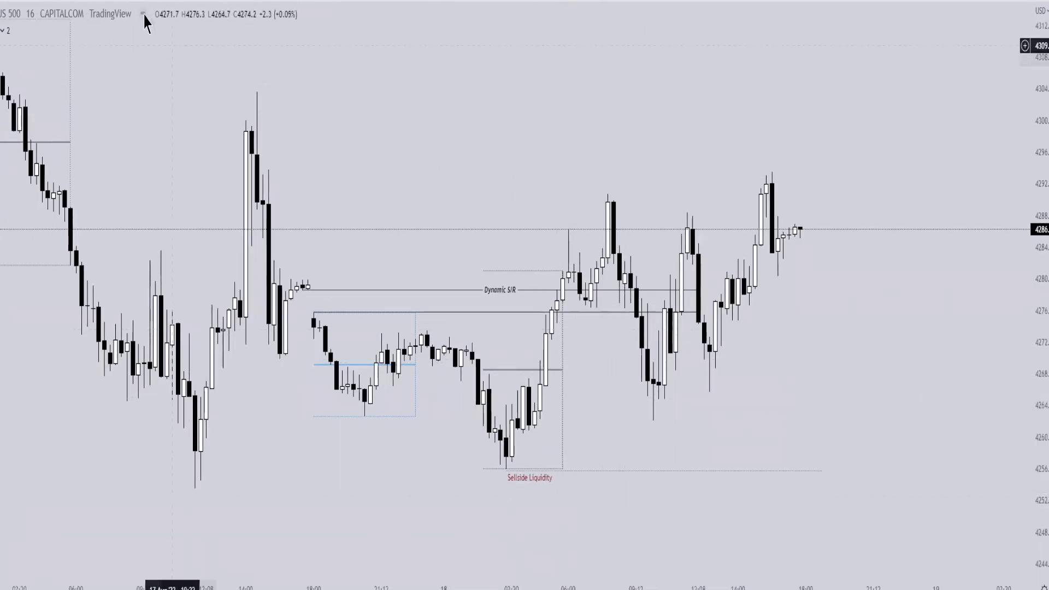
{"action": "scroll", "coordinate": [931, 329], "scroll_direction": "down", "scroll_amount": 3}
{"action": "scroll", "coordinate": [886, 306], "scroll_direction": "up", "scroll_amount": 5}
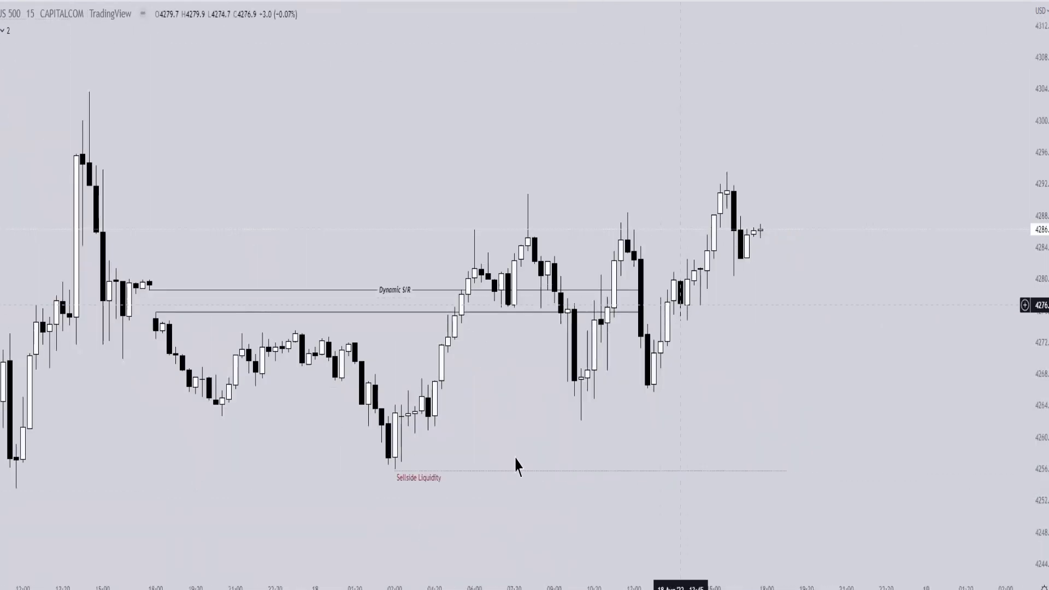
{"action": "key", "text": "5"}
{"action": "key", "text": "Return"}
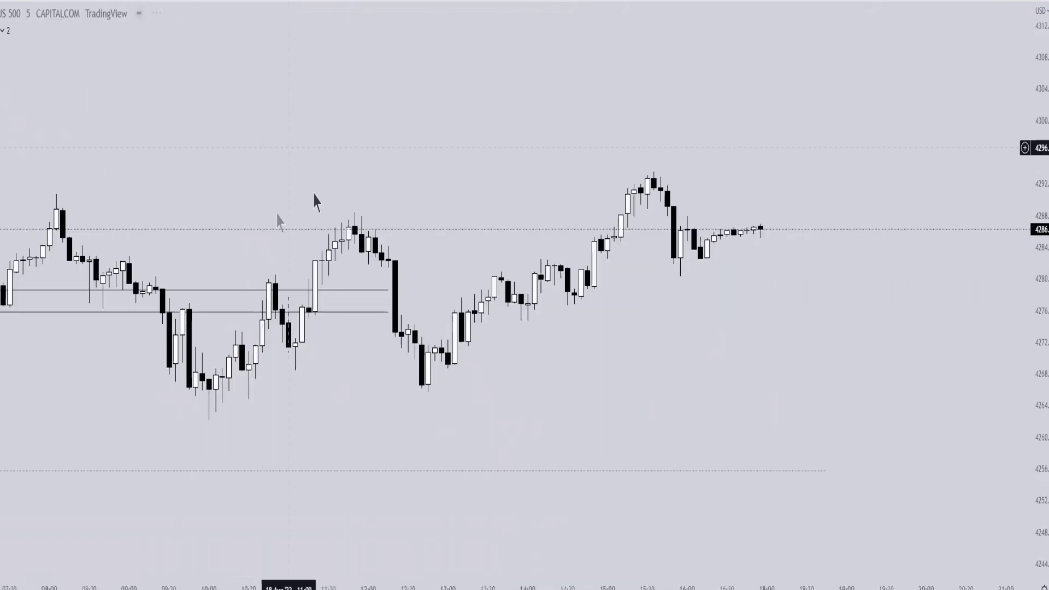
Draw short horizontal lines at the 18 Aug morning swing high and at the swing low just before it.
{"action": "scroll", "coordinate": [494, 172], "scroll_direction": "down", "scroll_amount": 5}
{"action": "scroll", "coordinate": [571, 167], "scroll_direction": "up", "scroll_amount": 4}
{"action": "left_click_drag", "start_coordinate": [521, 163], "coordinate": [677, 162]}
{"action": "scroll", "coordinate": [628, 159], "scroll_direction": "up", "scroll_amount": 4}
{"action": "left_click_drag", "start_coordinate": [525, 166], "coordinate": [652, 160]}
{"action": "scroll", "coordinate": [678, 178], "scroll_direction": "down", "scroll_amount": 5}
{"action": "scroll", "coordinate": [669, 177], "scroll_direction": "down", "scroll_amount": 3}
{"action": "left_click_drag", "start_coordinate": [710, 191], "coordinate": [601, 157]}
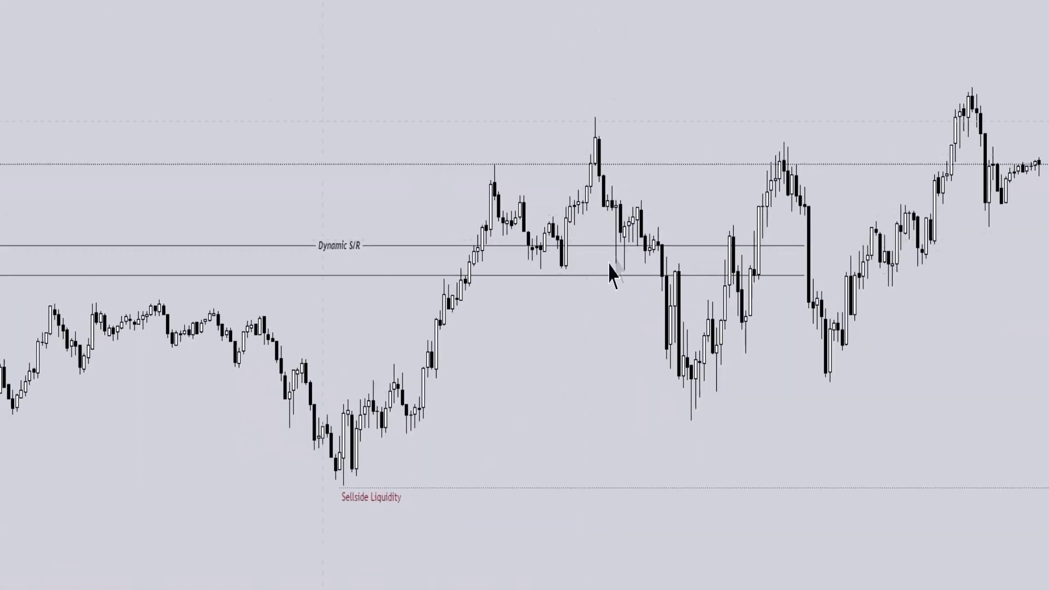
{"action": "left_click", "coordinate": [625, 247]}
{"action": "left_click", "coordinate": [641, 128]}
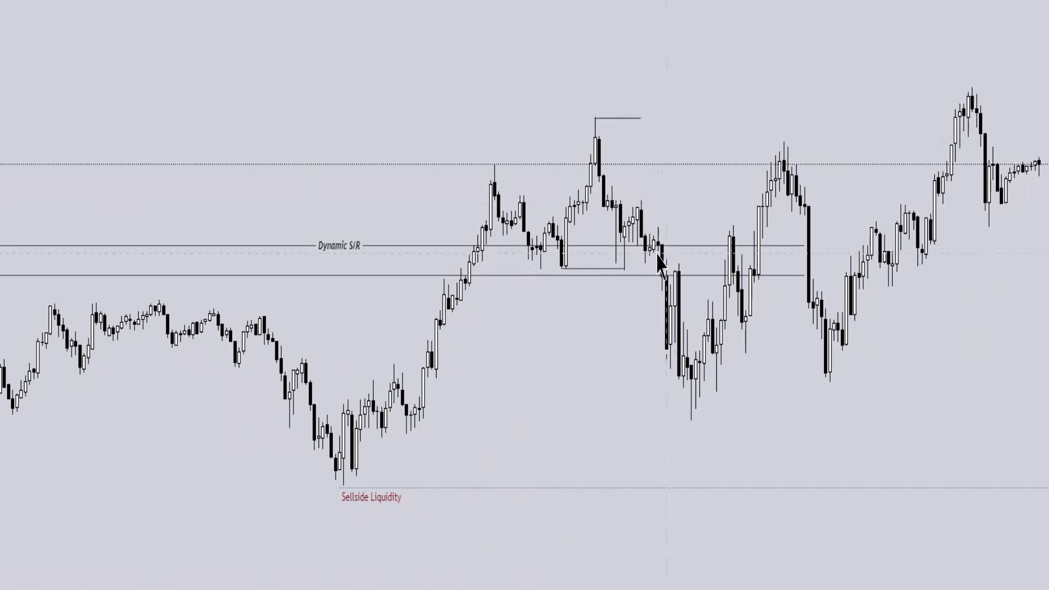
Delete both horizontal gap lines and extend the swing-low line to the candle that breaks below it.
{"action": "left_click", "coordinate": [676, 249]}
{"action": "key", "text": "Delete"}
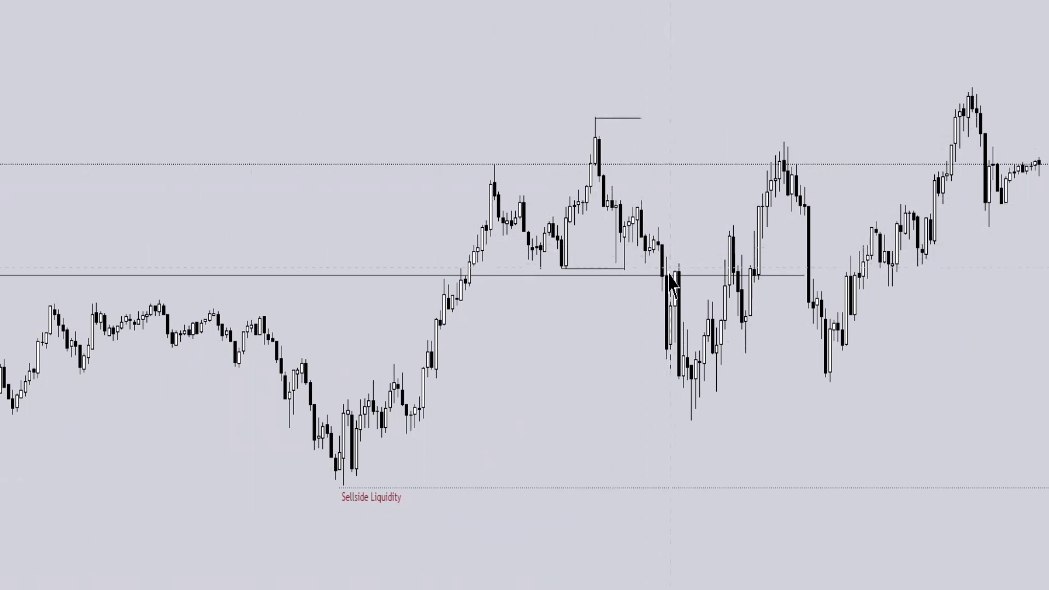
{"action": "double_click", "coordinate": [667, 276]}
{"action": "left_click", "coordinate": [734, 15]}
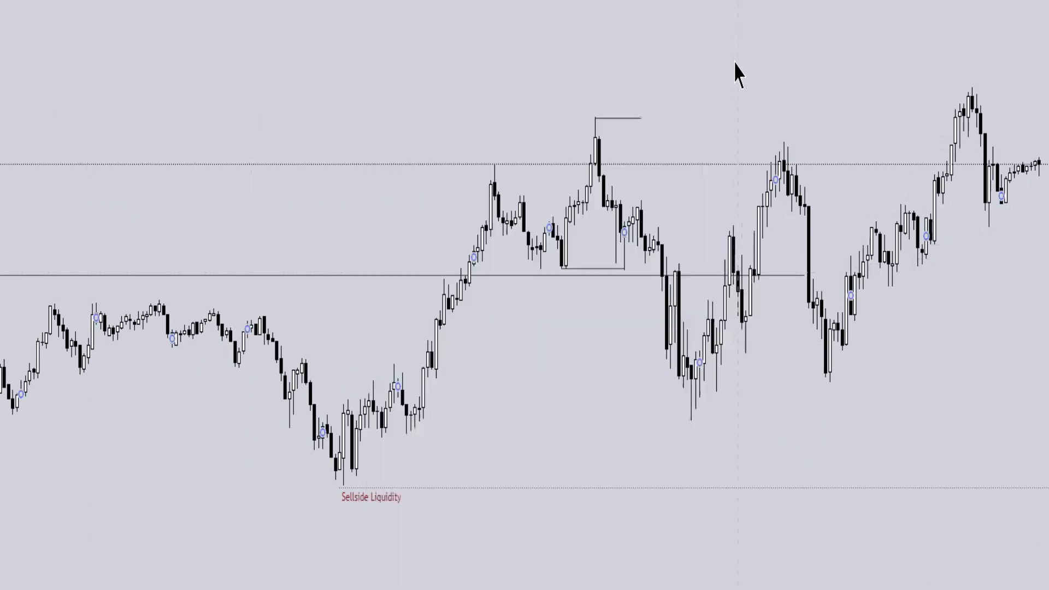
{"action": "left_click", "coordinate": [767, 277]}
{"action": "key", "text": "Delete"}
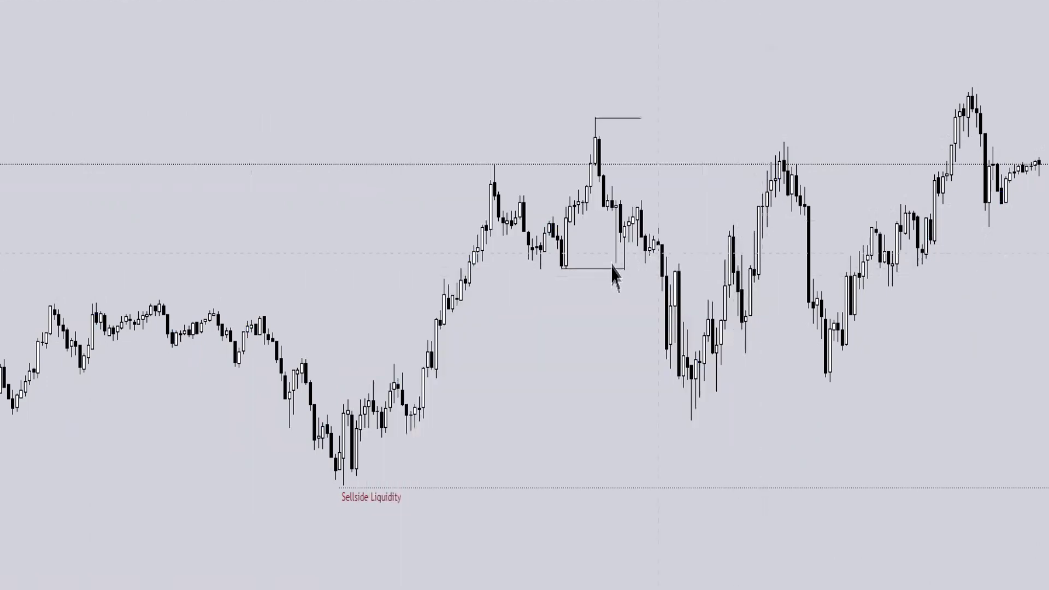
{"action": "left_click_drag", "start_coordinate": [627, 274], "coordinate": [648, 275]}
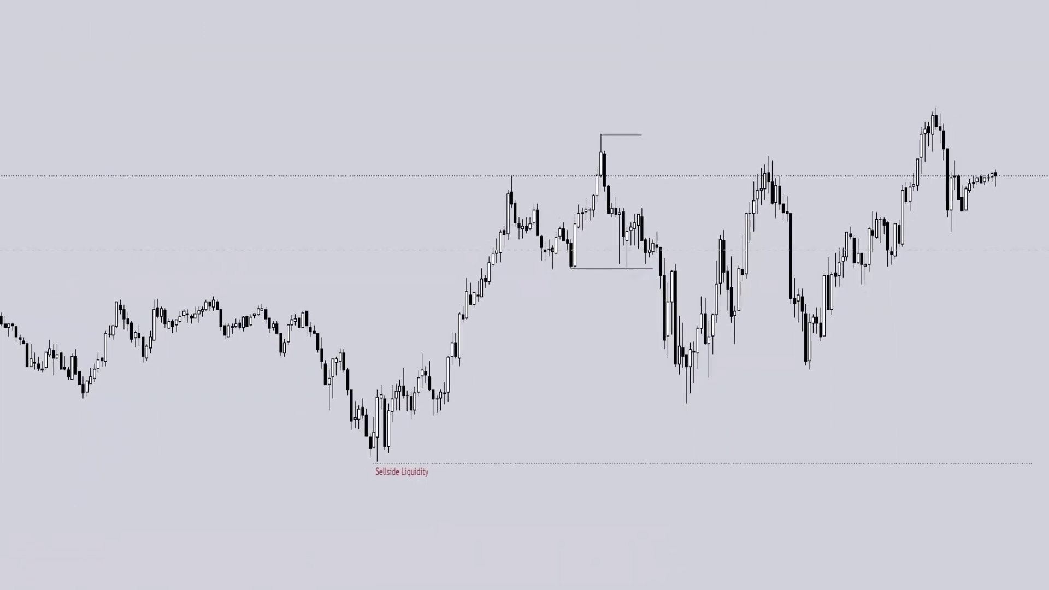
Draw a shaded rectangle over the gap zone, ending where the morning rally trades up into it.
{"action": "left_click", "coordinate": [12, 248]}
{"action": "left_click_drag", "start_coordinate": [523, 283], "coordinate": [496, 280]}
{"action": "left_click", "coordinate": [1, 459]}
{"action": "left_click", "coordinate": [35, 447]}
{"action": "left_click", "coordinate": [536, 366]}
{"action": "left_click_drag", "start_coordinate": [541, 351], "coordinate": [479, 339]}
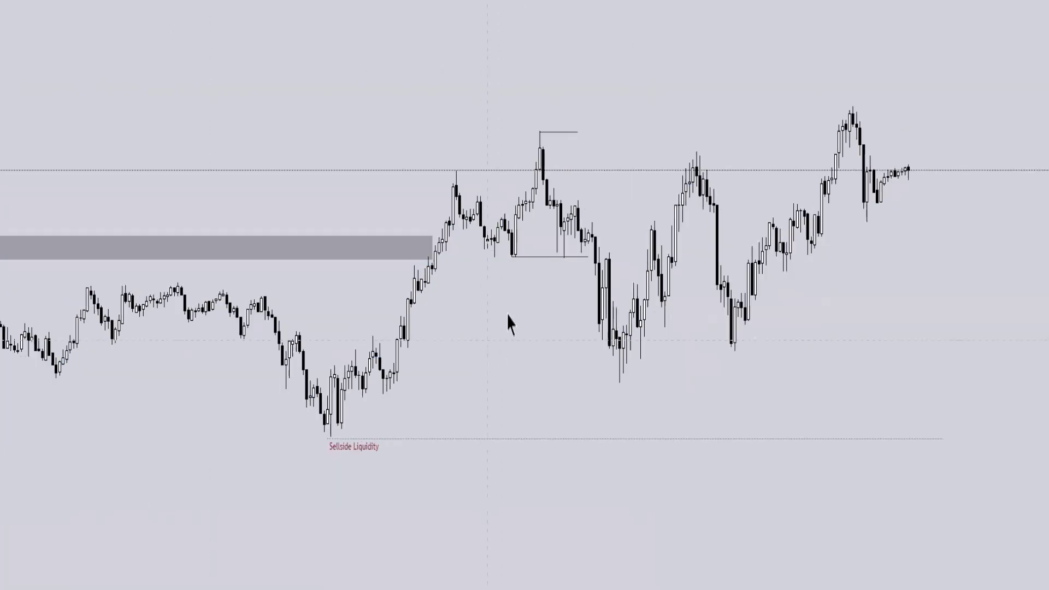
Draw two short horizontal lines marking the small price gap at the start of the sell-off through the swing low.
{"action": "scroll", "coordinate": [508, 322], "scroll_direction": "up", "scroll_amount": 2}
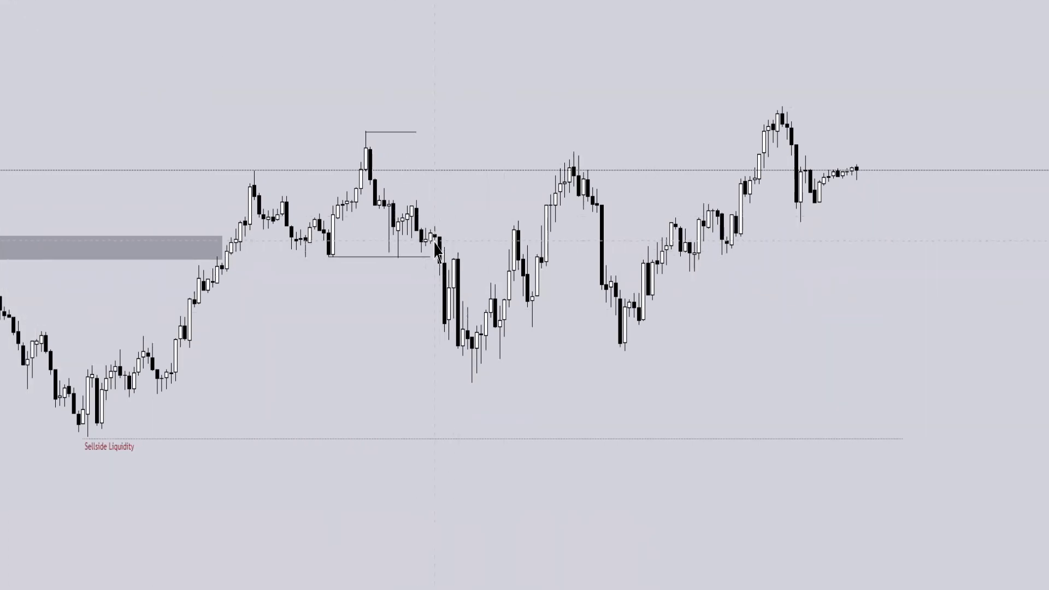
{"action": "left_click", "coordinate": [498, 255]}
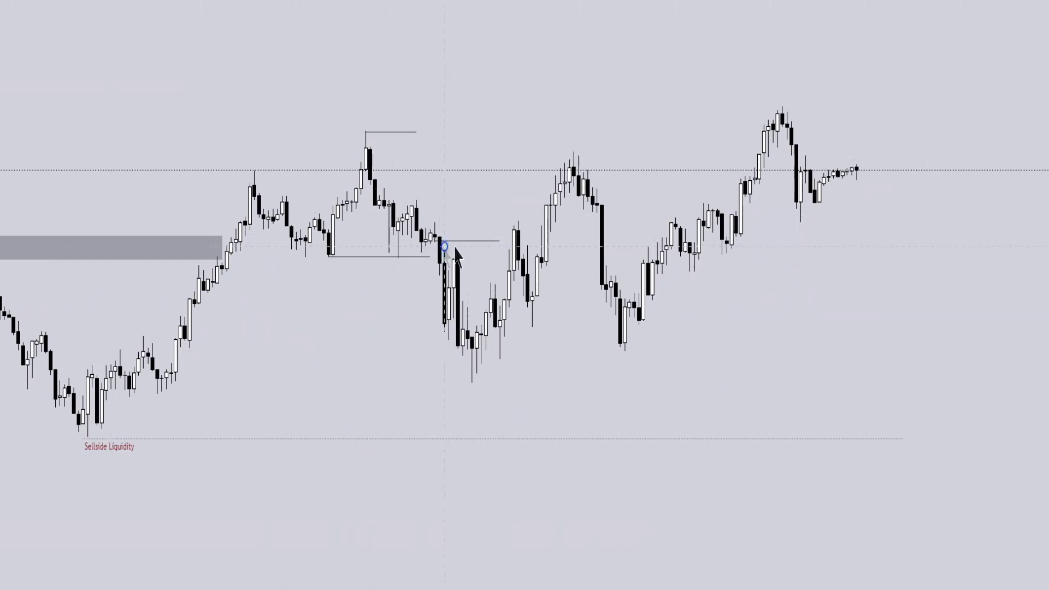
{"action": "left_click", "coordinate": [485, 248]}
{"action": "left_click_drag", "start_coordinate": [478, 187], "coordinate": [498, 181]}
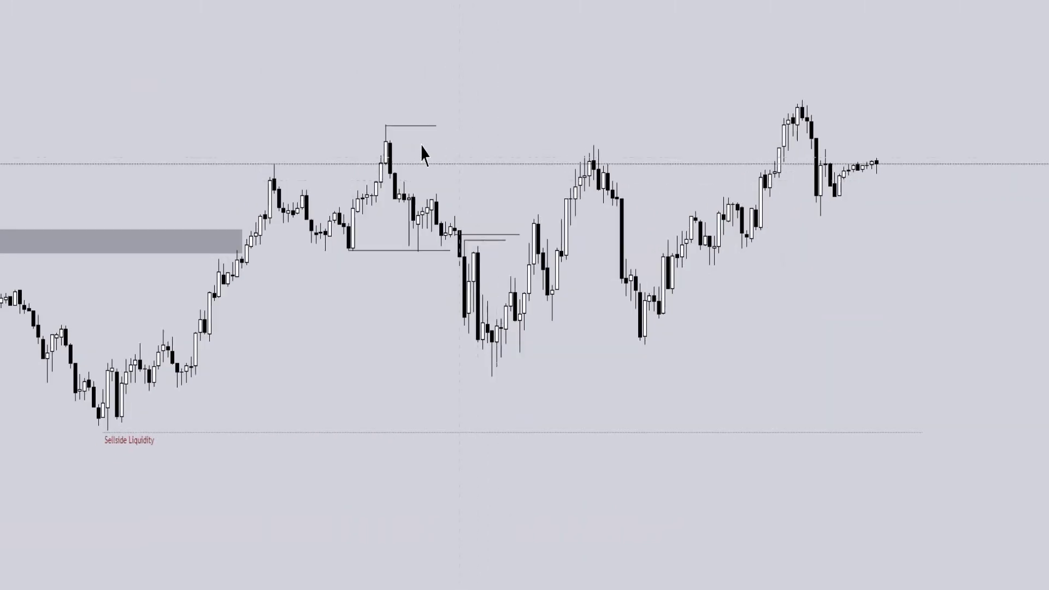
{"action": "left_click", "coordinate": [485, 240]}
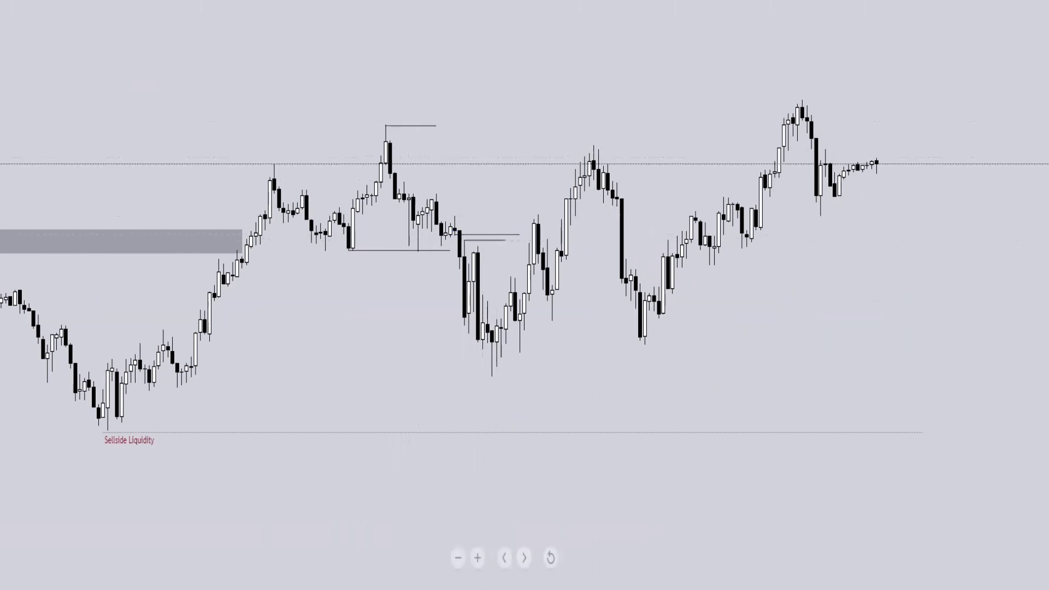
Switch to the Mentorship group chat and examine the short-position chart screenshot posted at 9:42 AM.
{"action": "left_click", "coordinate": [503, 588]}
{"action": "scroll", "coordinate": [230, 323], "scroll_direction": "up", "scroll_amount": 3}
{"action": "left_click", "coordinate": [257, 293]}
{"action": "key", "text": "Escape"}
{"action": "scroll", "coordinate": [329, 284], "scroll_direction": "up", "scroll_amount": 3}
{"action": "left_click", "coordinate": [294, 267]}
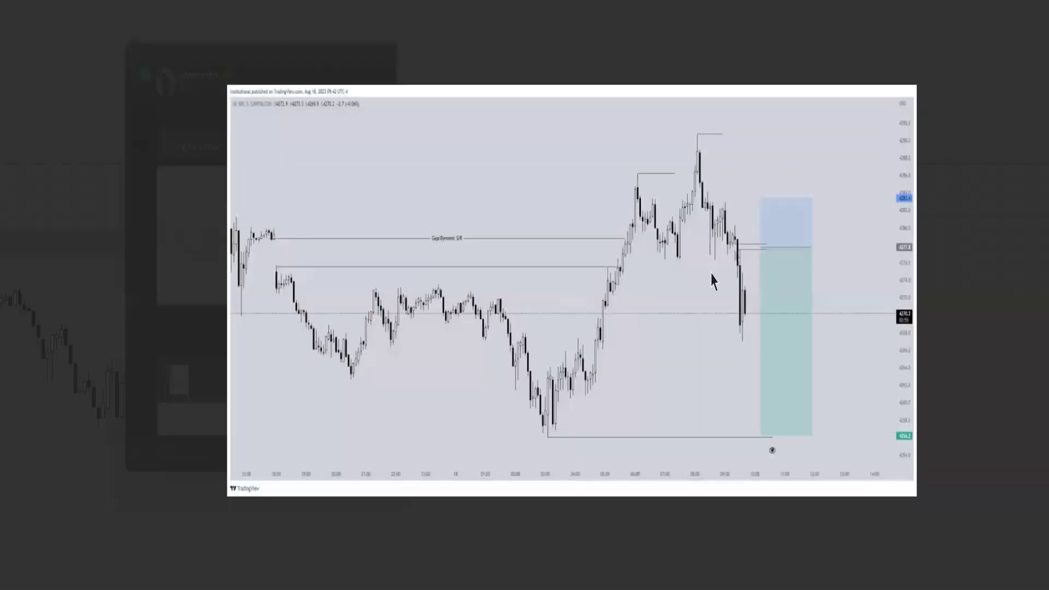
{"action": "key", "text": "Escape"}
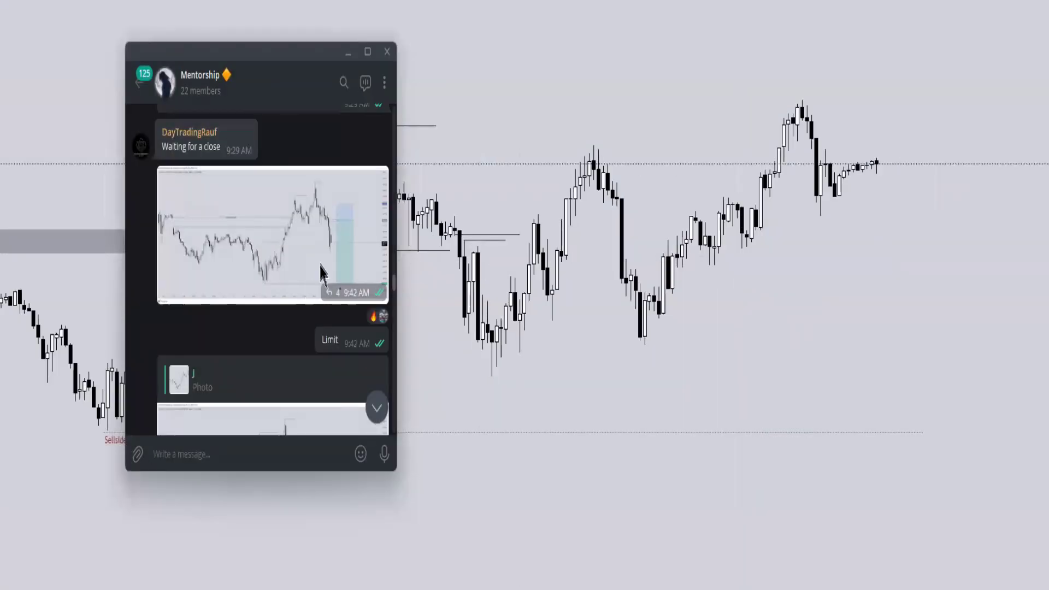
{"action": "scroll", "coordinate": [325, 282], "scroll_direction": "down", "scroll_amount": 3}
{"action": "left_click", "coordinate": [509, 271]}
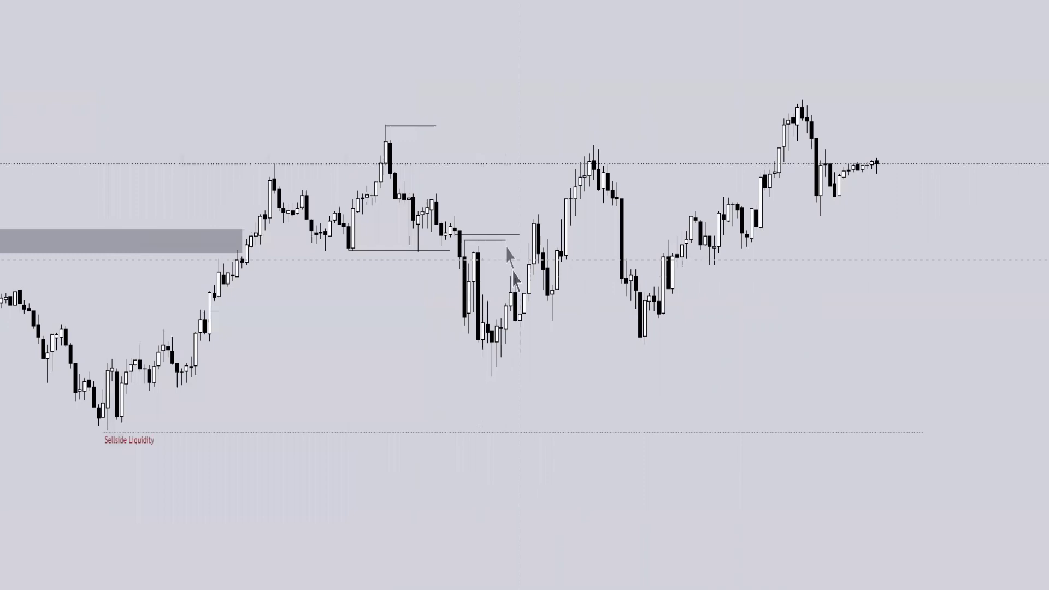
Circle the successive swing highs and lows of the morning sell-off freehand on the US 500 chart, and undo the circles.
{"action": "left_click_drag", "start_coordinate": [485, 267], "coordinate": [513, 260]}
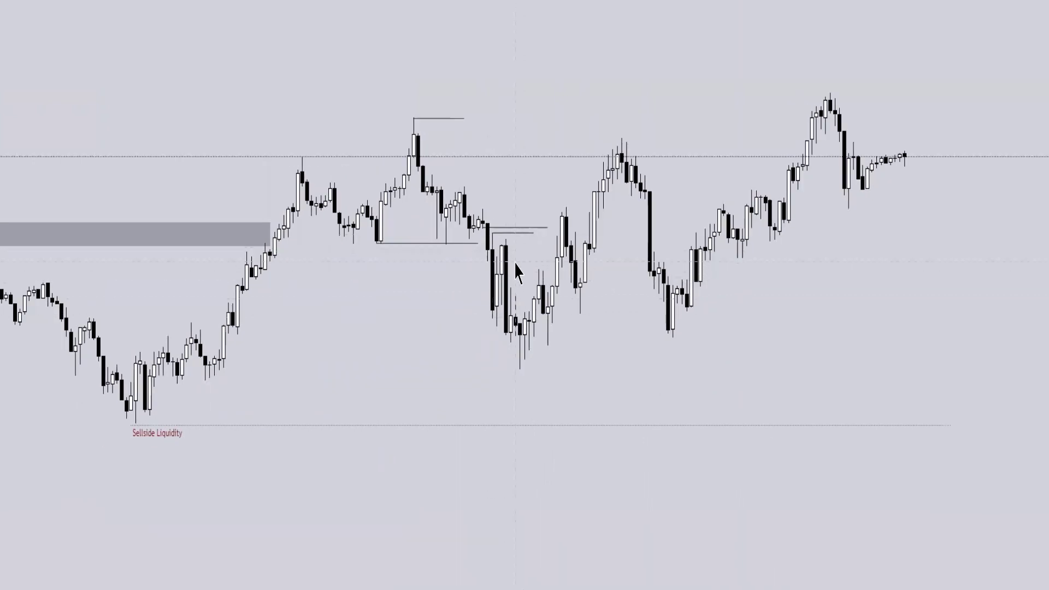
{"action": "scroll", "coordinate": [516, 271], "scroll_direction": "down", "scroll_amount": 5}
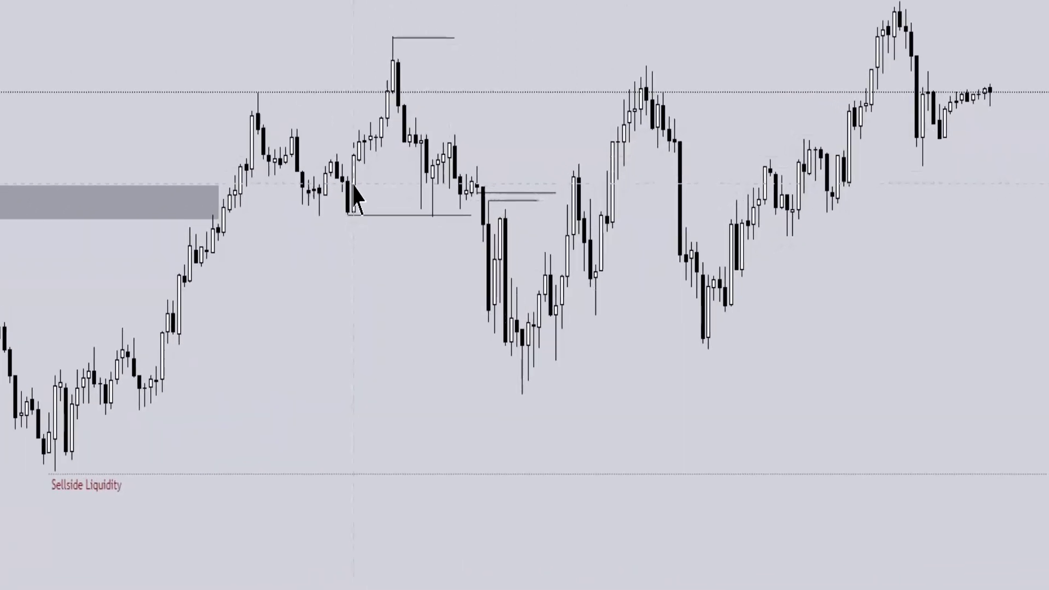
{"action": "mouse_move", "coordinate": [360, 176]}
{"action": "left_mouse_down"}
{"action": "mouse_move", "coordinate": [335, 180]}
{"action": "mouse_move", "coordinate": [363, 241]}
{"action": "mouse_move", "coordinate": [364, 181]}
{"action": "left_mouse_up"}
{"action": "mouse_move", "coordinate": [404, 39]}
{"action": "left_mouse_down"}
{"action": "mouse_move", "coordinate": [389, 35]}
{"action": "mouse_move", "coordinate": [415, 30]}
{"action": "left_mouse_up"}
{"action": "left_click_drag", "start_coordinate": [464, 155], "coordinate": [499, 172]}
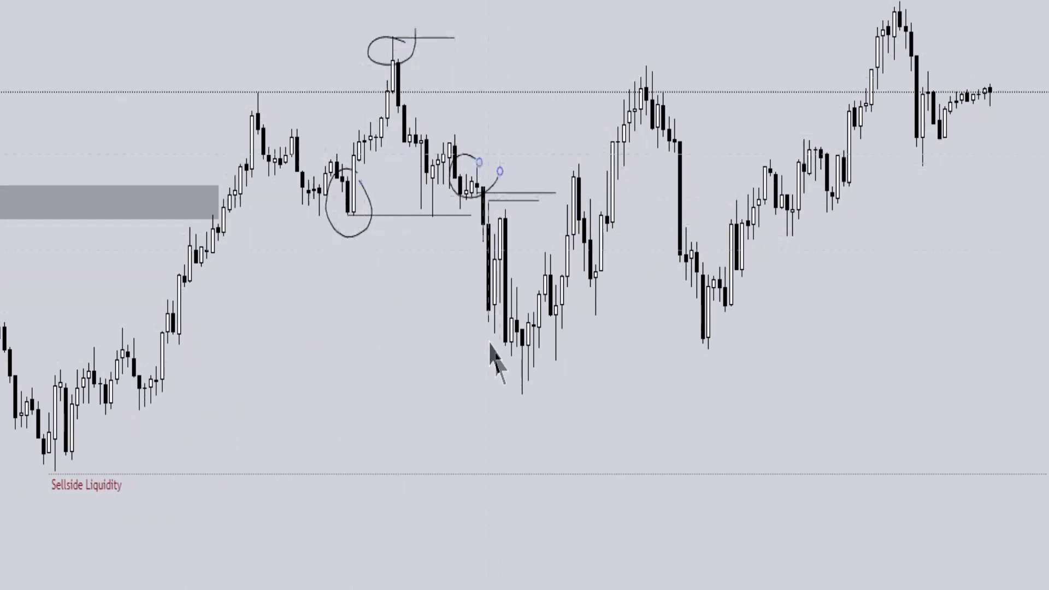
{"action": "left_click_drag", "start_coordinate": [508, 318], "coordinate": [505, 341]}
{"action": "left_click_drag", "start_coordinate": [508, 205], "coordinate": [488, 219]}
{"action": "mouse_move", "coordinate": [534, 356]}
{"action": "left_mouse_down"}
{"action": "mouse_move", "coordinate": [532, 392]}
{"action": "mouse_move", "coordinate": [545, 348]}
{"action": "left_mouse_up"}
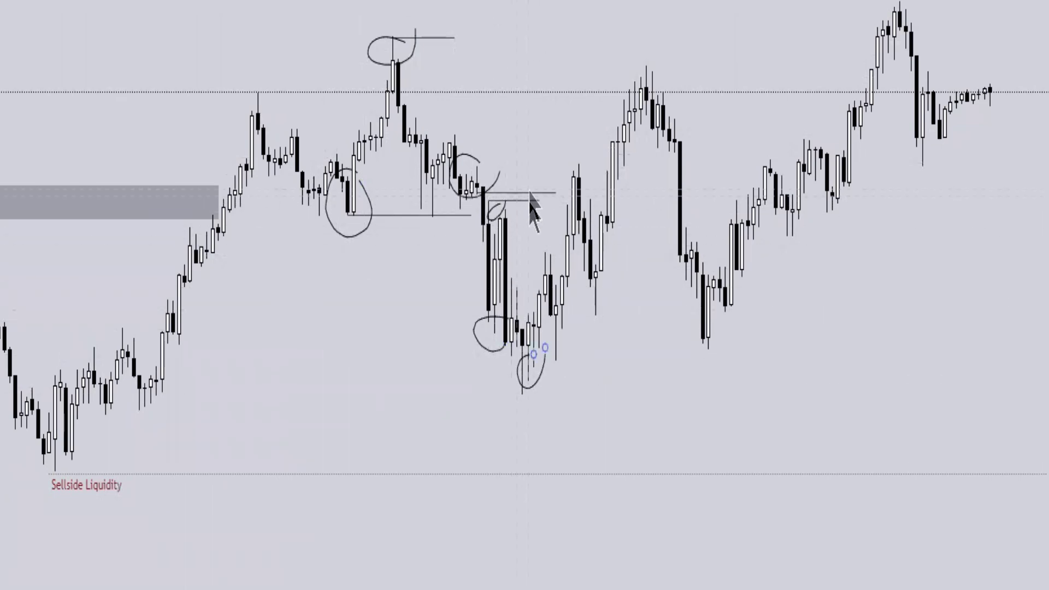
{"action": "key", "text": "ctrl+z"}
{"action": "key", "text": "ctrl+z"}
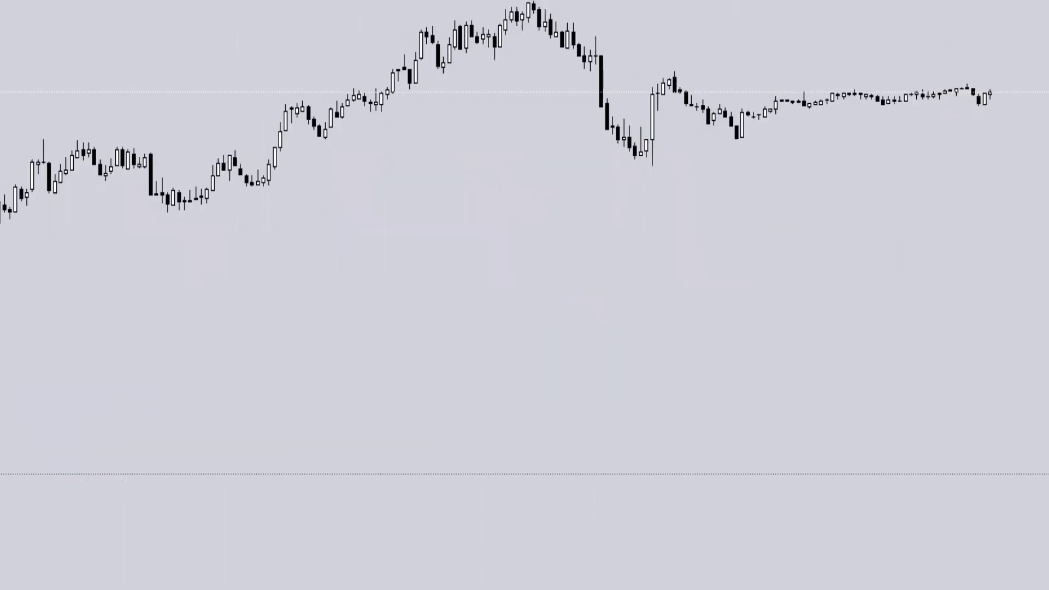
Examine the lower-timeframe price action from the two short gap lines through the sell-off and the rebounds after it.
{"action": "left_click_drag", "start_coordinate": [175, 293], "coordinate": [309, 243]}
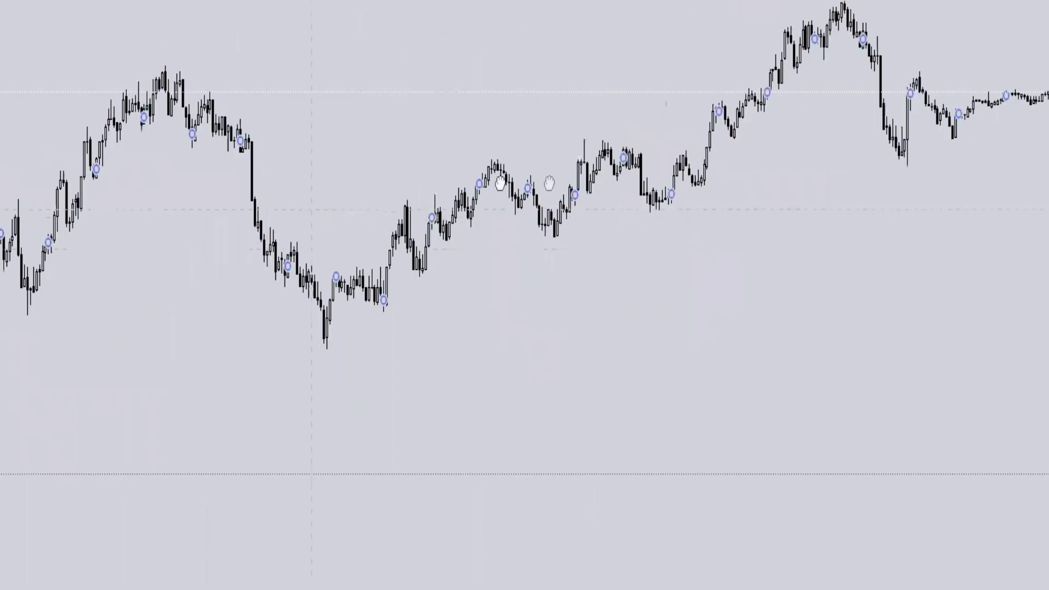
{"action": "left_click_drag", "start_coordinate": [501, 183], "coordinate": [587, 183]}
{"action": "left_click_drag", "start_coordinate": [129, 210], "coordinate": [696, 147]}
{"action": "scroll", "coordinate": [546, 163], "scroll_direction": "up", "scroll_amount": 4}
{"action": "left_click_drag", "start_coordinate": [1048, 277], "coordinate": [1047, 106]}
{"action": "scroll", "coordinate": [696, 297], "scroll_direction": "up", "scroll_amount": 2}
{"action": "scroll", "coordinate": [720, 311], "scroll_direction": "down", "scroll_amount": 5}
{"action": "scroll", "coordinate": [664, 308], "scroll_direction": "right", "scroll_amount": 4}
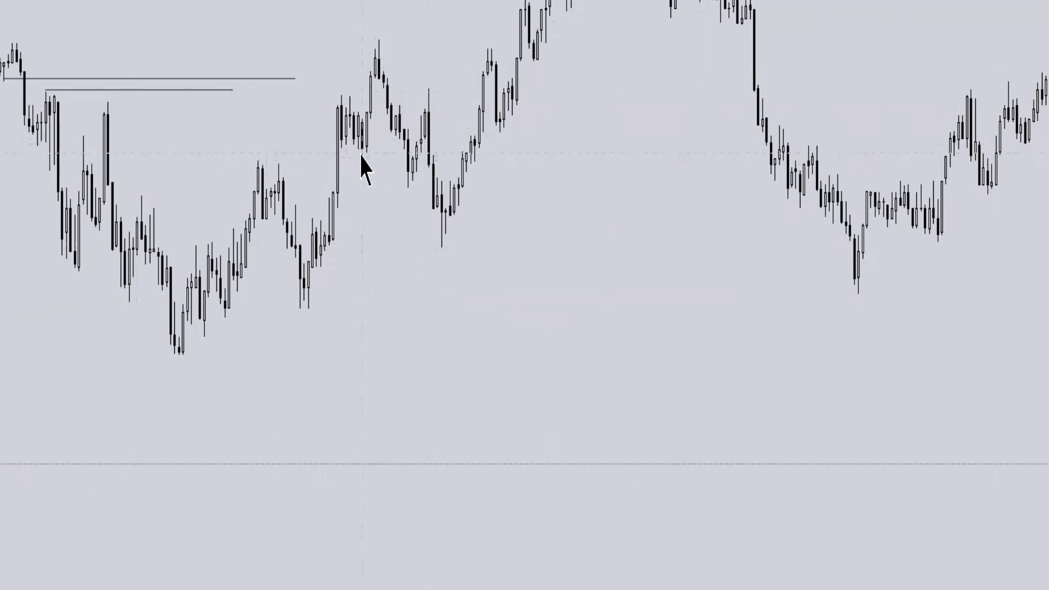
Draw two short horizontal lines marking the swing high and swing low of the consolidation after the first rally off the low.
{"action": "left_click_drag", "start_coordinate": [392, 160], "coordinate": [411, 162]}
{"action": "left_click", "coordinate": [363, 237]}
{"action": "left_click_drag", "start_coordinate": [379, 44], "coordinate": [431, 56]}
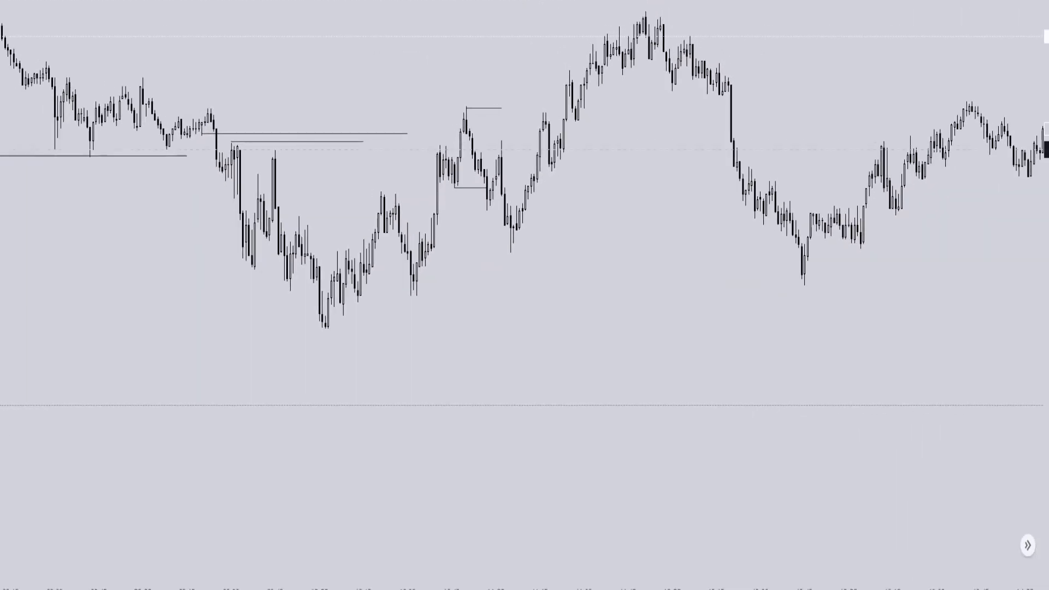
Place a short position on the rebound after the break lower, with its stop below the recent swing high and its target at the major low.
{"action": "left_click", "coordinate": [523, 181]}
{"action": "left_click_drag", "start_coordinate": [522, 111], "coordinate": [522, 140]}
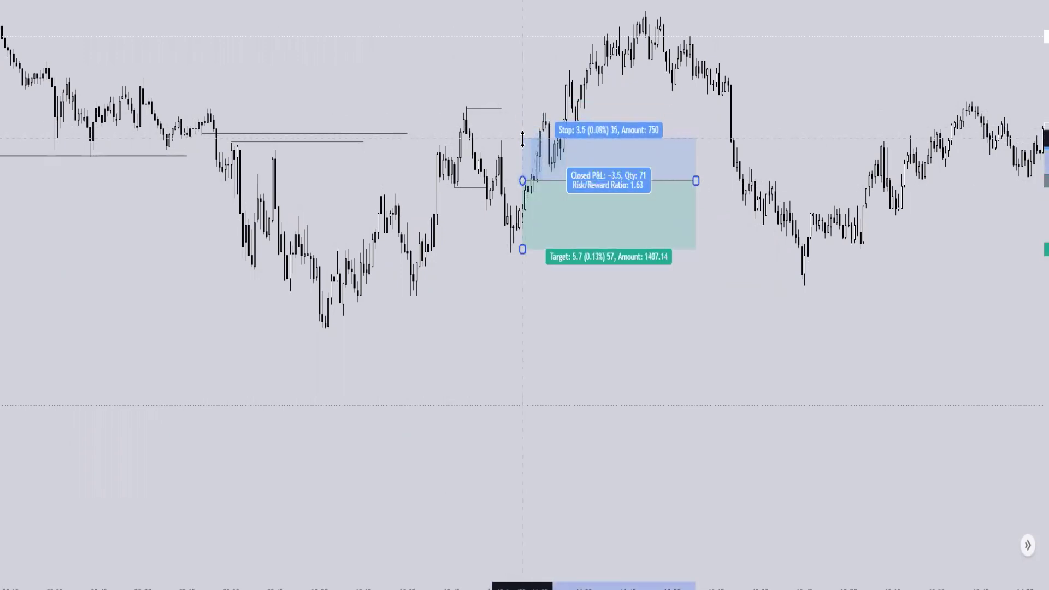
{"action": "left_click_drag", "start_coordinate": [522, 249], "coordinate": [510, 328]}
{"action": "left_click_drag", "start_coordinate": [695, 180], "coordinate": [618, 188]}
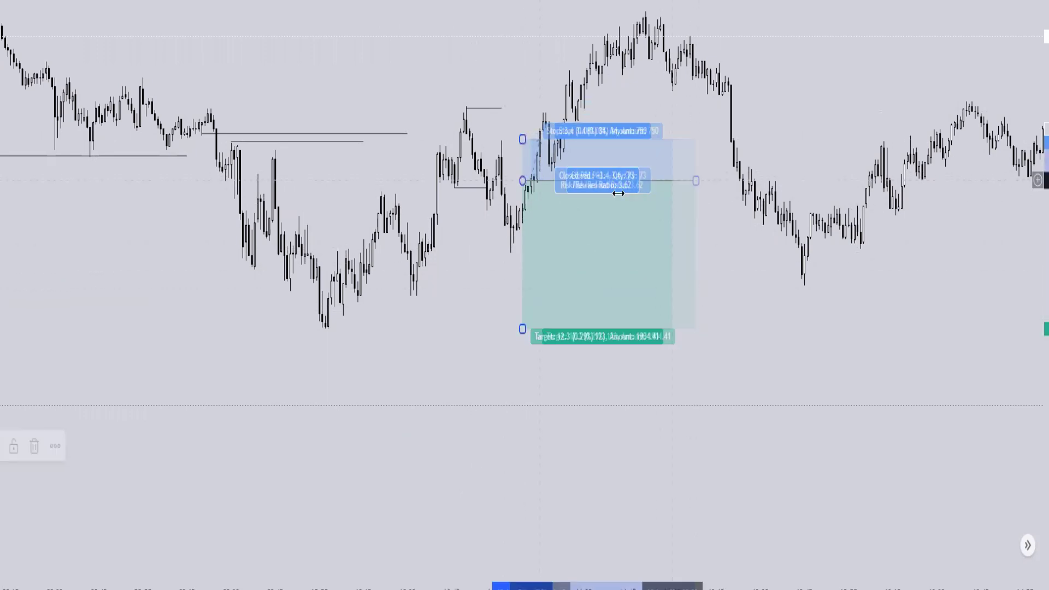
{"action": "left_click", "coordinate": [429, 334]}
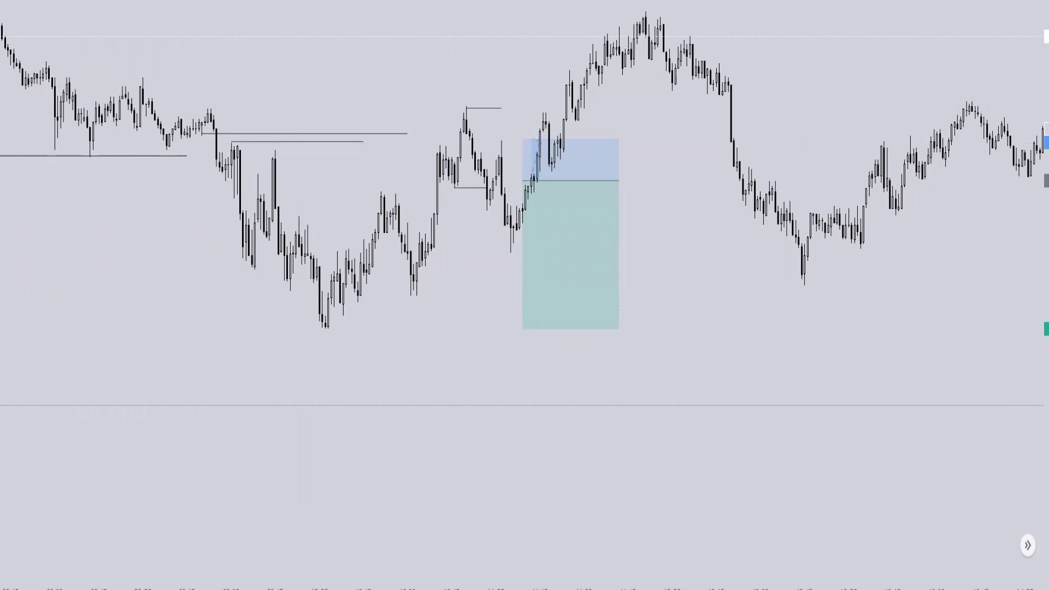
Draw a rectangle over the price gap in the drop after the swing high and label it +FVG, aligned top and center.
{"action": "left_click", "coordinate": [498, 179]}
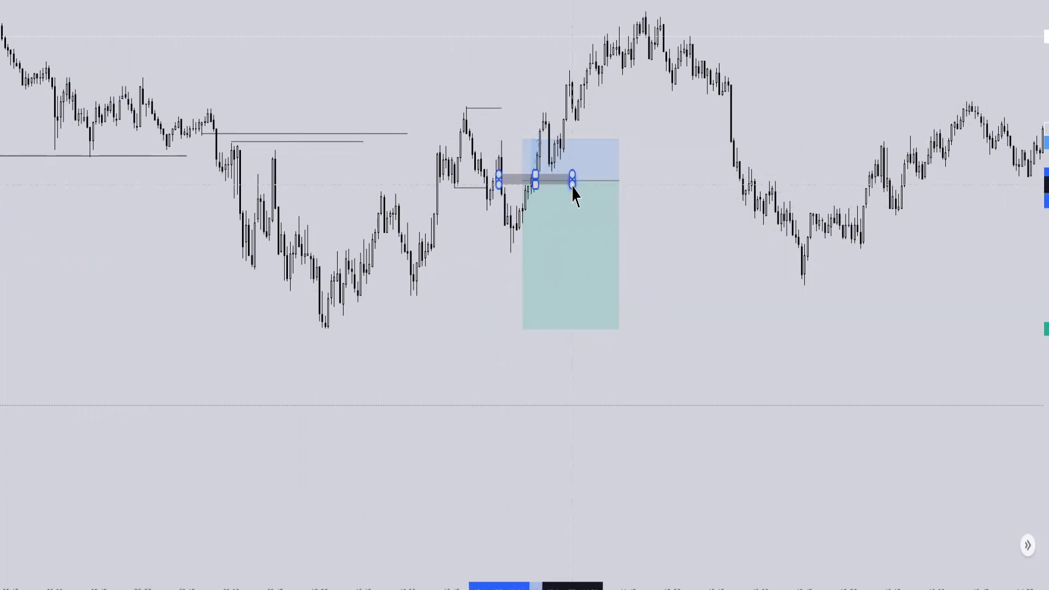
{"action": "left_click", "coordinate": [574, 187]}
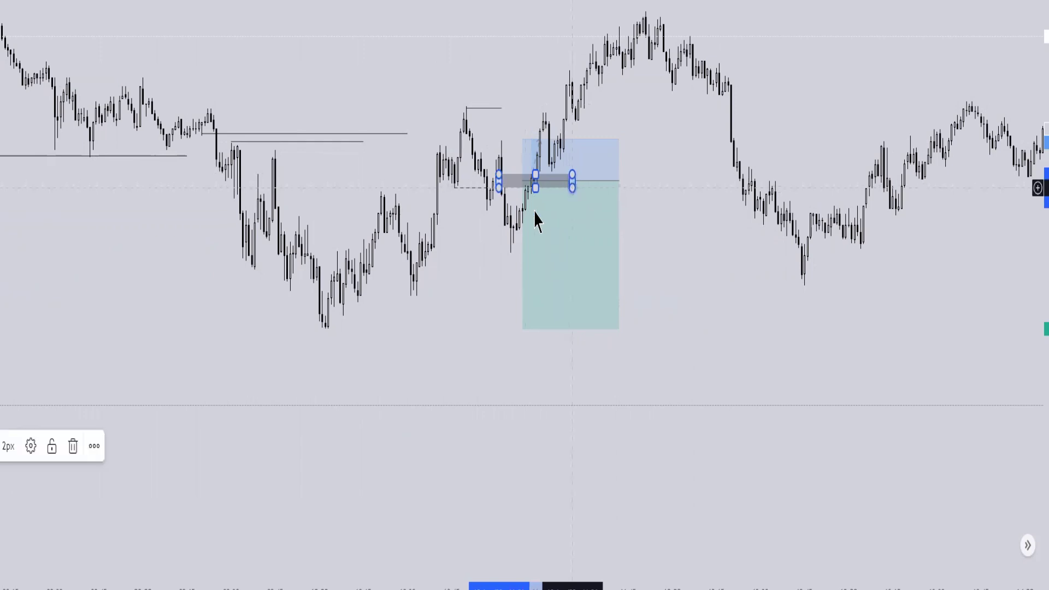
{"action": "left_click", "coordinate": [30, 447]}
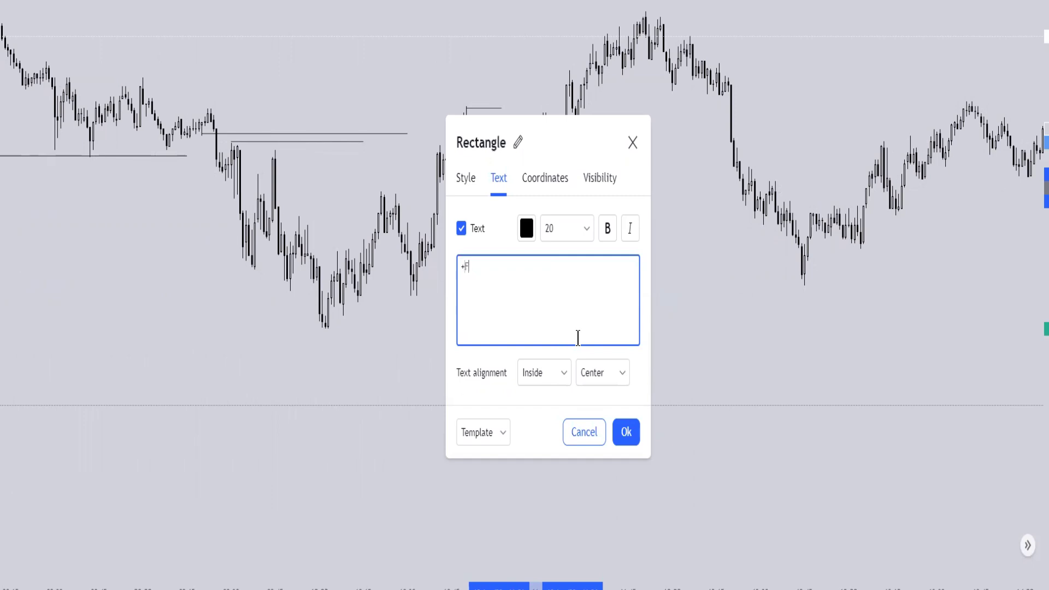
{"action": "left_click", "coordinate": [596, 373]}
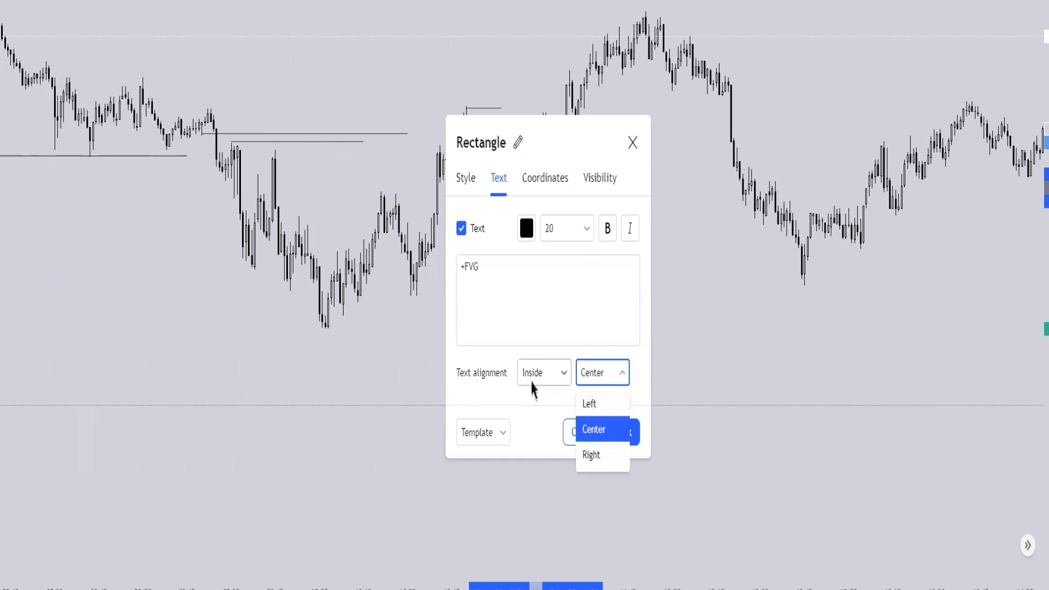
{"action": "left_click", "coordinate": [532, 377]}
{"action": "left_click", "coordinate": [536, 403]}
{"action": "left_click", "coordinate": [628, 432]}
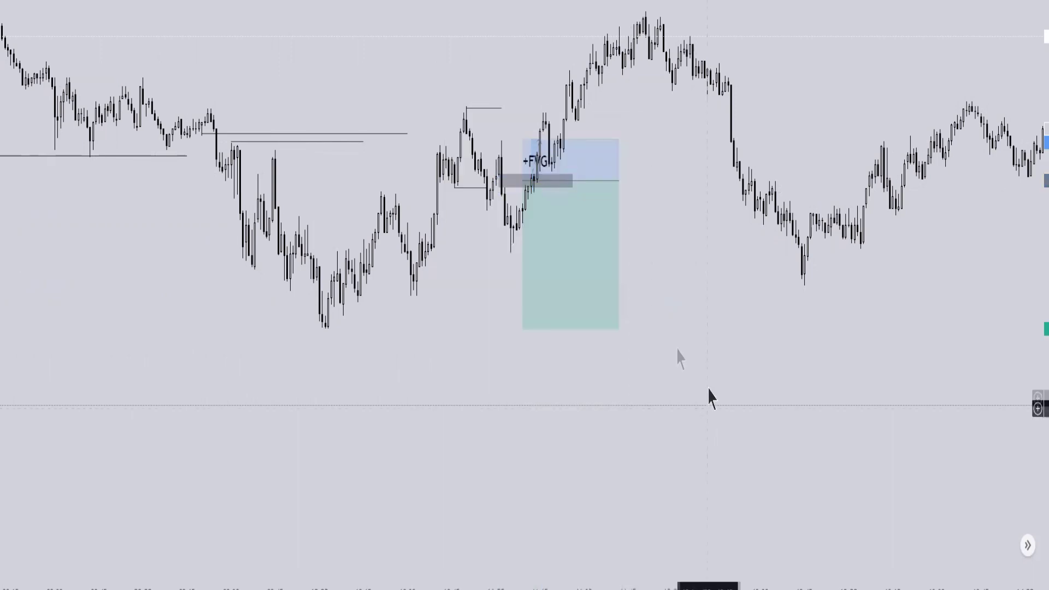
Reduce the +FVG label's font size and shorten the rectangle to end where price trades back into the gap.
{"action": "left_click", "coordinate": [563, 202]}
{"action": "left_click", "coordinate": [32, 445]}
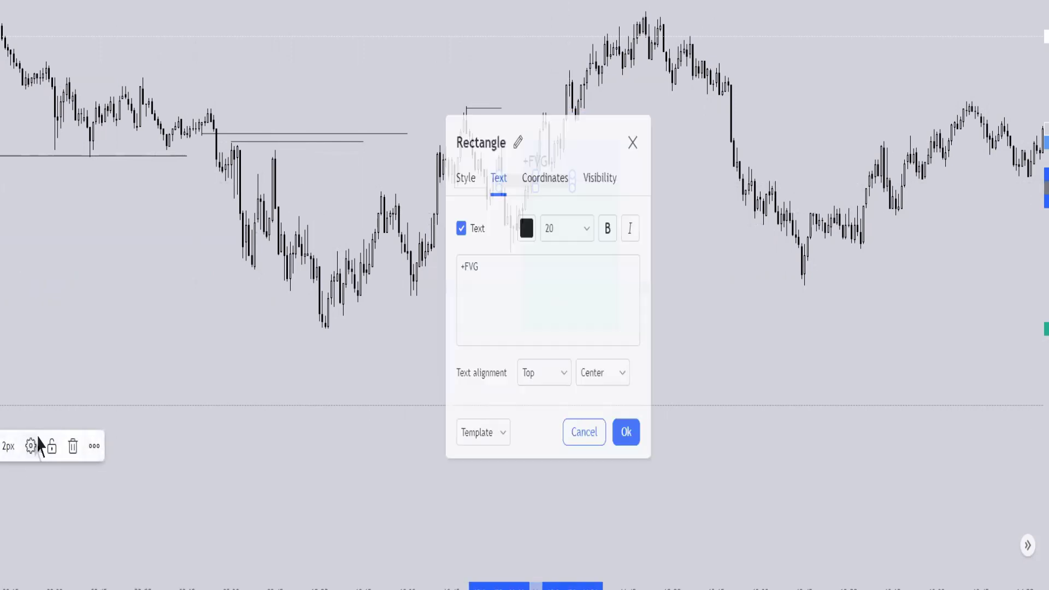
{"action": "left_click", "coordinate": [567, 228]}
{"action": "left_click", "coordinate": [626, 433]}
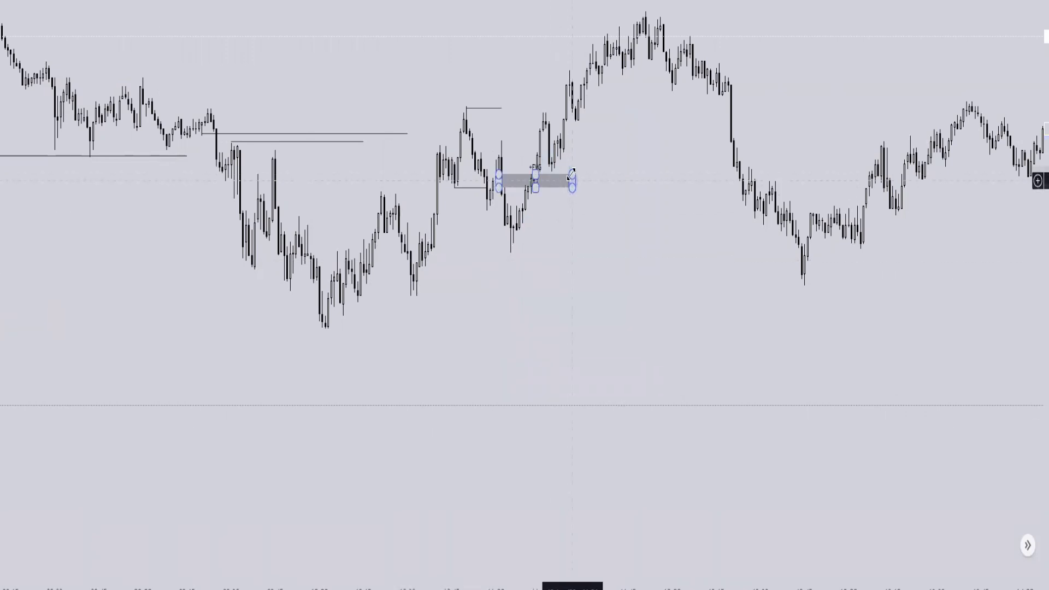
{"action": "left_click_drag", "start_coordinate": [572, 173], "coordinate": [537, 174]}
{"action": "left_click", "coordinate": [599, 188]}
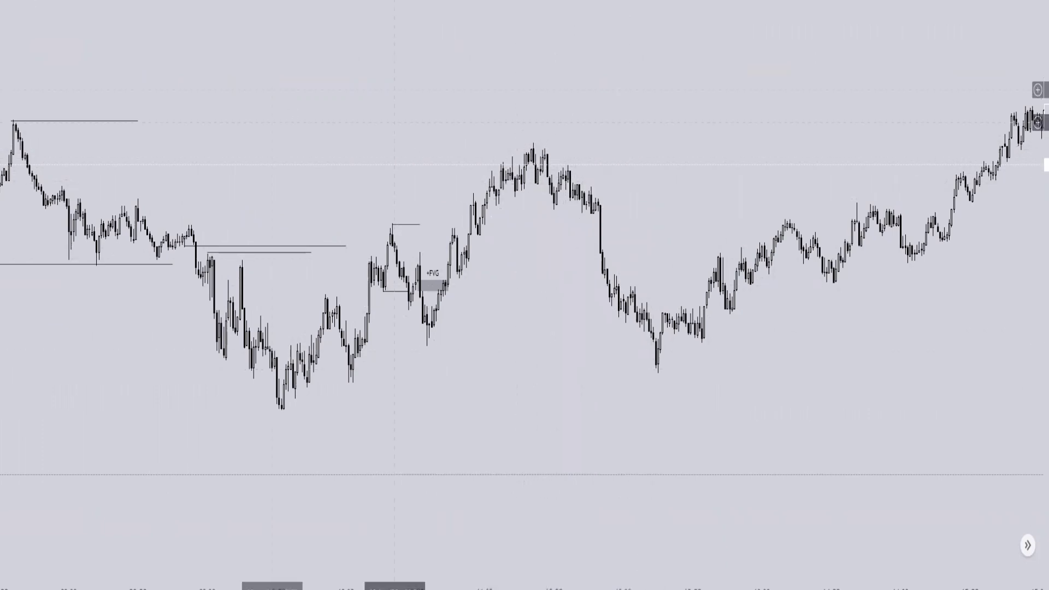
Draw a sloping line along the descending highs after the peak and label it $$$, with the text above the line.
{"action": "left_click", "coordinate": [528, 143]}
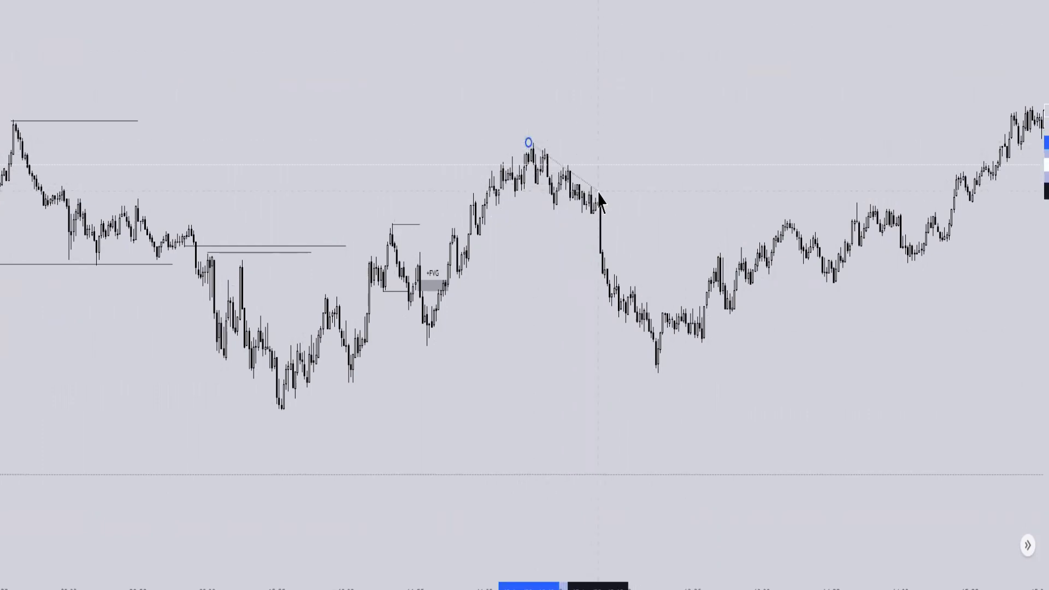
{"action": "left_click", "coordinate": [602, 194]}
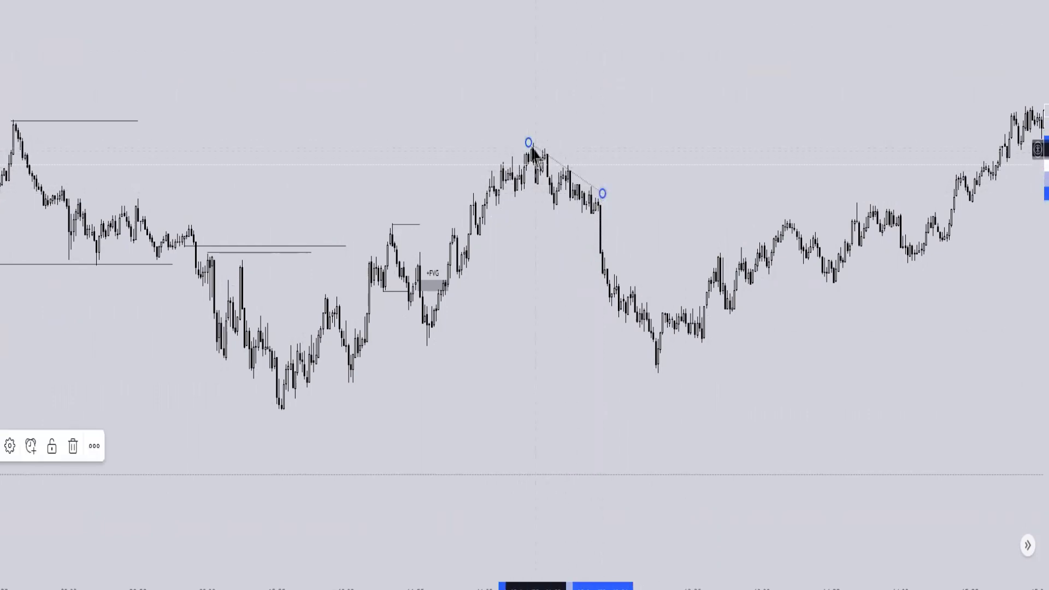
{"action": "left_click_drag", "start_coordinate": [529, 145], "coordinate": [538, 147]}
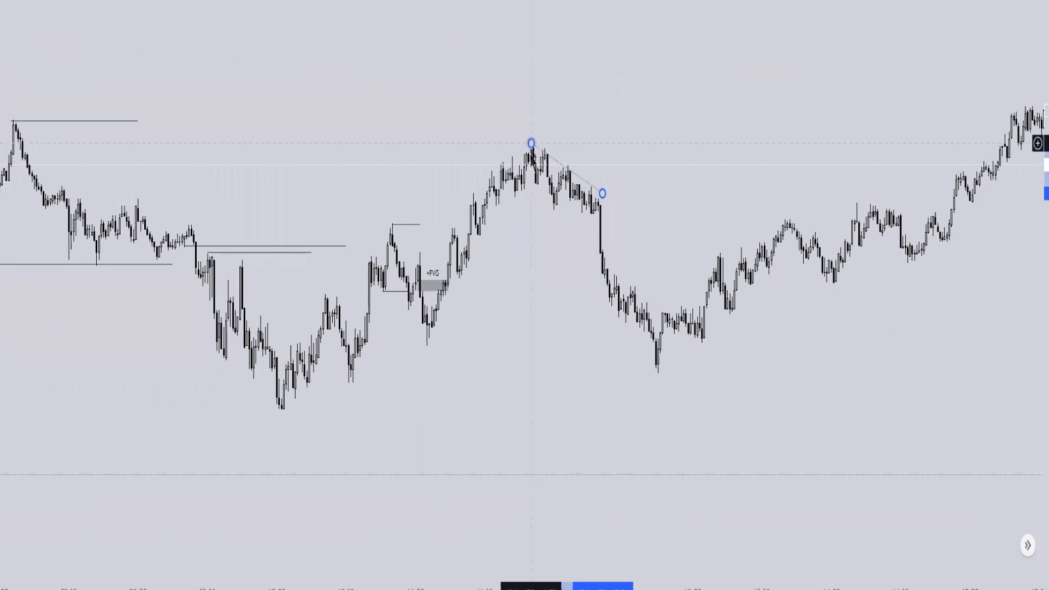
{"action": "left_click", "coordinate": [14, 444]}
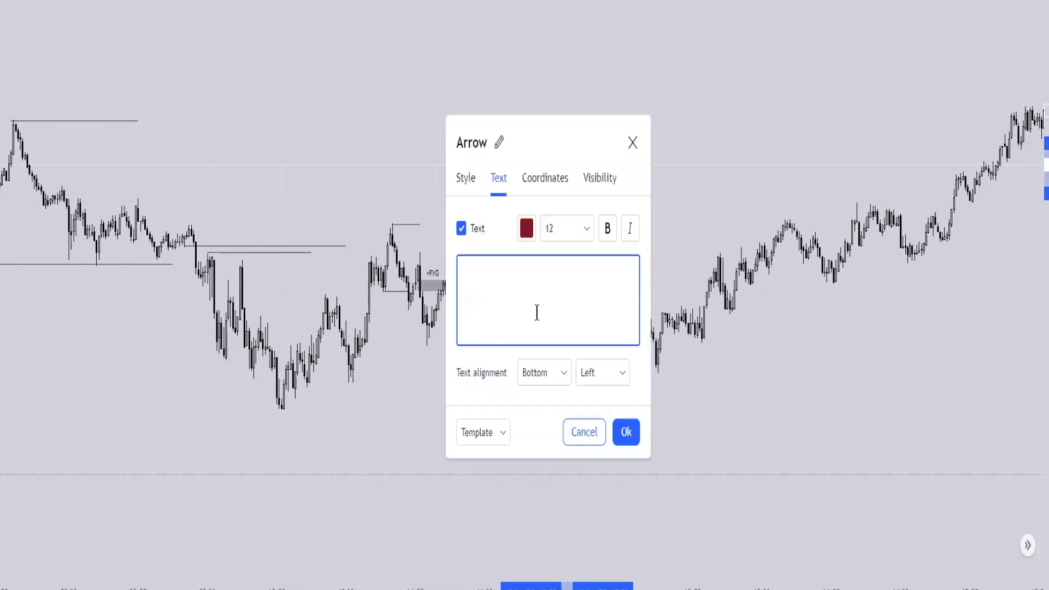
{"action": "left_click", "coordinate": [527, 363]}
{"action": "left_click", "coordinate": [543, 402]}
{"action": "left_click", "coordinate": [626, 432]}
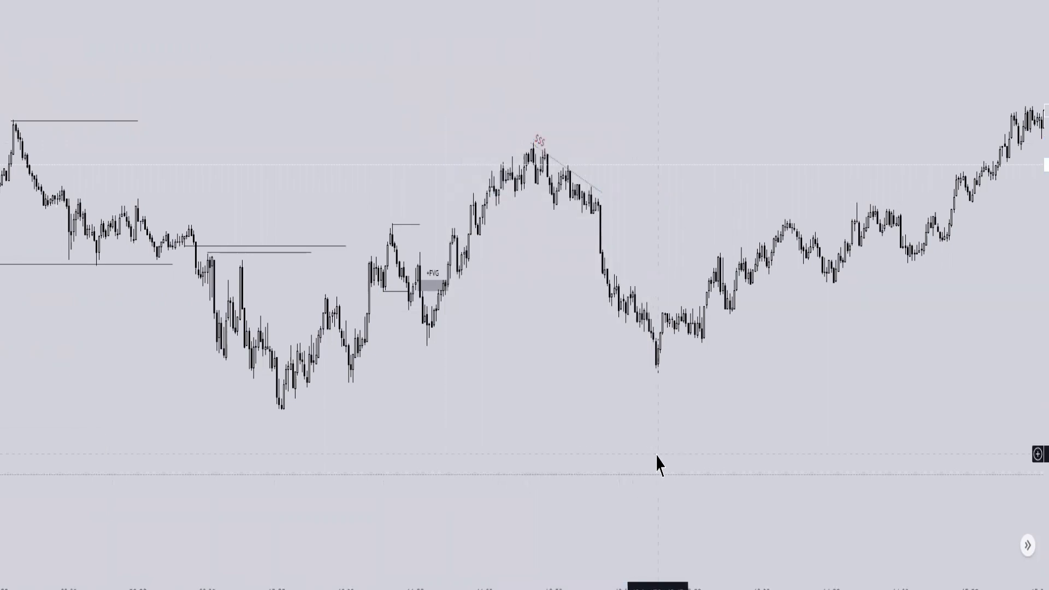
Center the $$$ label on the sloping line and adjust the line's endpoints along the descending highs.
{"action": "left_click", "coordinate": [562, 178]}
{"action": "left_click", "coordinate": [31, 450]}
{"action": "left_click", "coordinate": [580, 376]}
{"action": "left_click", "coordinate": [590, 430]}
{"action": "left_click", "coordinate": [626, 431]}
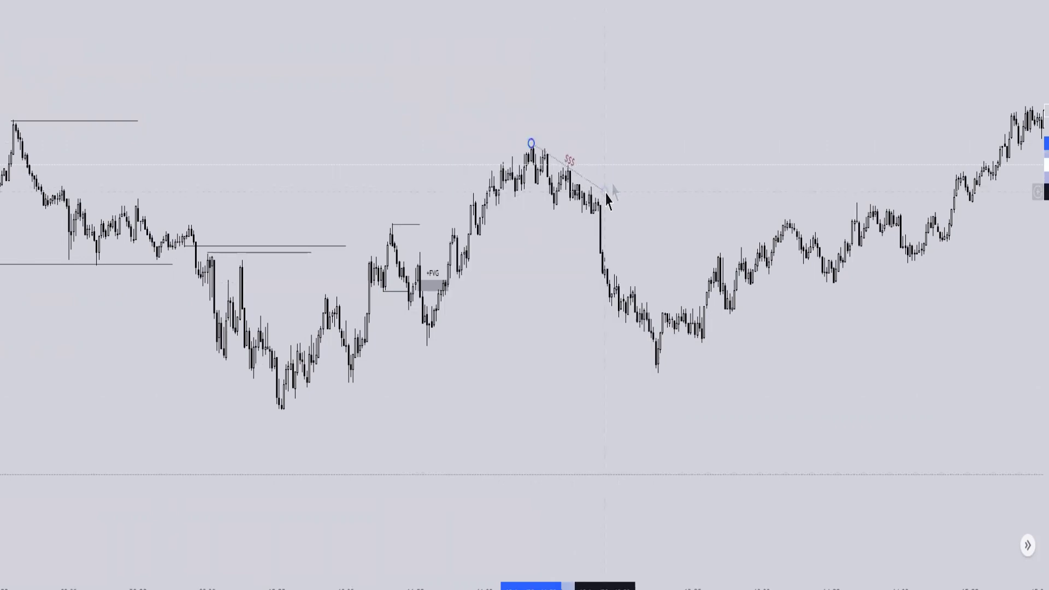
{"action": "left_click", "coordinate": [535, 144]}
{"action": "left_click", "coordinate": [568, 116]}
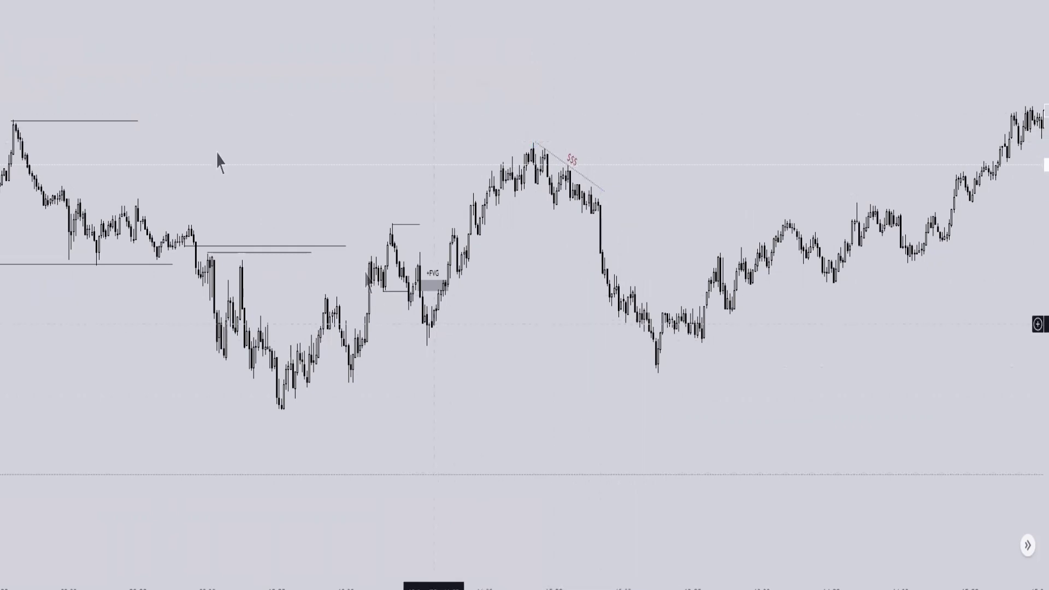
Draw a horizontal line from the swing low below the +FVG to the next major low and apply the Sellside Liquidity template.
{"action": "left_click", "coordinate": [1, 11]}
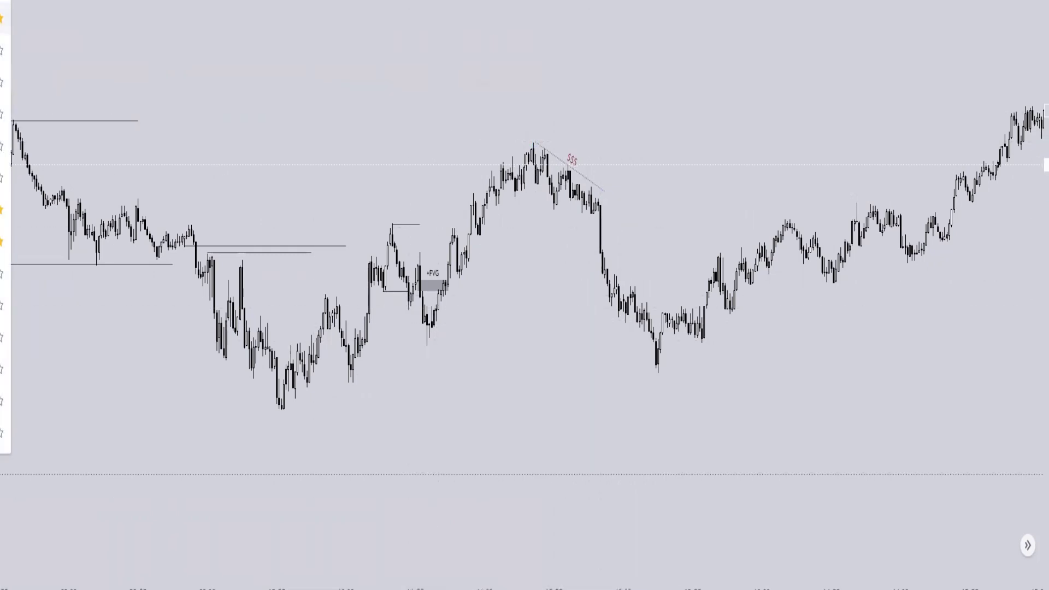
{"action": "left_click", "coordinate": [427, 345]}
{"action": "left_click", "coordinate": [656, 345]}
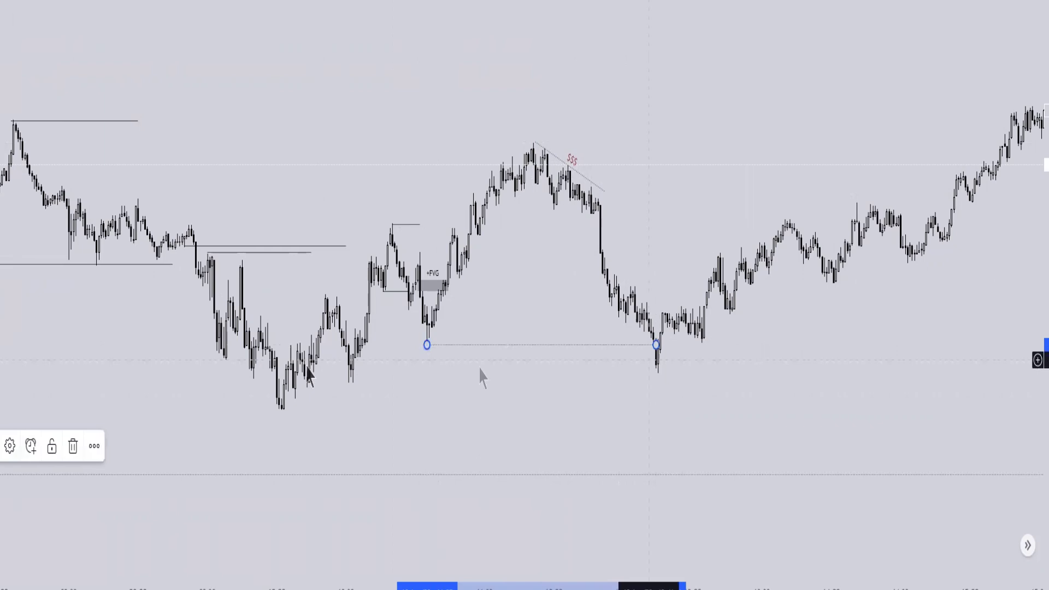
{"action": "left_click", "coordinate": [10, 446]}
{"action": "left_click", "coordinate": [480, 434]}
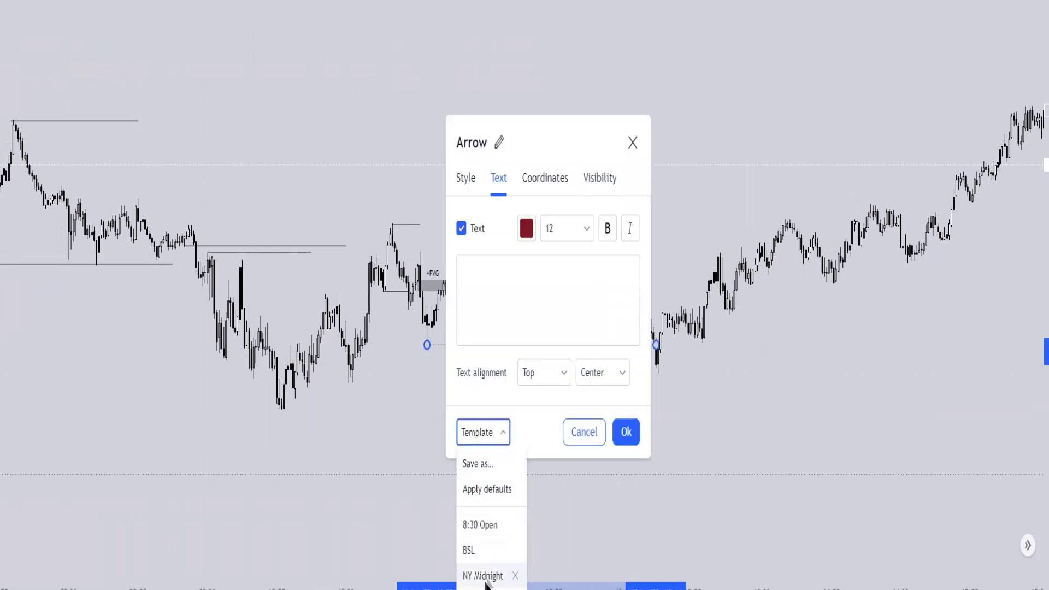
{"action": "left_click", "coordinate": [490, 571]}
Center the Sellside Liquidity label on its line.
{"action": "left_click", "coordinate": [534, 344]}
{"action": "left_click", "coordinate": [10, 445]}
{"action": "left_click", "coordinate": [600, 372]}
{"action": "left_click", "coordinate": [594, 428]}
{"action": "left_click", "coordinate": [628, 433]}
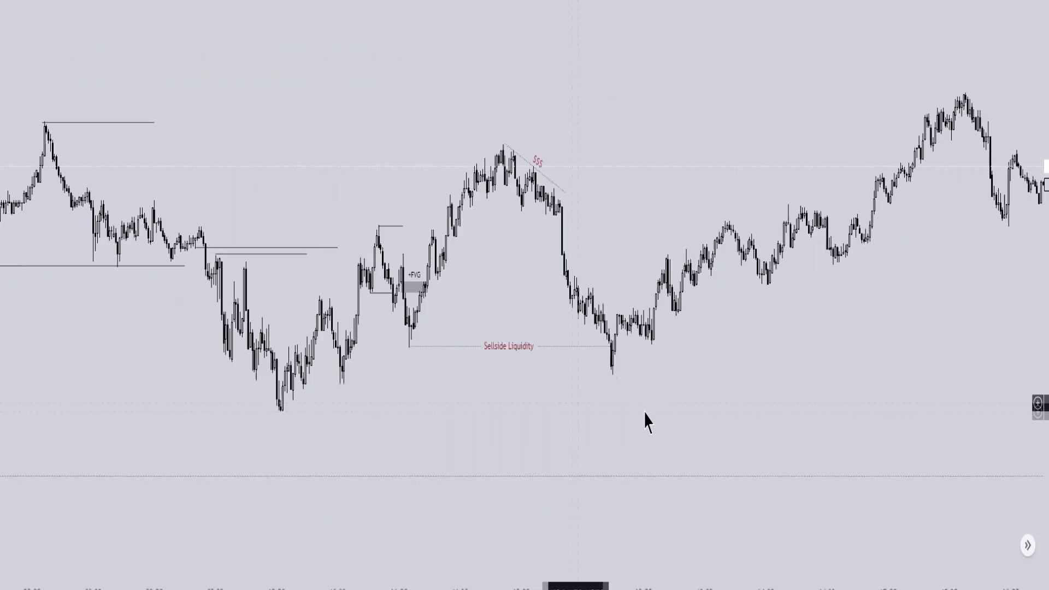
Draw two short horizontal lines marking the small price gap in the rebound just after the sellside liquidity sweep.
{"action": "left_click_drag", "start_coordinate": [640, 410], "coordinate": [592, 413]}
{"action": "scroll", "coordinate": [590, 413], "scroll_direction": "up", "scroll_amount": 3}
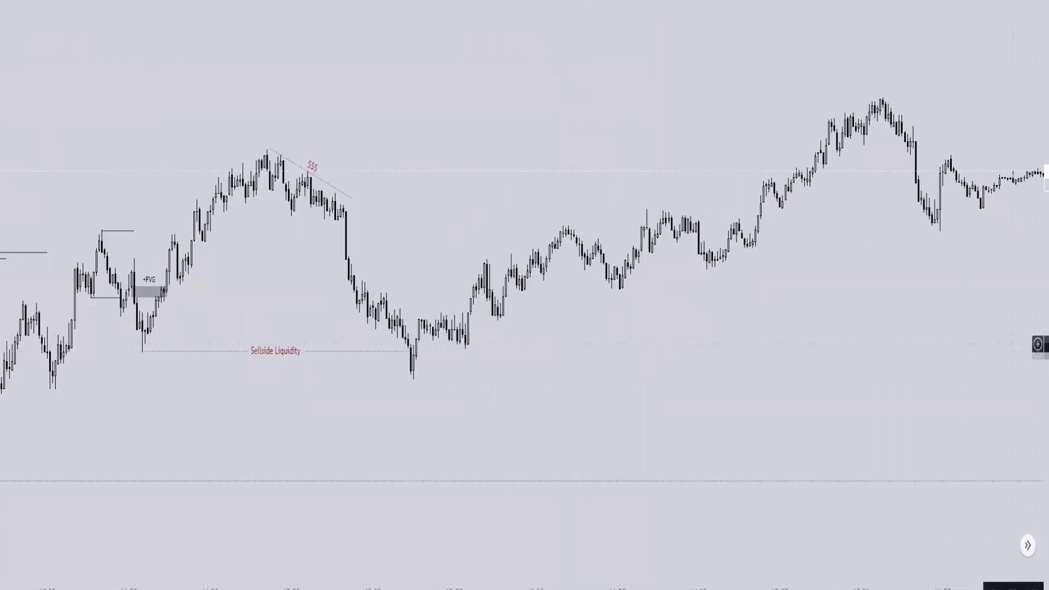
{"action": "left_click_drag", "start_coordinate": [1048, 348], "coordinate": [1047, 141]}
{"action": "left_click_drag", "start_coordinate": [1047, 208], "coordinate": [1047, 131]}
{"action": "left_click_drag", "start_coordinate": [710, 431], "coordinate": [796, 326]}
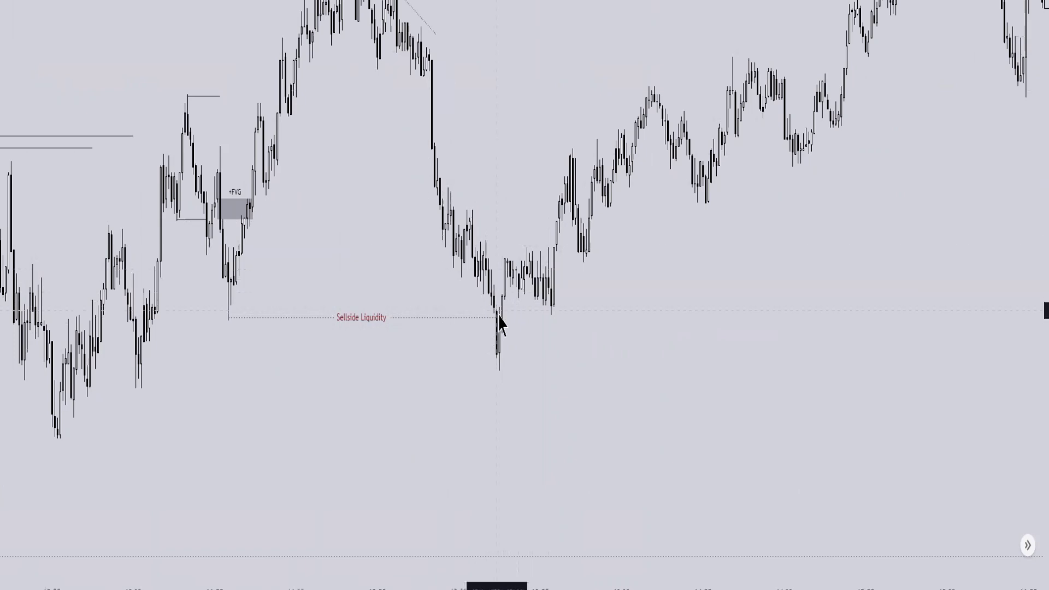
{"action": "left_click", "coordinate": [557, 308]}
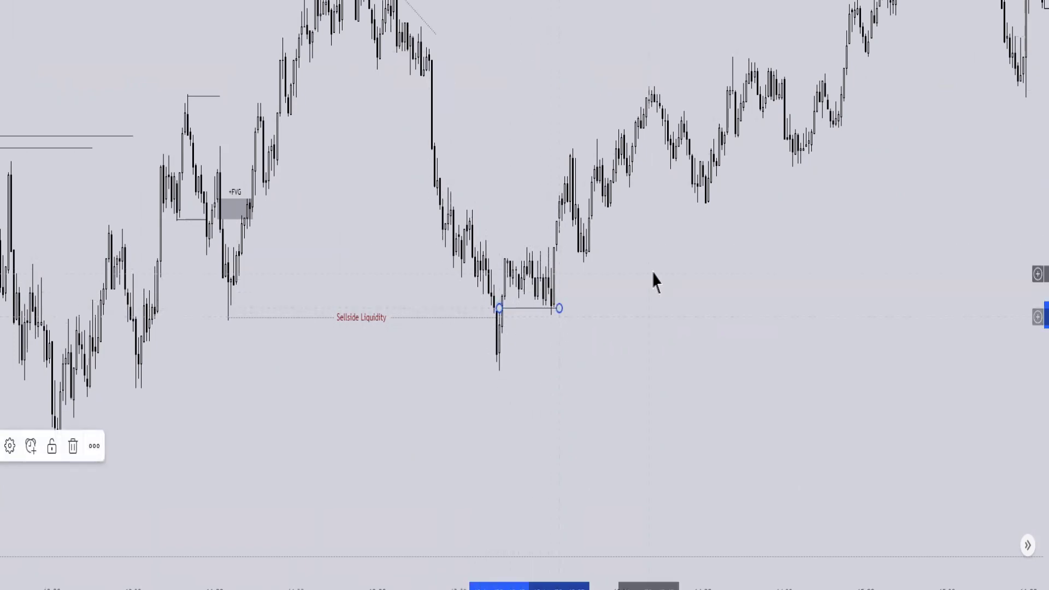
{"action": "key", "text": "Escape"}
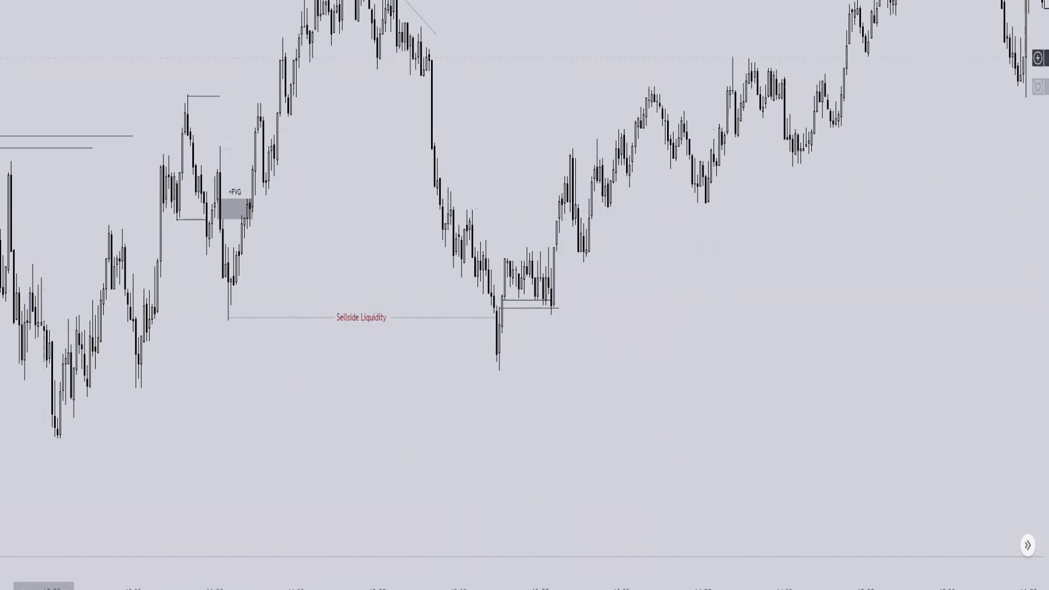
Draw a freehand arrow pointing down toward the swing high before the +FVG rectangle.
{"action": "left_click", "coordinate": [17, 0]}
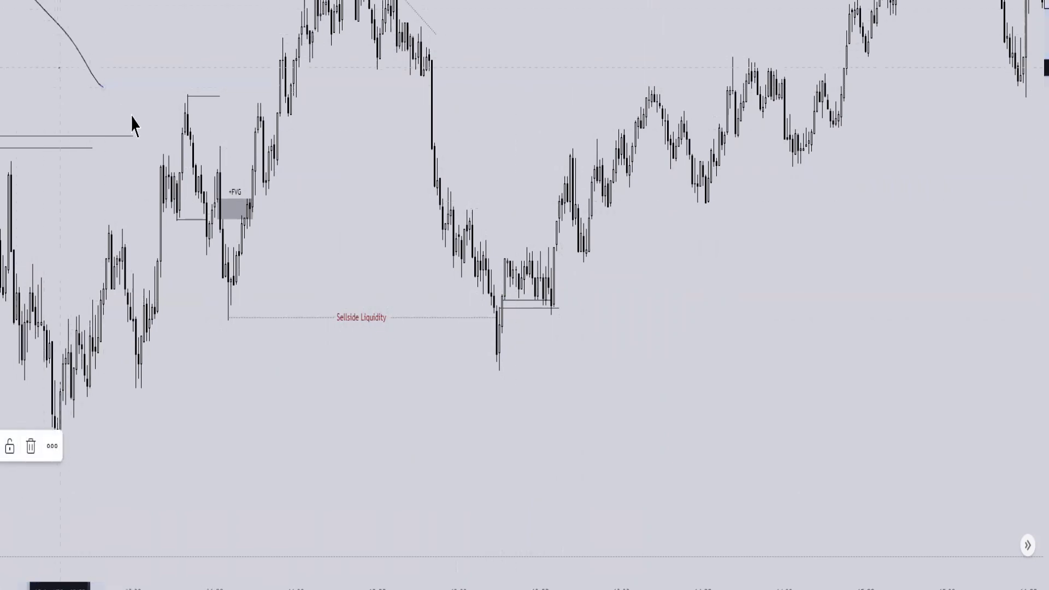
{"action": "left_click_drag", "start_coordinate": [130, 109], "coordinate": [101, 41]}
{"action": "left_click_drag", "start_coordinate": [129, 109], "coordinate": [60, 68]}
Draw a second arrow toward the rebound and a large circle around the whole price swing freehand, and undo both.
{"action": "mouse_move", "coordinate": [768, 426]}
{"action": "left_mouse_down"}
{"action": "mouse_move", "coordinate": [684, 341]}
{"action": "mouse_move", "coordinate": [659, 295]}
{"action": "left_mouse_up"}
{"action": "left_click_drag", "start_coordinate": [713, 330], "coordinate": [662, 299]}
{"action": "left_click_drag", "start_coordinate": [663, 64], "coordinate": [634, 0]}
{"action": "mouse_move", "coordinate": [189, 0]}
{"action": "left_mouse_down"}
{"action": "mouse_move", "coordinate": [105, 398]}
{"action": "mouse_move", "coordinate": [358, 582]}
{"action": "left_mouse_up"}
{"action": "left_click_drag", "start_coordinate": [669, 581], "coordinate": [662, 38]}
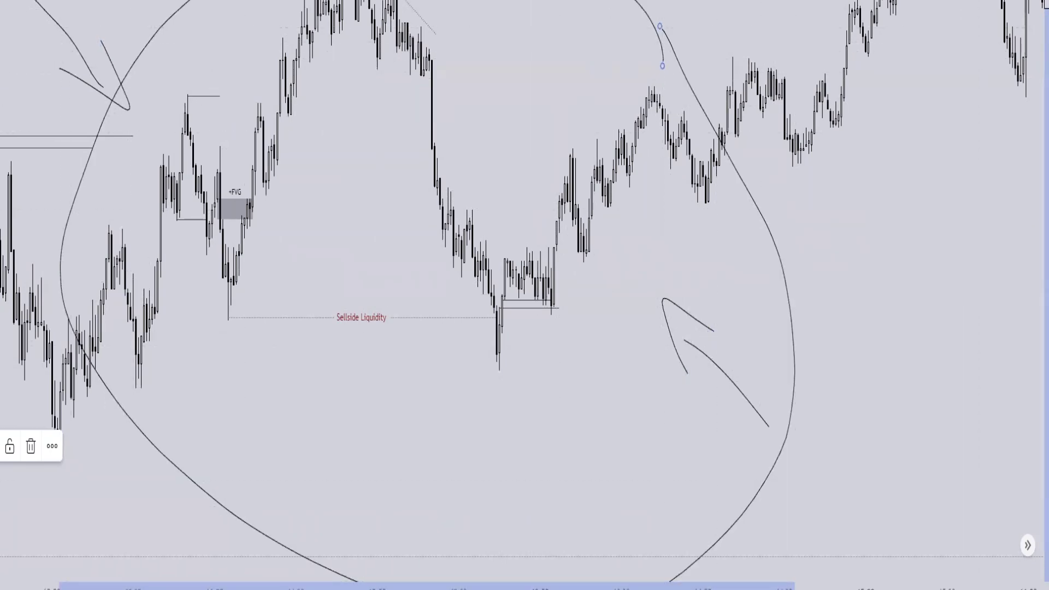
{"action": "key", "text": "ctrl+z"}
{"action": "key", "text": "ctrl+z"}
{"action": "key", "text": "ctrl+z"}
{"action": "key", "text": "ctrl+z"}
{"action": "key", "text": "ctrl+z"}
{"action": "key", "text": "ctrl+z"}
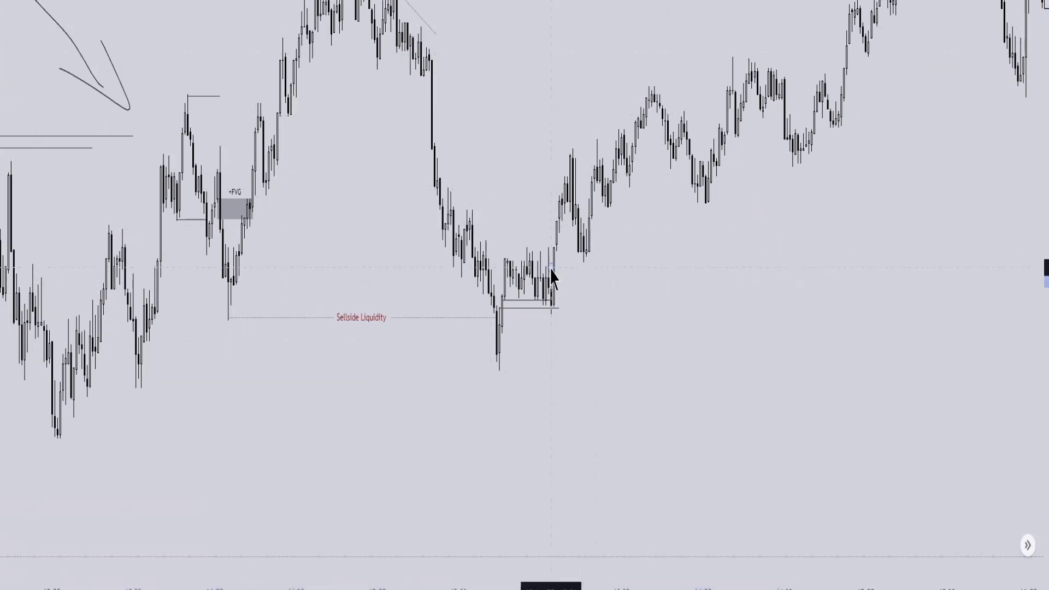
Draw two short horizontal lines marking the price gap in the sharp rally out of the consolidation above the low.
{"action": "left_click", "coordinate": [618, 268]}
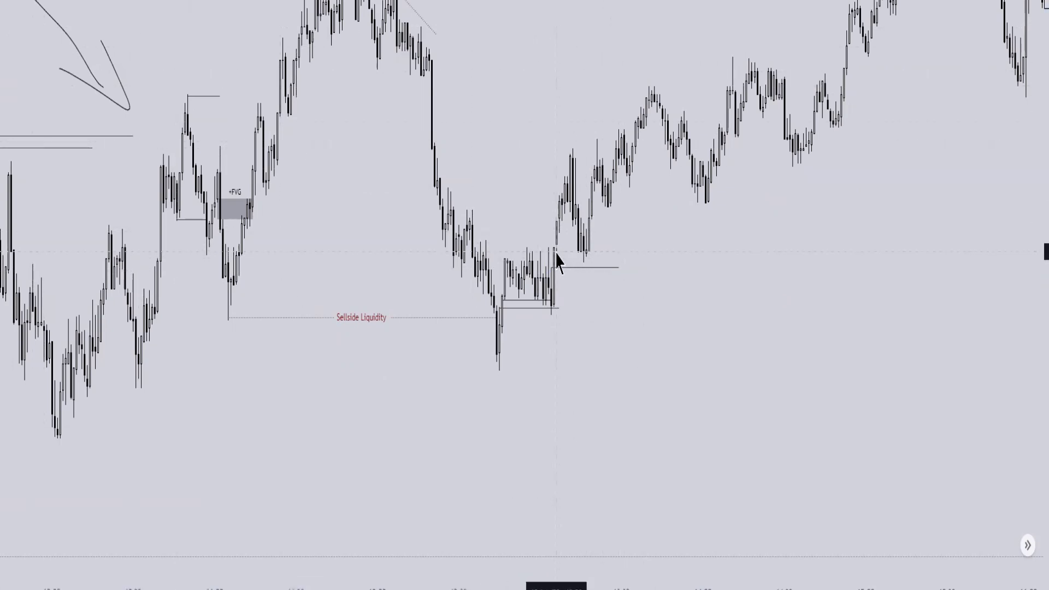
{"action": "left_click", "coordinate": [604, 252]}
{"action": "left_click", "coordinate": [502, 235]}
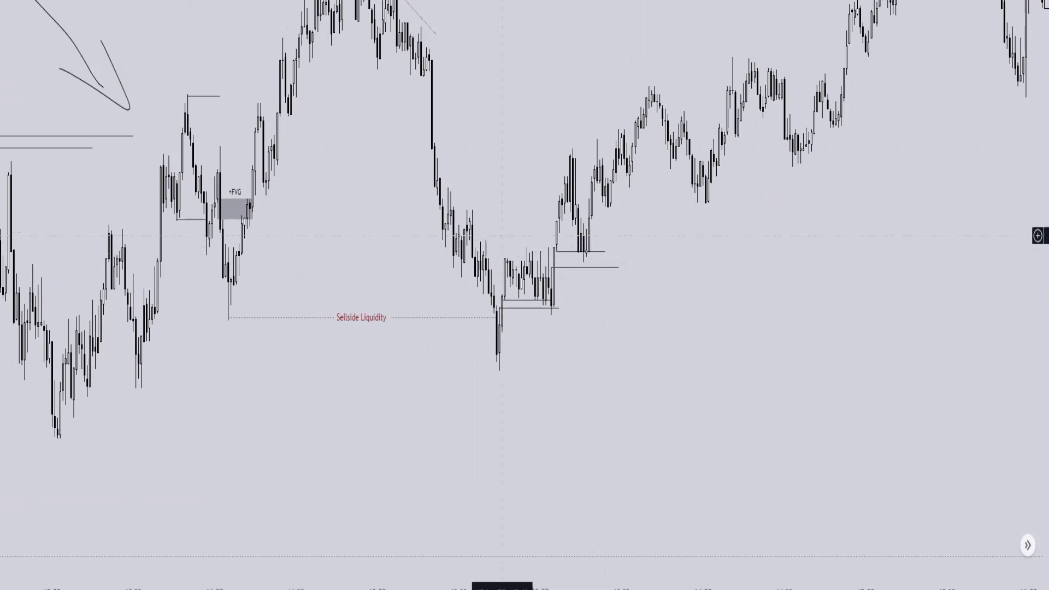
Place a long position at the rally gap with a 3.2-point stop, and raise its target toward the next swing high.
{"action": "left_click", "coordinate": [581, 258]}
{"action": "left_click_drag", "start_coordinate": [581, 375], "coordinate": [581, 317]}
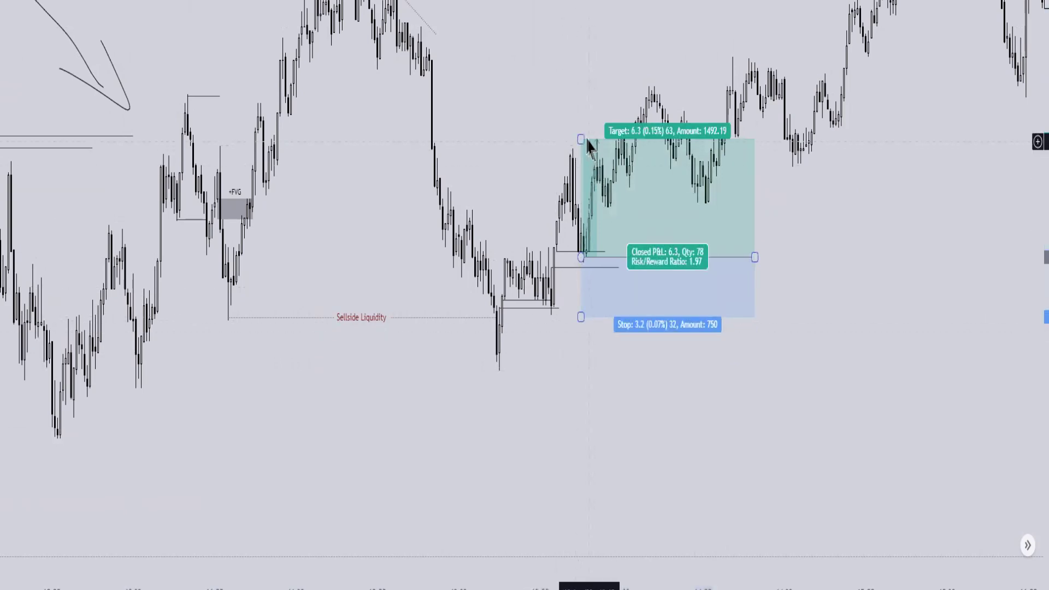
{"action": "left_click_drag", "start_coordinate": [581, 139], "coordinate": [581, 107]}
{"action": "left_click", "coordinate": [509, 89]}
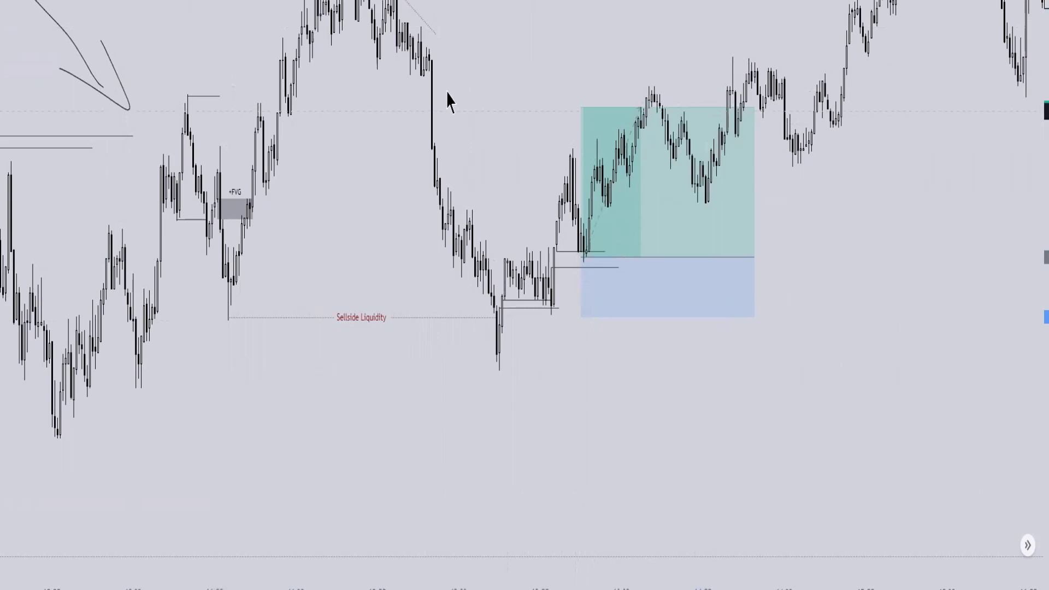
Draw a rectangle over the sharp drop's price gap, extend it past the long position, and label it VOID inside the box.
{"action": "left_click", "coordinate": [430, 72]}
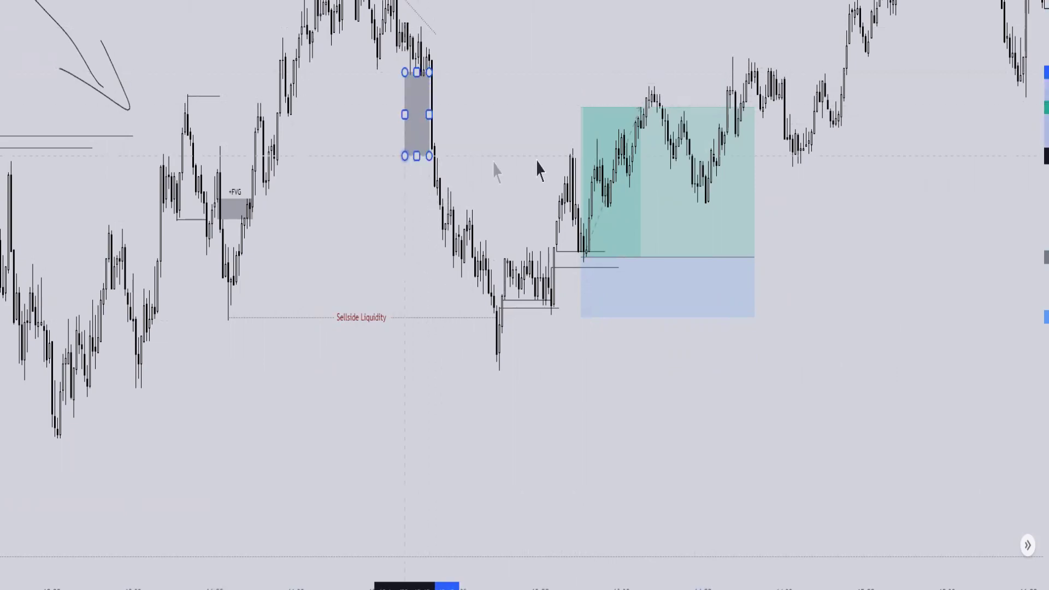
{"action": "left_click", "coordinate": [782, 145]}
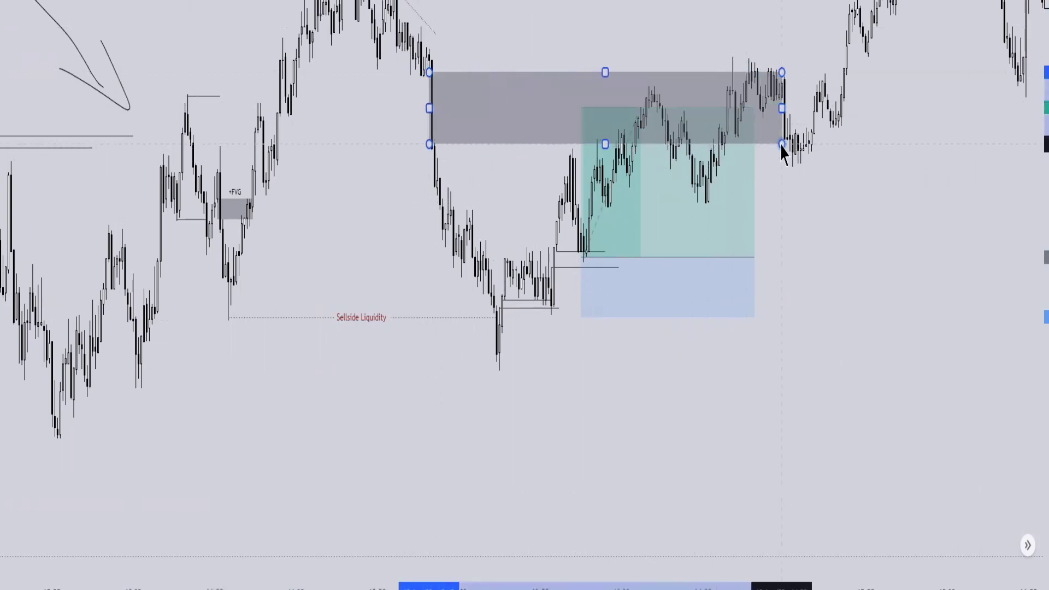
{"action": "left_click", "coordinate": [31, 445]}
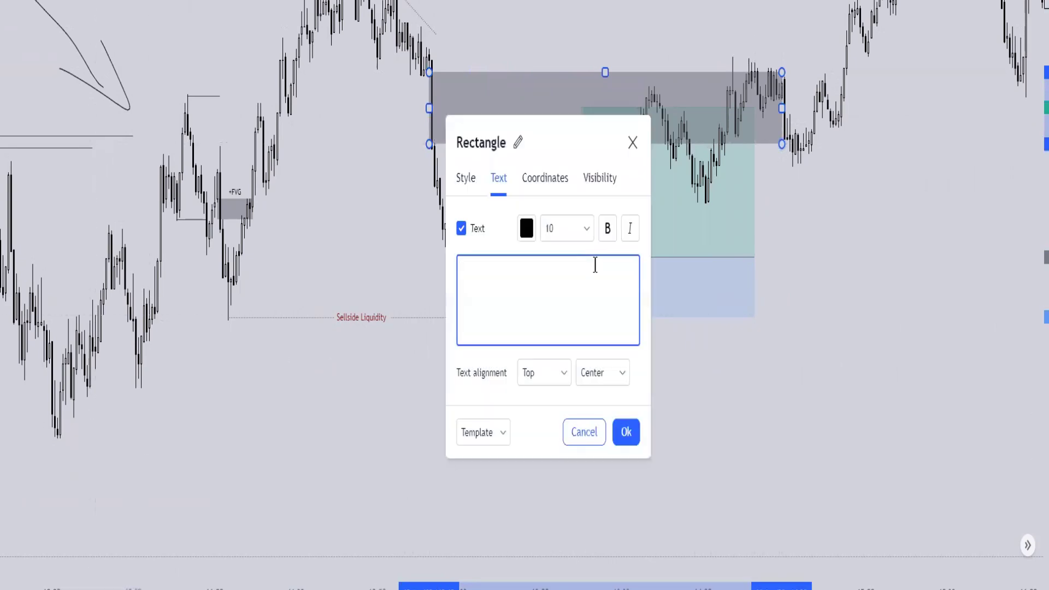
{"action": "left_click", "coordinate": [537, 371]}
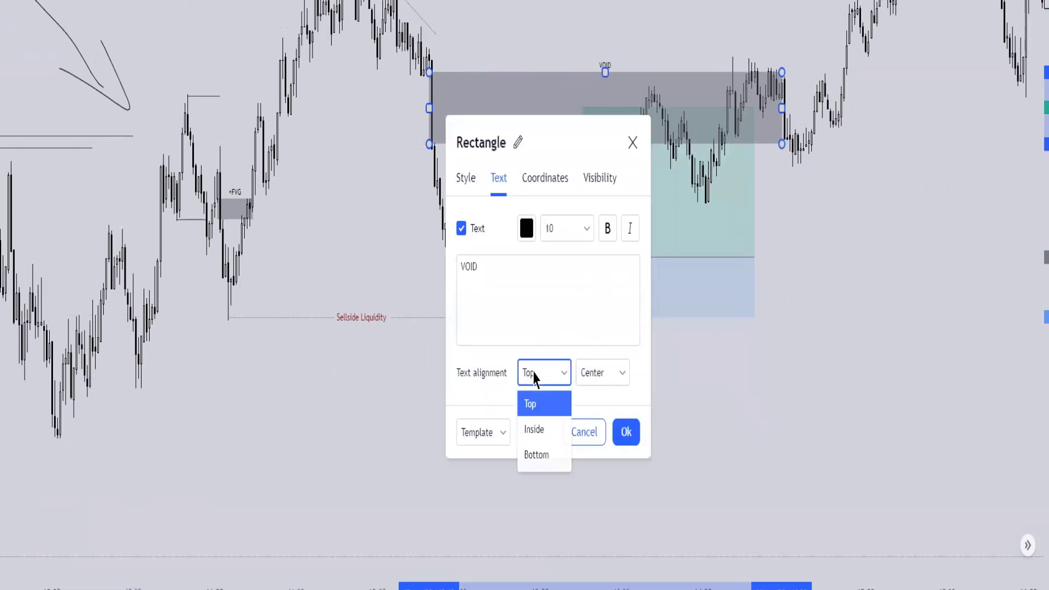
{"action": "left_click", "coordinate": [534, 428]}
Set the VOID label to size 20 in red and hide the rectangle's fill.
{"action": "left_click", "coordinate": [549, 238]}
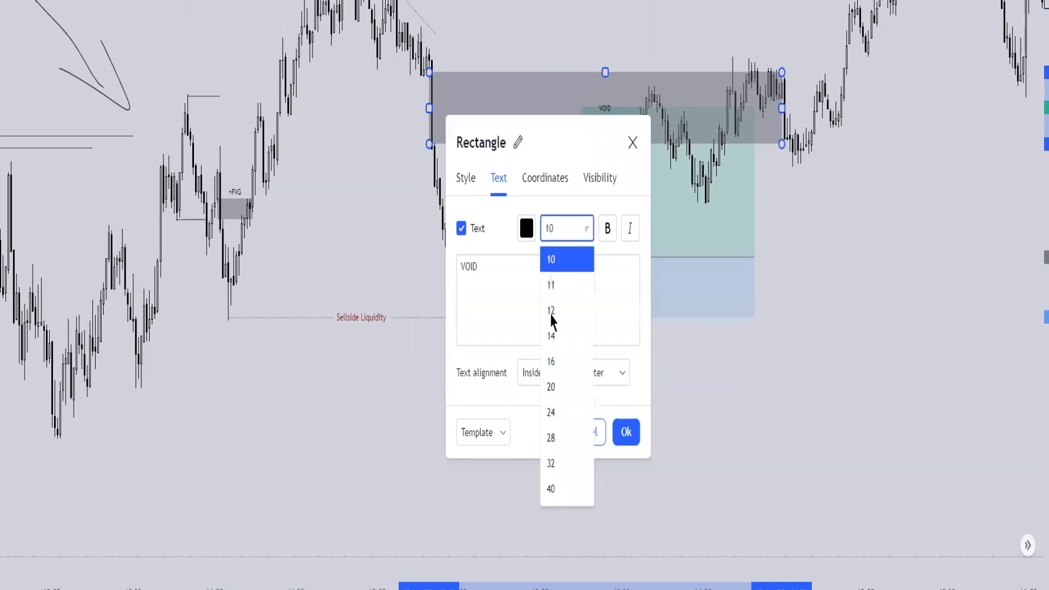
{"action": "left_click", "coordinate": [550, 385]}
{"action": "left_click", "coordinate": [538, 312]}
{"action": "left_click", "coordinate": [527, 232]}
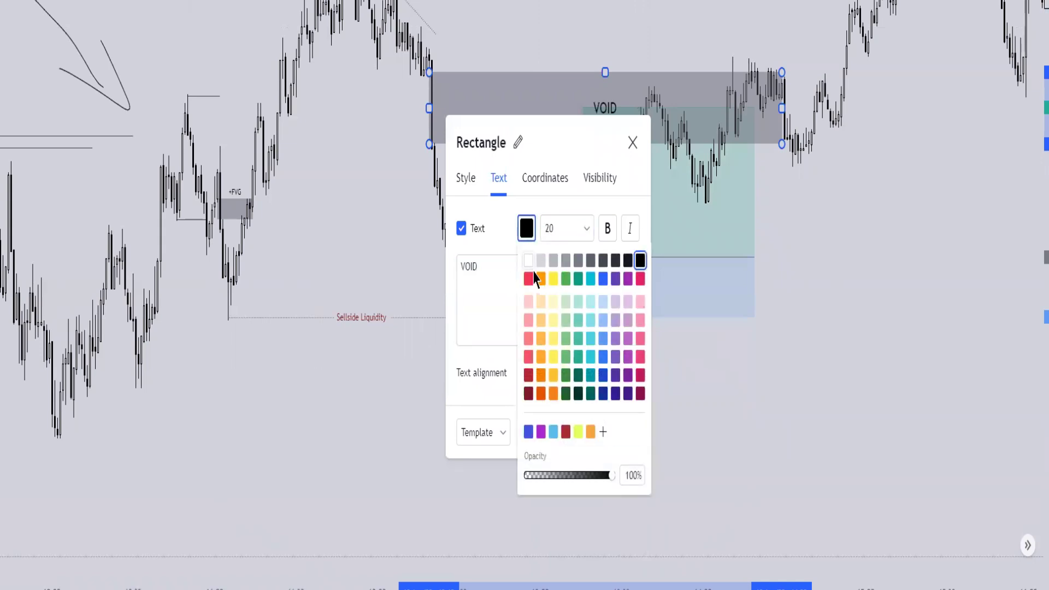
{"action": "left_click", "coordinate": [529, 279]}
{"action": "left_click", "coordinate": [507, 207]}
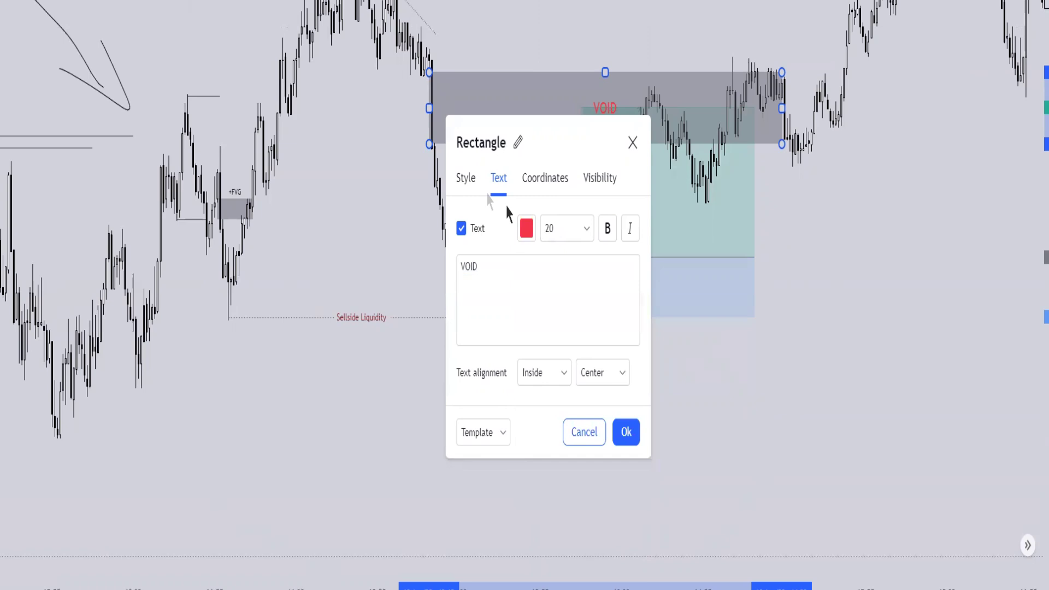
{"action": "left_click", "coordinate": [468, 179]}
{"action": "left_click", "coordinate": [498, 188]}
{"action": "left_click", "coordinate": [468, 178]}
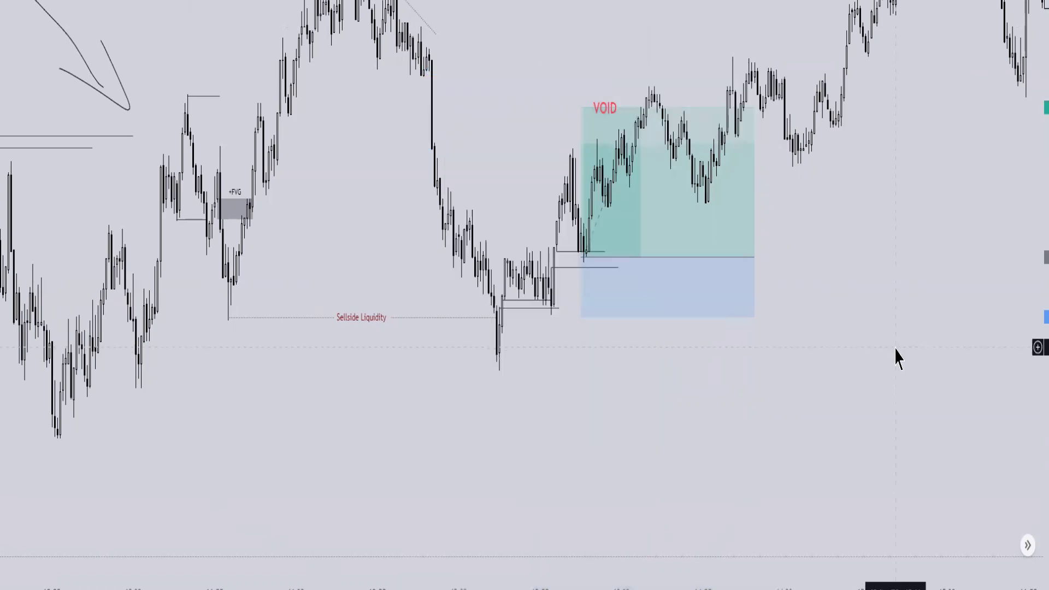
Raise the long position's target above the visible swing highs for a risk/reward ratio of about 5.22.
{"action": "left_click", "coordinate": [579, 106]}
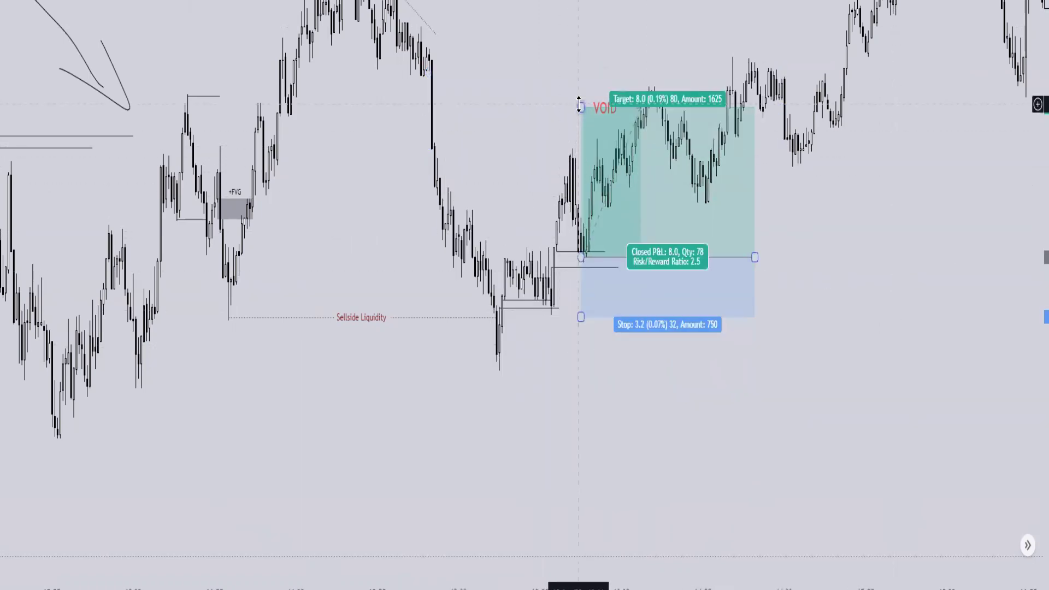
{"action": "left_click_drag", "start_coordinate": [579, 106], "coordinate": [580, 0]}
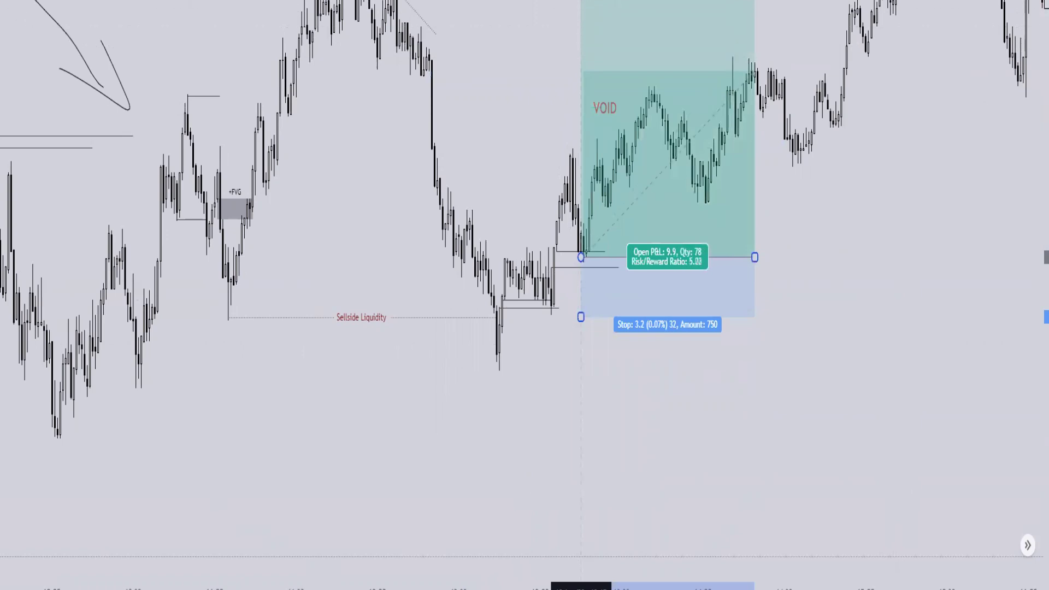
{"action": "left_click", "coordinate": [525, 118]}
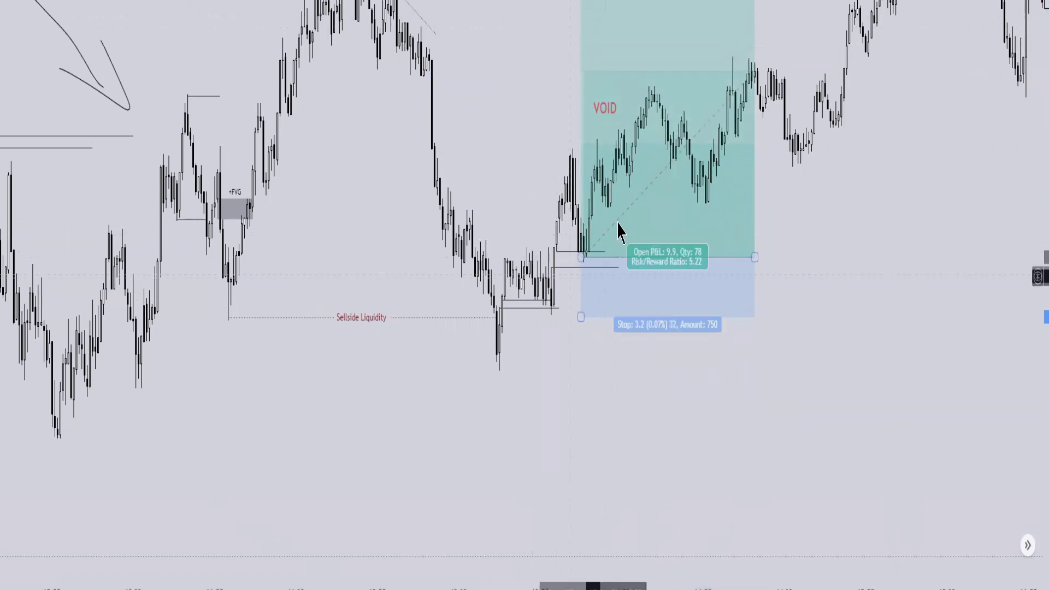
Draw freehand circles around the +FVG swing, its key lows and the long entry, plus strokes tracing the drop and rally.
{"action": "scroll", "coordinate": [594, 240], "scroll_direction": "down", "scroll_amount": 2}
{"action": "scroll", "coordinate": [588, 210], "scroll_direction": "up", "scroll_amount": 1}
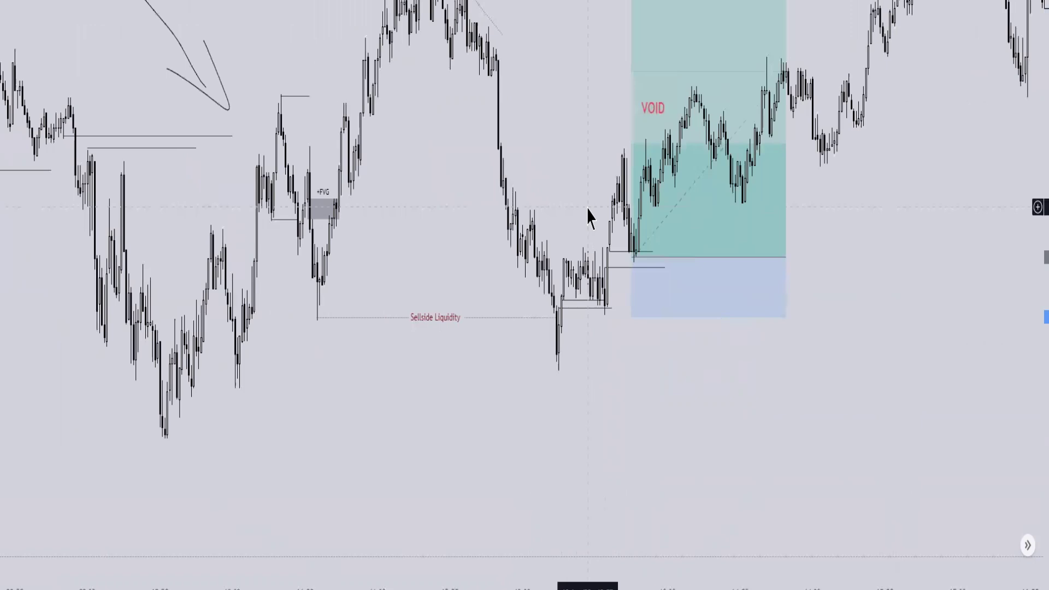
{"action": "left_click", "coordinate": [1, 41]}
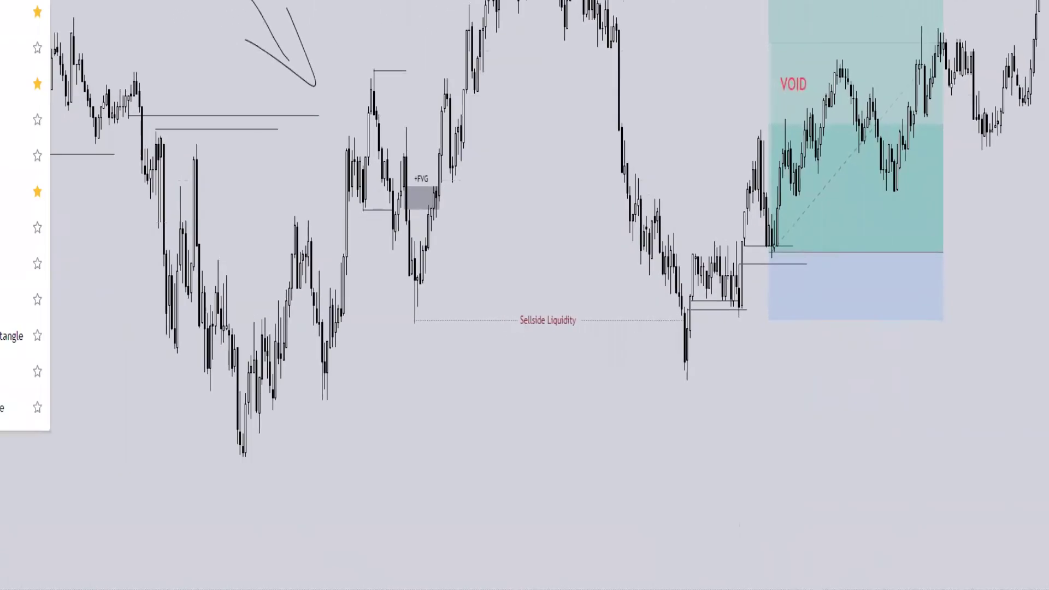
{"action": "left_click", "coordinate": [1, 12]}
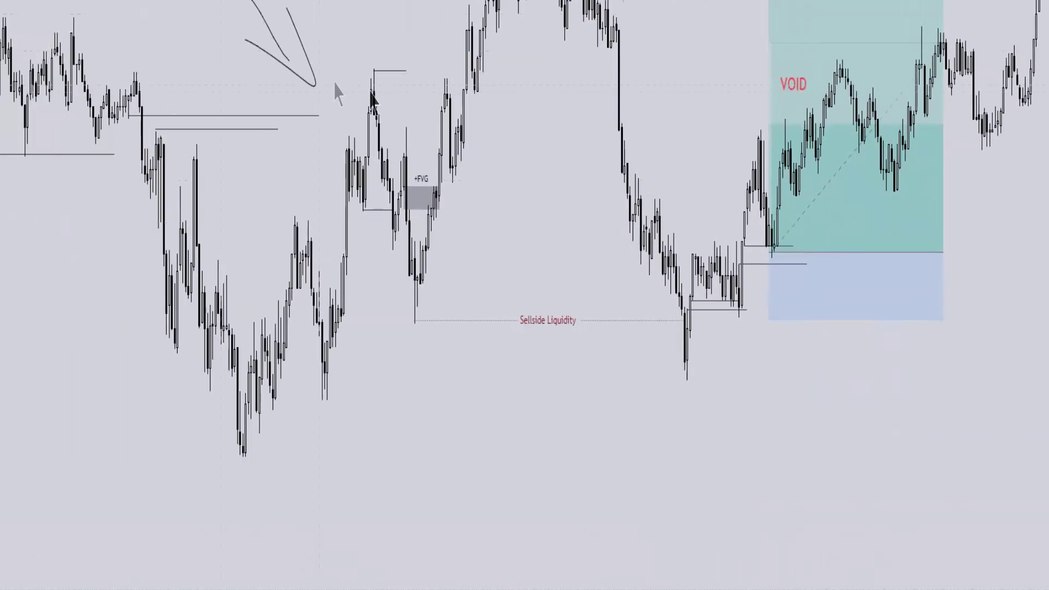
{"action": "left_click_drag", "start_coordinate": [450, 89], "coordinate": [377, 36]}
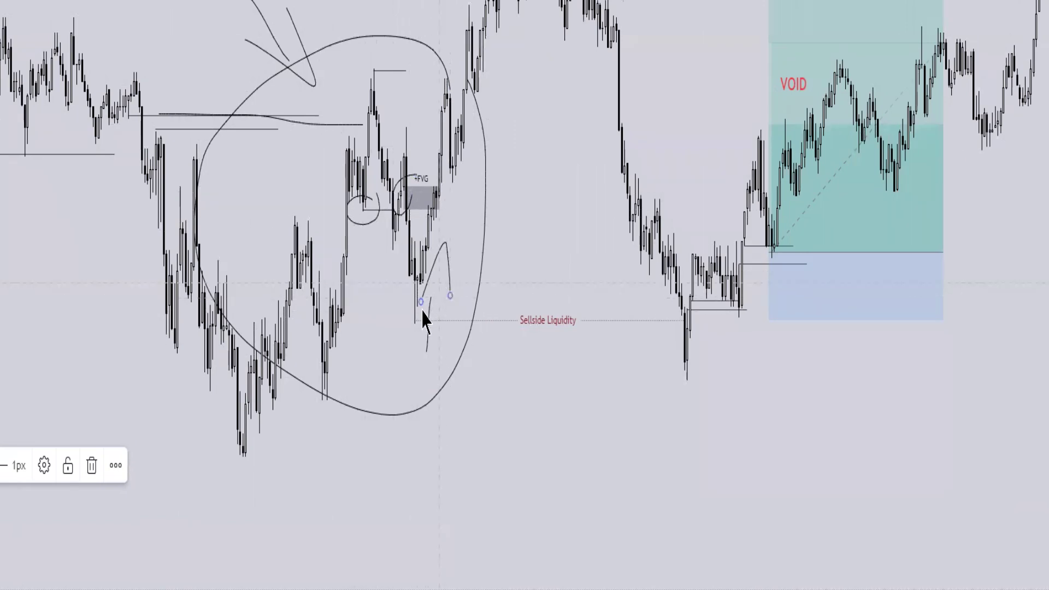
{"action": "left_click_drag", "start_coordinate": [509, 136], "coordinate": [542, 176]}
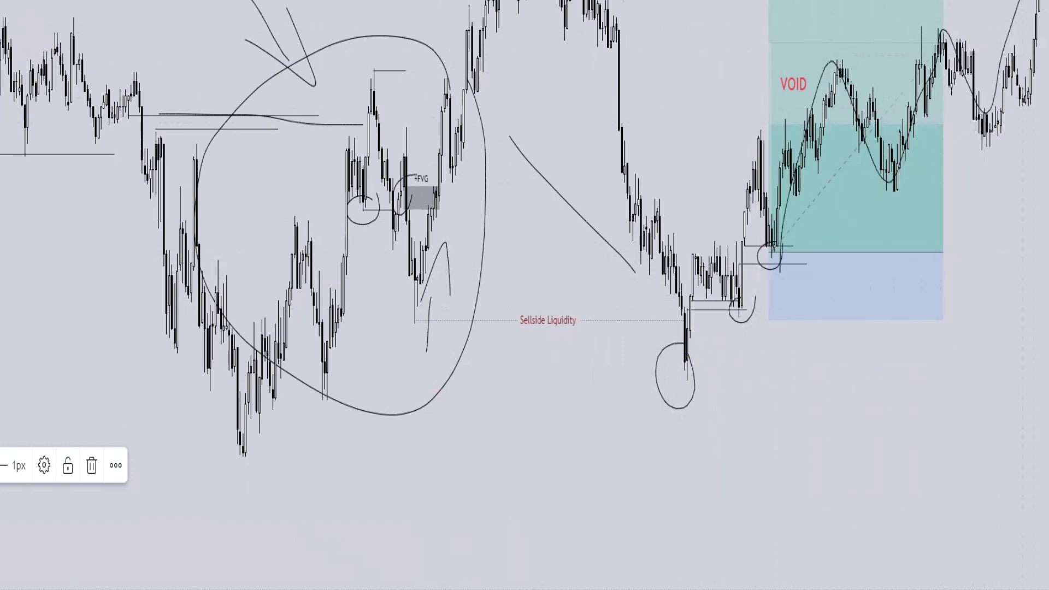
Undo the freehand marks, the raised targets, the VOID rectangle and the stop adjustment of the long position.
{"action": "key", "text": "ctrl+z"}
{"action": "key", "text": "ctrl+z"}
{"action": "key", "text": "ctrl+z"}
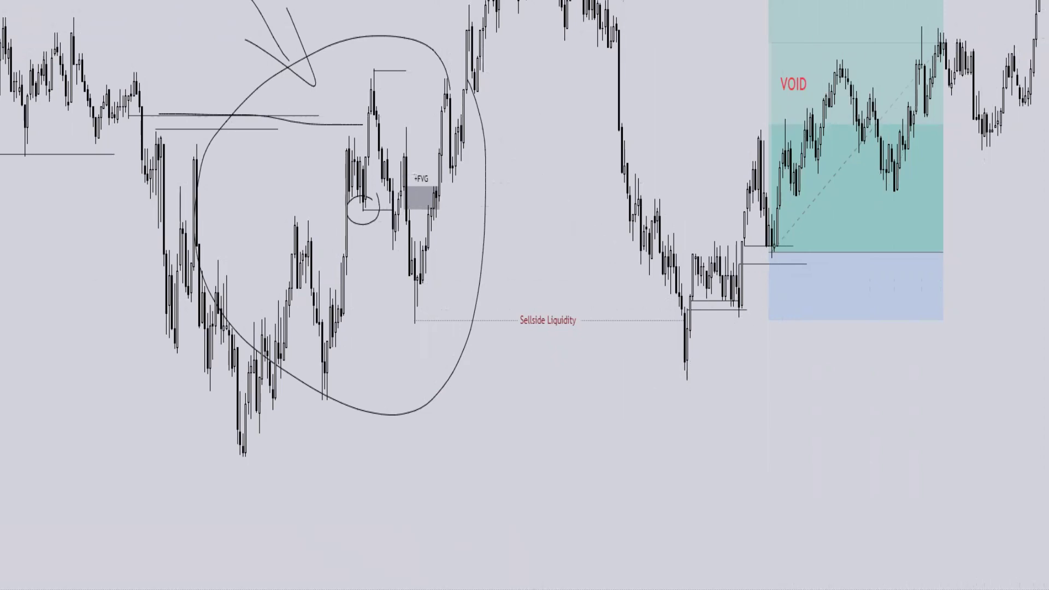
{"action": "key", "text": "ctrl+z"}
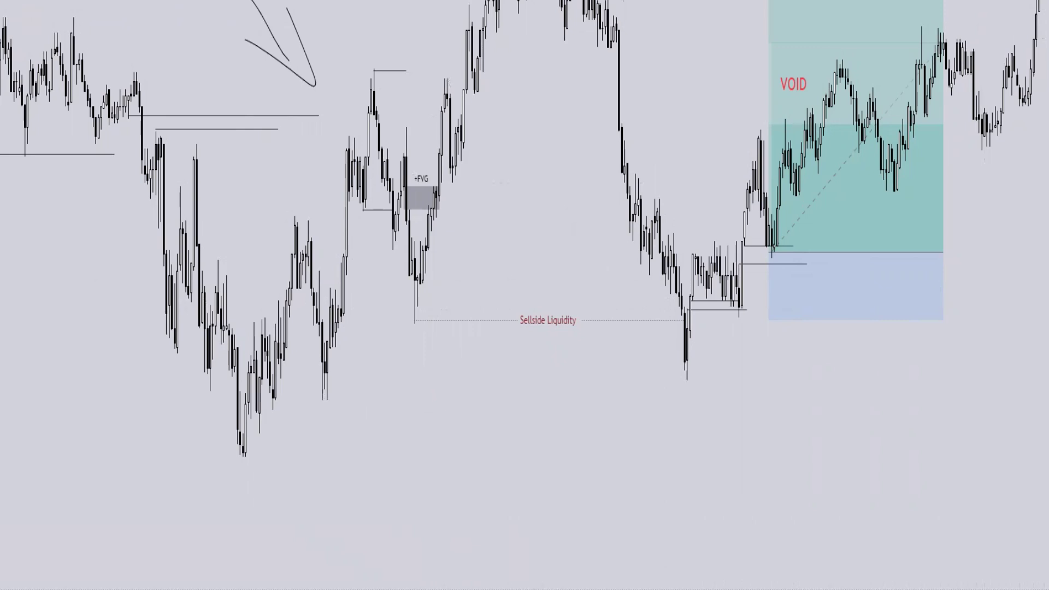
{"action": "key", "text": "ctrl+z"}
{"action": "key", "text": "ctrl+z"}
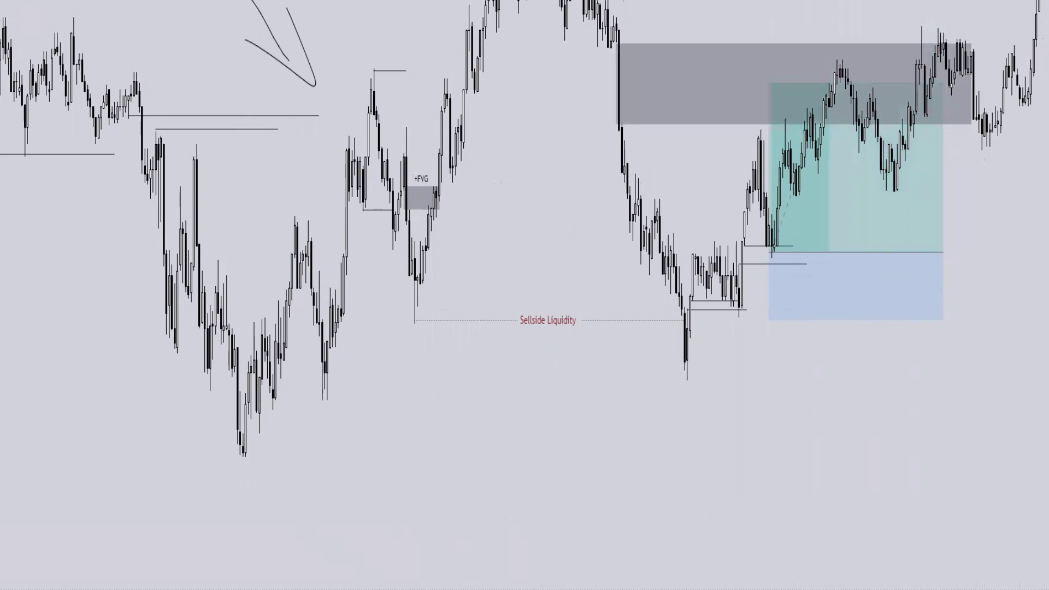
{"action": "key", "text": "ctrl+z"}
{"action": "key", "text": "ctrl+z"}
{"action": "key", "text": "ctrl+z"}
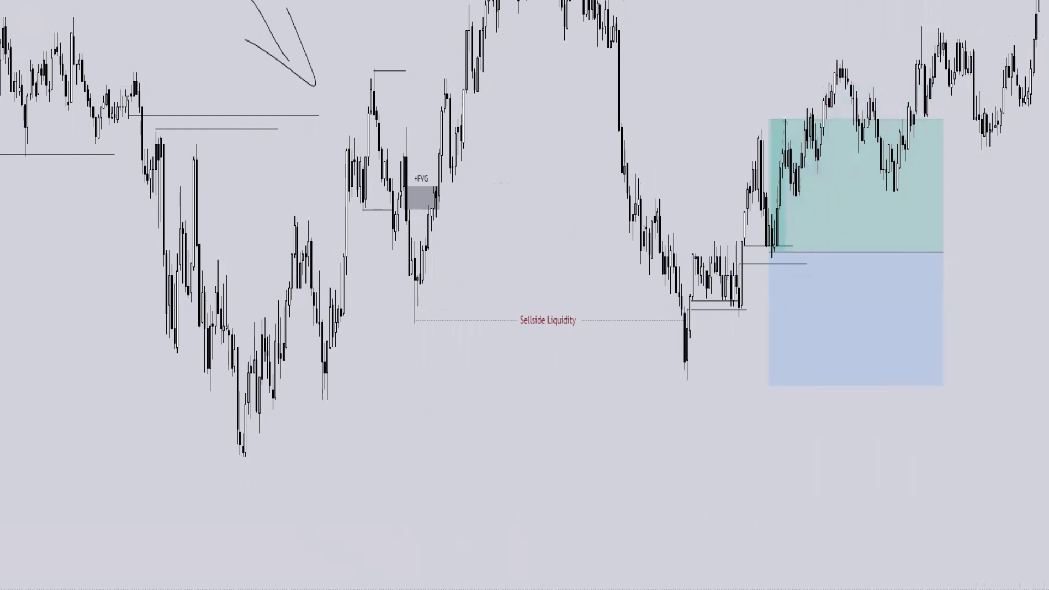
Restore the long position's 3.2-point stop and raise its target to about 16.8 points above the entry.
{"action": "key", "text": "ctrl+y"}
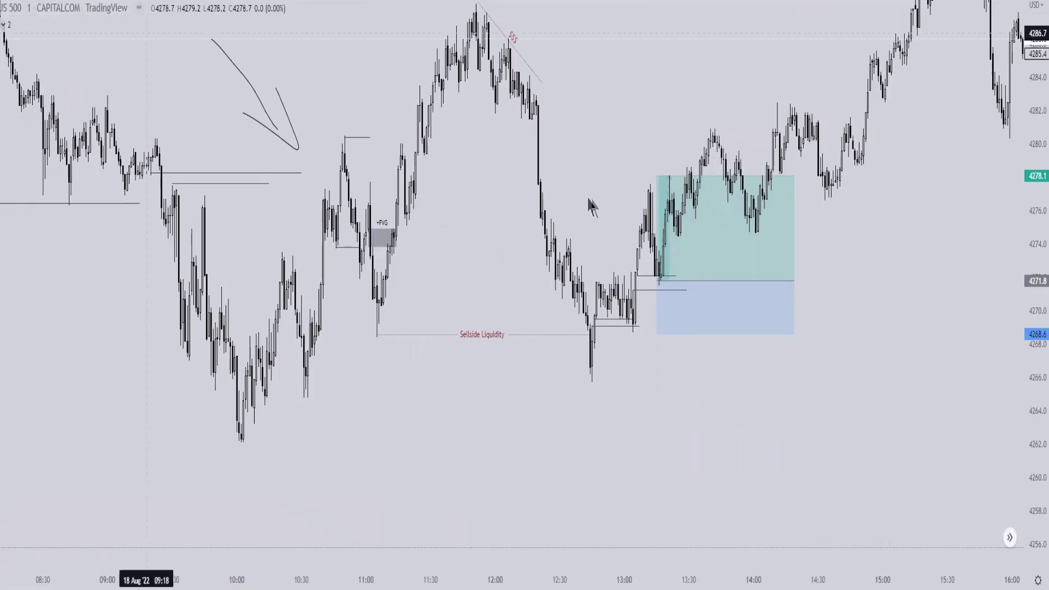
{"action": "left_click_drag", "start_coordinate": [663, 177], "coordinate": [640, 2]}
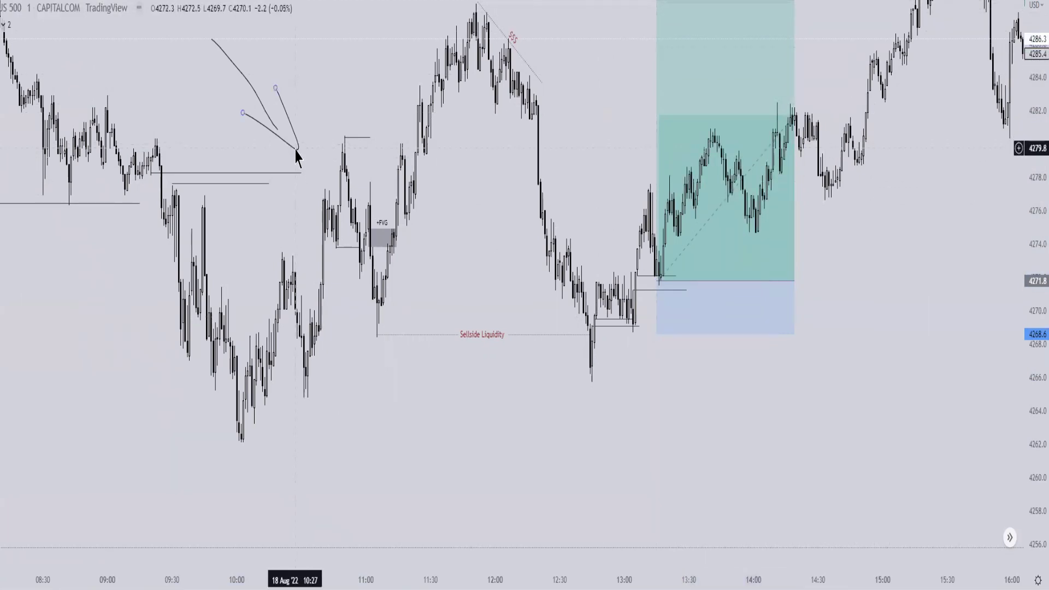
Delete the freehand arrow's head and shaft above the swing before the +FVG rectangle.
{"action": "left_click", "coordinate": [296, 155]}
{"action": "key", "text": "Delete"}
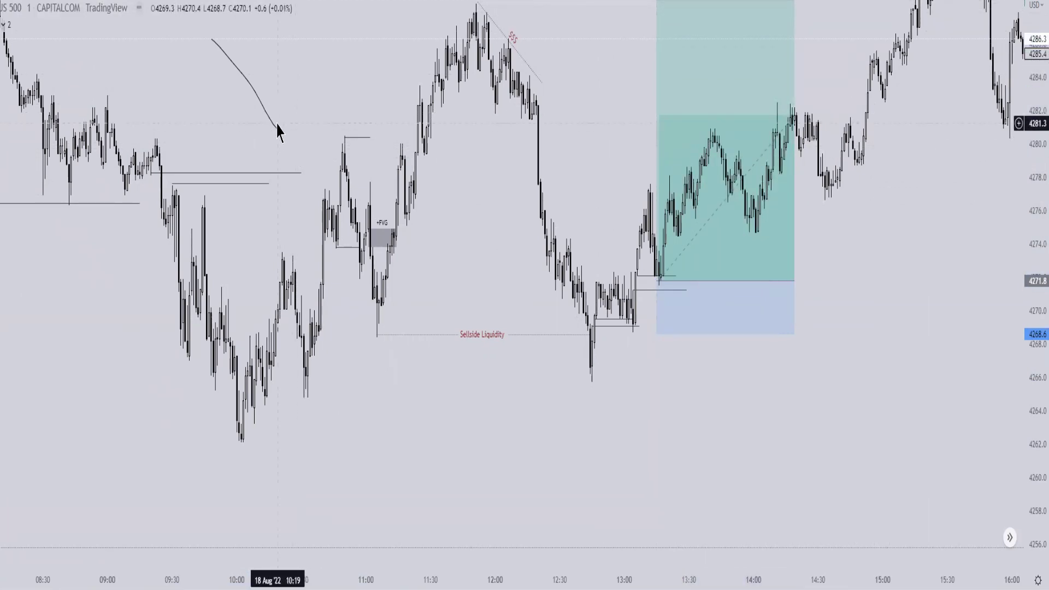
{"action": "left_click", "coordinate": [276, 131]}
{"action": "key", "text": "Delete"}
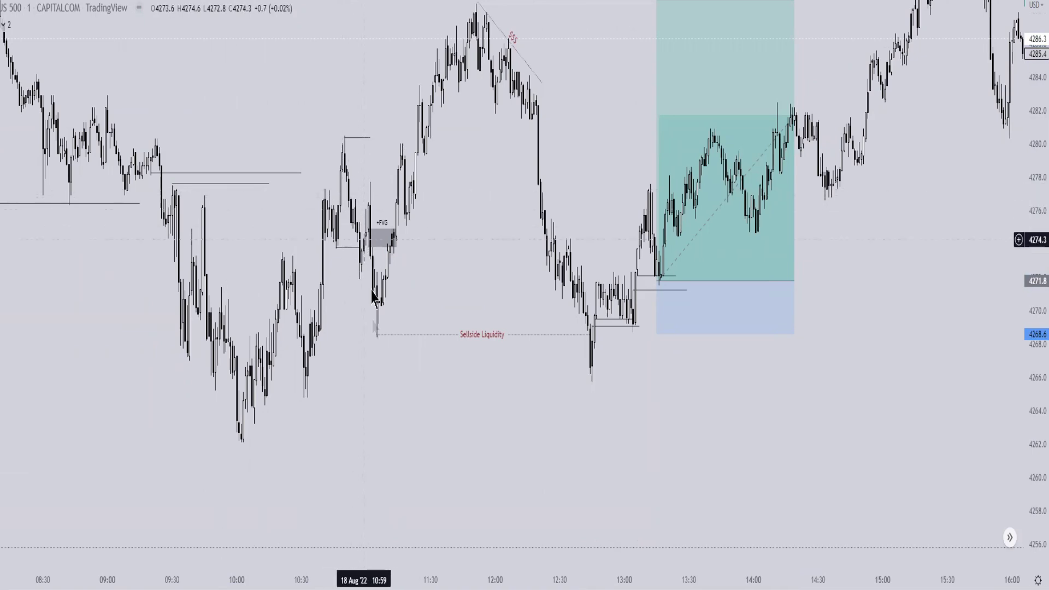
Examine the setup from the Sellside Liquidity low through the long position to the price highs that follow it.
{"action": "left_click", "coordinate": [376, 335]}
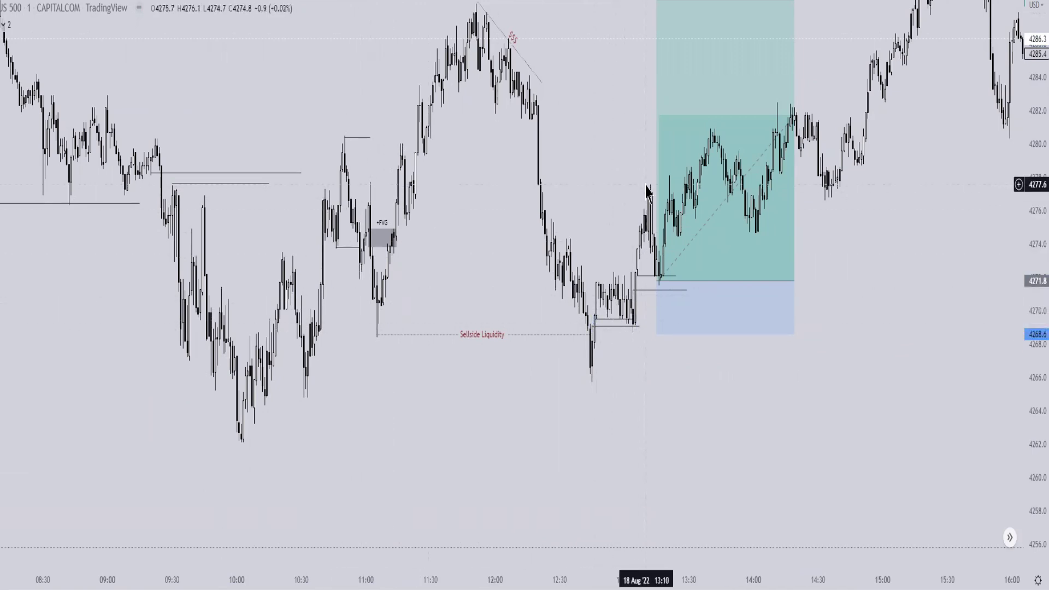
{"action": "left_click", "coordinate": [658, 285]}
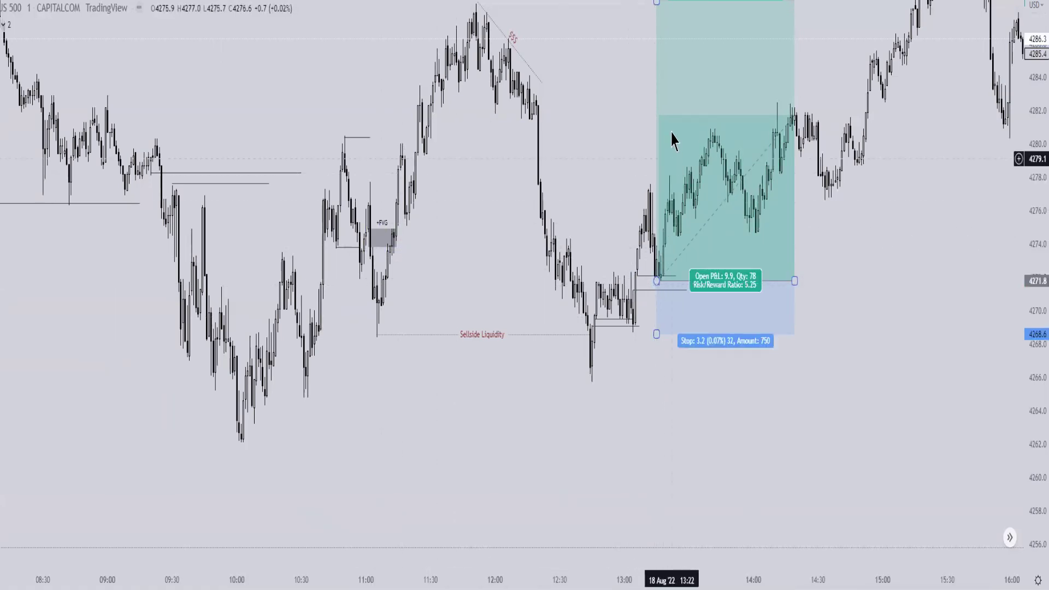
{"action": "scroll", "coordinate": [710, 168], "scroll_direction": "down", "scroll_amount": 4}
{"action": "left_click_drag", "start_coordinate": [782, 423], "coordinate": [671, 432]}
{"action": "scroll", "coordinate": [834, 423], "scroll_direction": "up", "scroll_amount": 2}
{"action": "scroll", "coordinate": [837, 420], "scroll_direction": "down", "scroll_amount": 3}
{"action": "scroll", "coordinate": [850, 409], "scroll_direction": "up", "scroll_amount": 3}
{"action": "double_click", "coordinate": [1028, 333]}
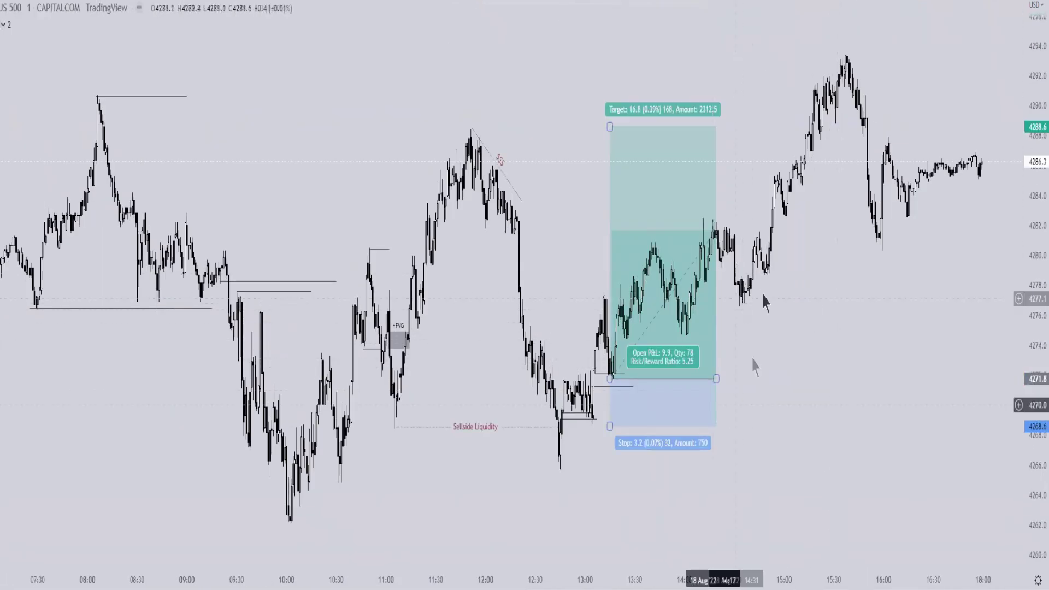
Switch the US 500 chart to the 16-minute timeframe and examine the liquidity levels, gap rectangle and long position.
{"action": "left_click", "coordinate": [650, 167]}
{"action": "left_click", "coordinate": [600, 133]}
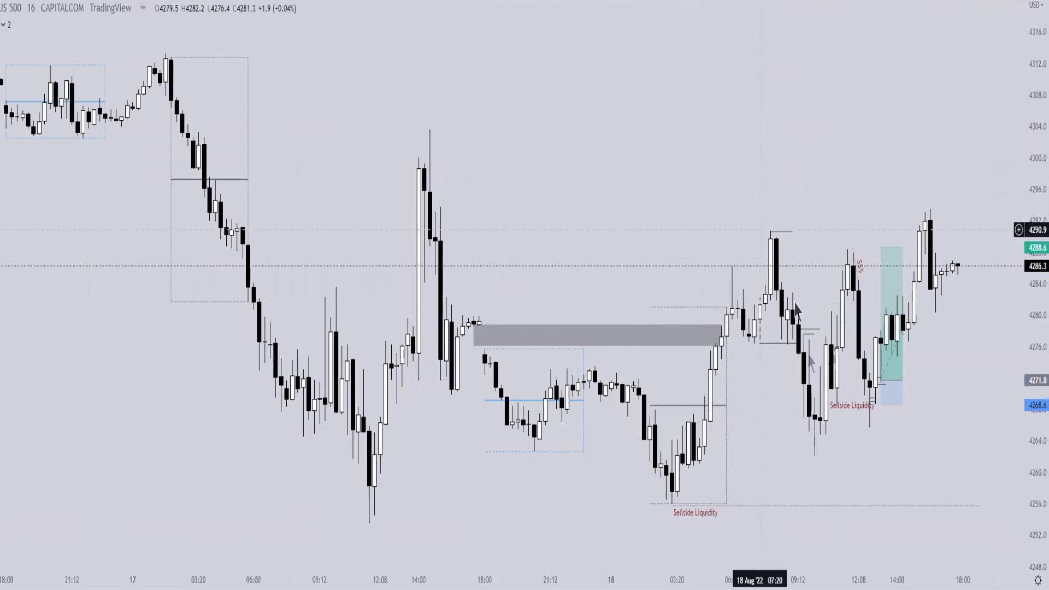
{"action": "scroll", "coordinate": [764, 169], "scroll_direction": "up", "scroll_amount": 4}
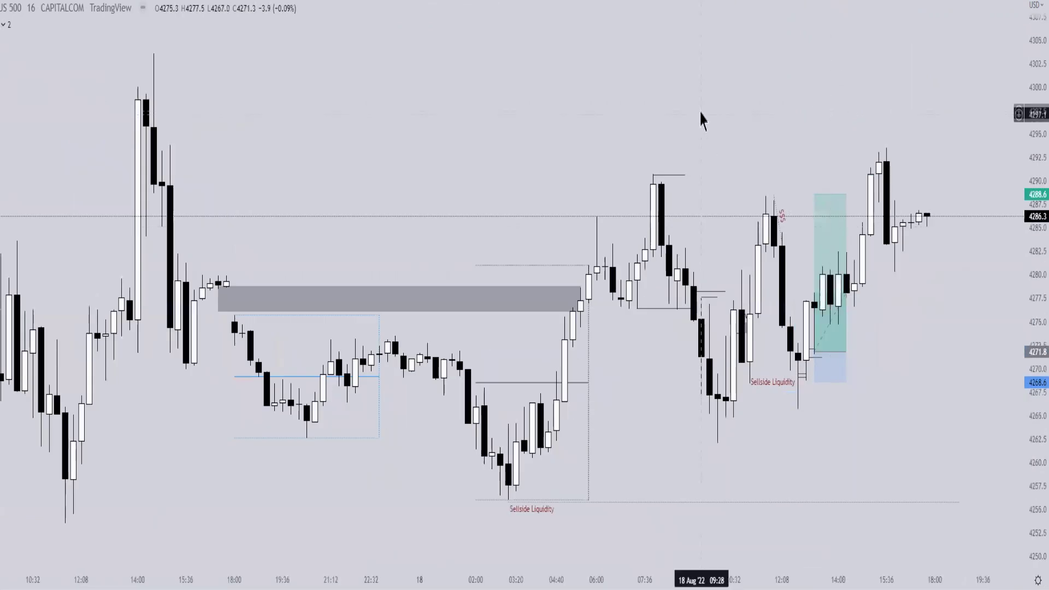
{"action": "left_click_drag", "start_coordinate": [700, 112], "coordinate": [656, 125]}
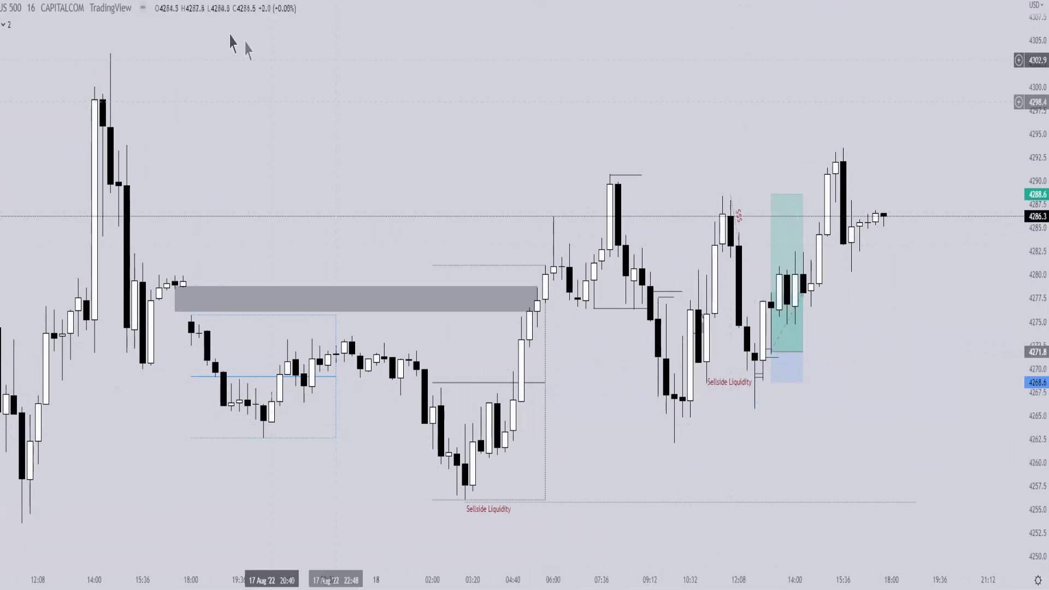
Switch the chart to the 15-minute timeframe to view the structure, and move down to the 5-minute timeframe.
{"action": "left_click", "coordinate": [121, 1]}
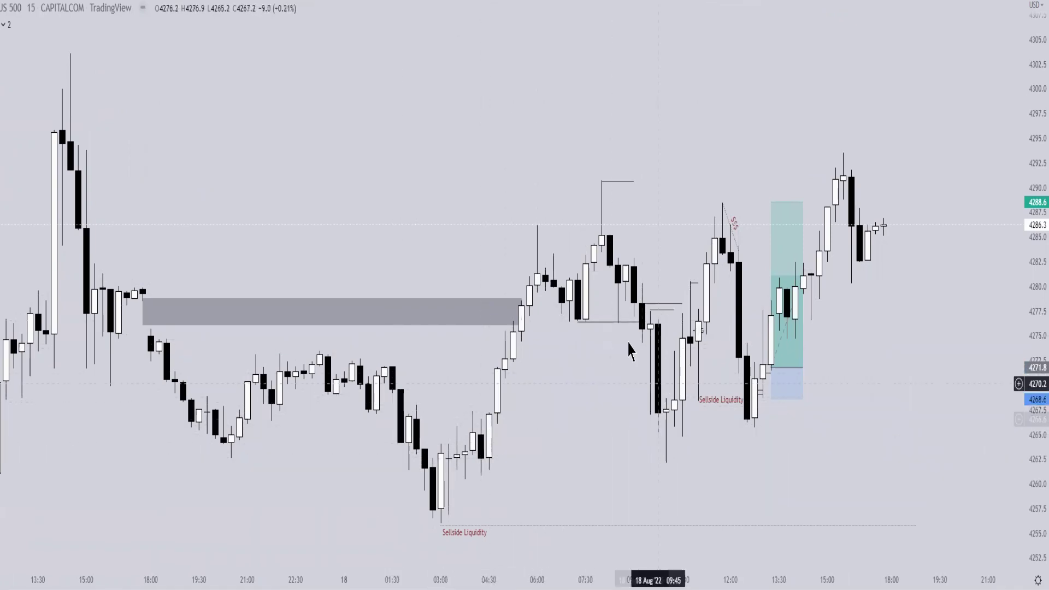
{"action": "type", "text": "5"}
{"action": "key", "text": "Return"}
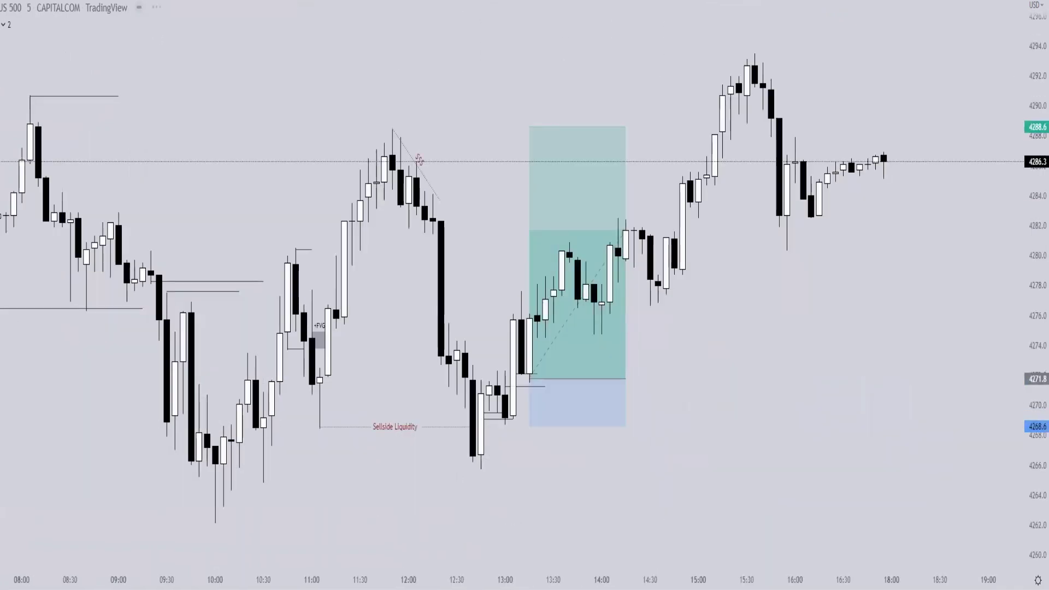
Examine the long position's entry and target on the 3-minute timeframe, and return the chart to the 1-minute timeframe.
{"action": "left_click", "coordinate": [87, 0]}
{"action": "left_click_drag", "start_coordinate": [698, 249], "coordinate": [890, 230]}
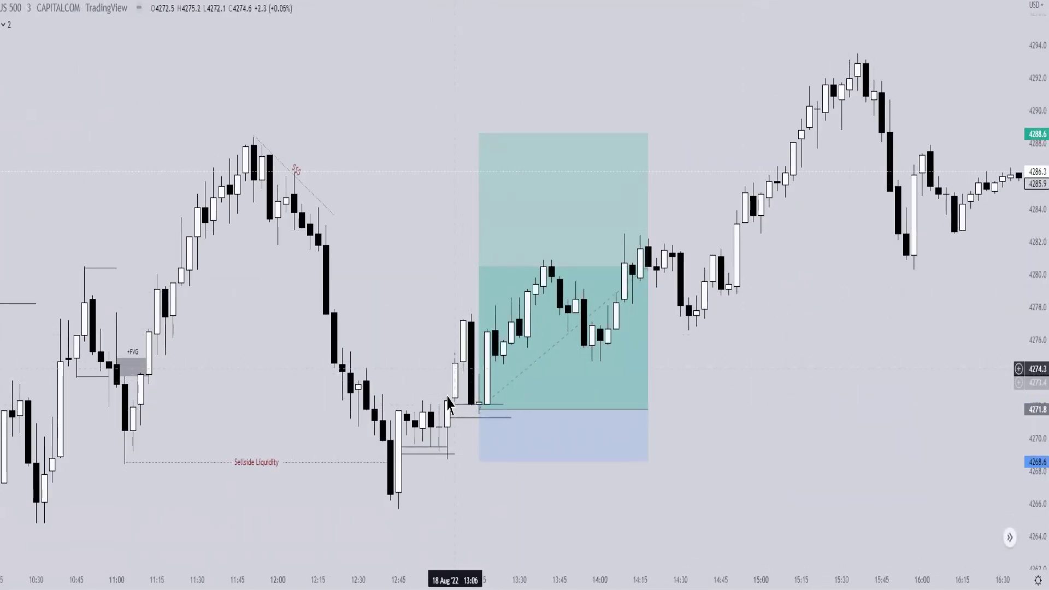
{"action": "left_click", "coordinate": [491, 374]}
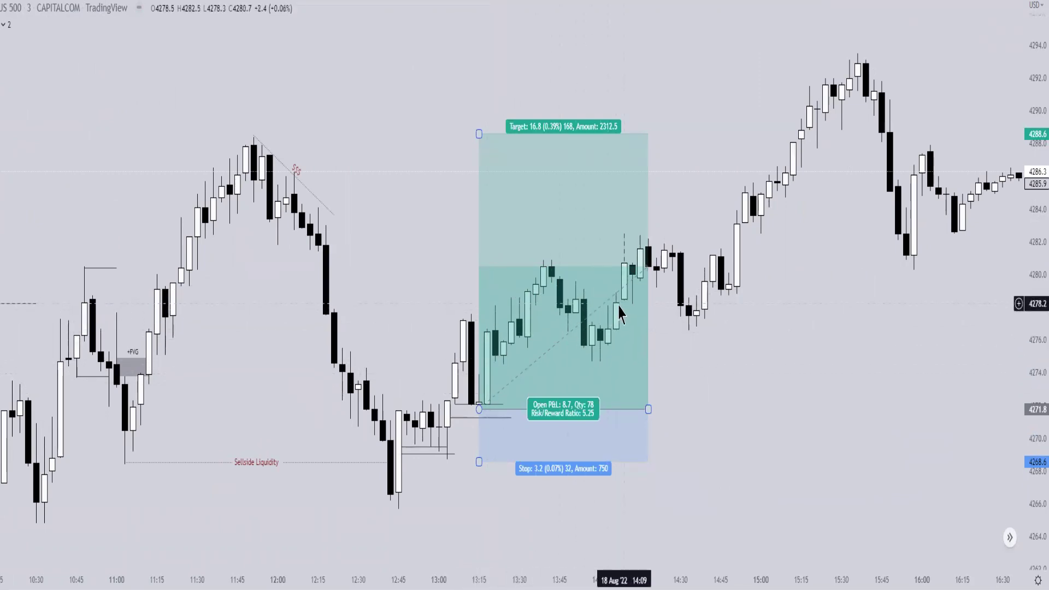
{"action": "left_click", "coordinate": [656, 284]}
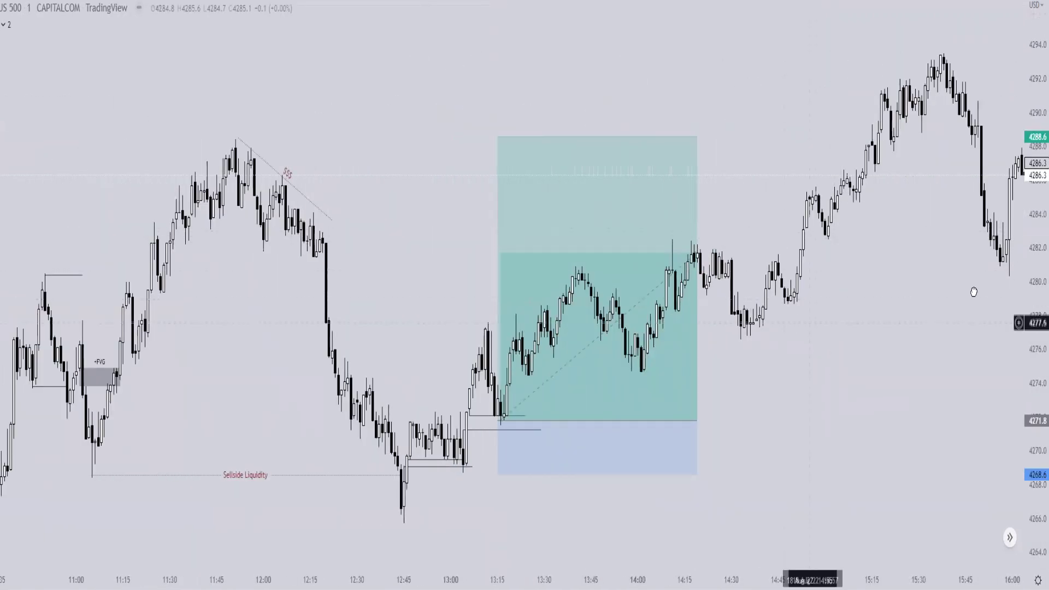
Circle the two horizontal levels near 10:00 with an arrow pointing at them, and circle the swing high near 10:50 with the Brush.
{"action": "left_click_drag", "start_coordinate": [974, 292], "coordinate": [978, 290]}
{"action": "scroll", "coordinate": [423, 391], "scroll_direction": "up", "scroll_amount": 3}
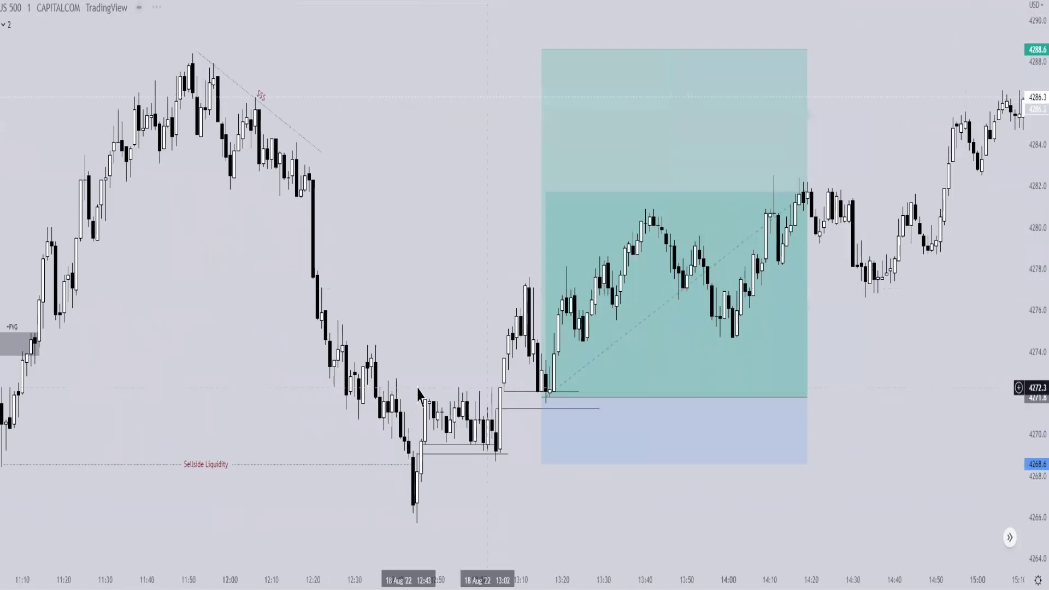
{"action": "scroll", "coordinate": [482, 389], "scroll_direction": "down", "scroll_amount": 4}
{"action": "scroll", "coordinate": [408, 342], "scroll_direction": "down", "scroll_amount": 2}
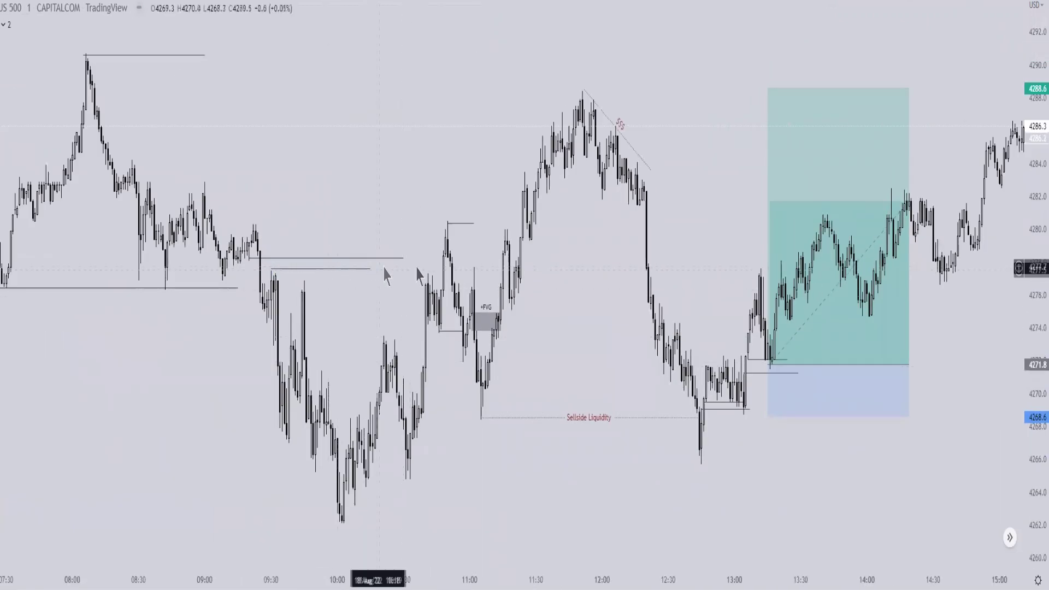
{"action": "scroll", "coordinate": [565, 301], "scroll_direction": "up", "scroll_amount": 2}
{"action": "scroll", "coordinate": [511, 254], "scroll_direction": "down", "scroll_amount": 2}
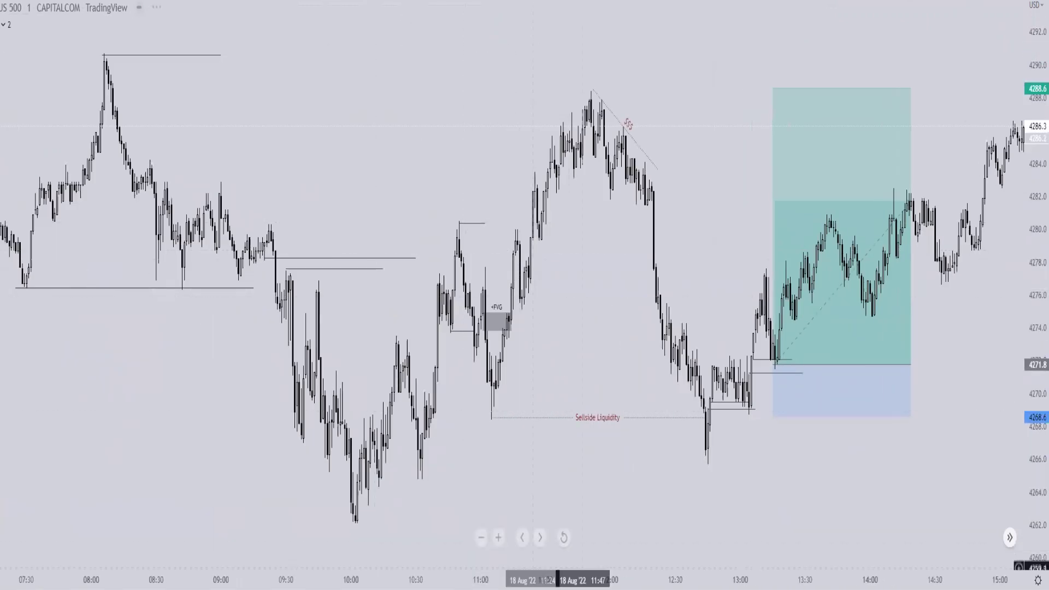
{"action": "left_click", "coordinate": [584, 358]}
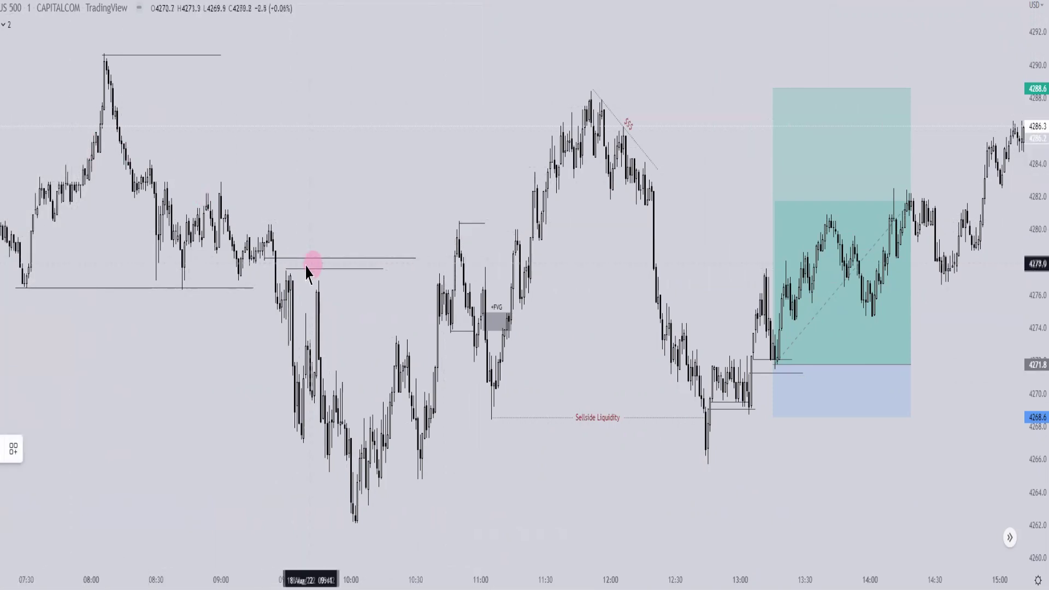
{"action": "mouse_move", "coordinate": [357, 239]}
{"action": "left_mouse_down"}
{"action": "mouse_move", "coordinate": [314, 253]}
{"action": "mouse_move", "coordinate": [365, 228]}
{"action": "mouse_move", "coordinate": [361, 218]}
{"action": "left_mouse_up"}
{"action": "left_click_drag", "start_coordinate": [442, 219], "coordinate": [462, 192]}
{"action": "mouse_move", "coordinate": [394, 190]}
{"action": "left_mouse_down"}
{"action": "mouse_move", "coordinate": [356, 230]}
{"action": "mouse_move", "coordinate": [372, 225]}
{"action": "left_mouse_up"}
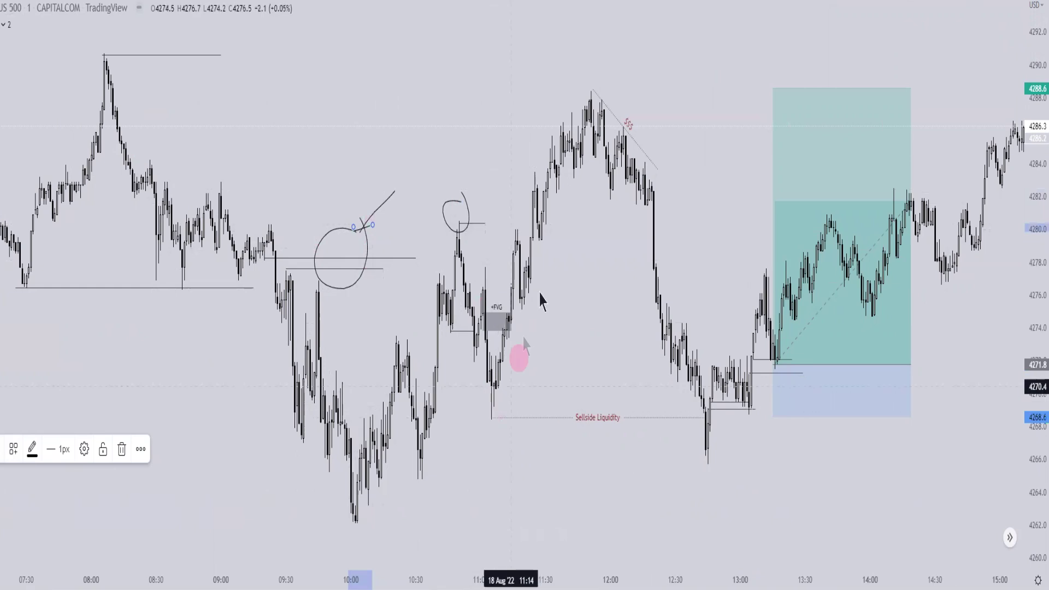
Circle the low beneath the Sellside Liquidity line, and brush marks on the decline before it and the swing near 10:50.
{"action": "mouse_move", "coordinate": [714, 449]}
{"action": "left_mouse_down"}
{"action": "mouse_move", "coordinate": [721, 464]}
{"action": "mouse_move", "coordinate": [674, 468]}
{"action": "mouse_move", "coordinate": [716, 454]}
{"action": "left_mouse_up"}
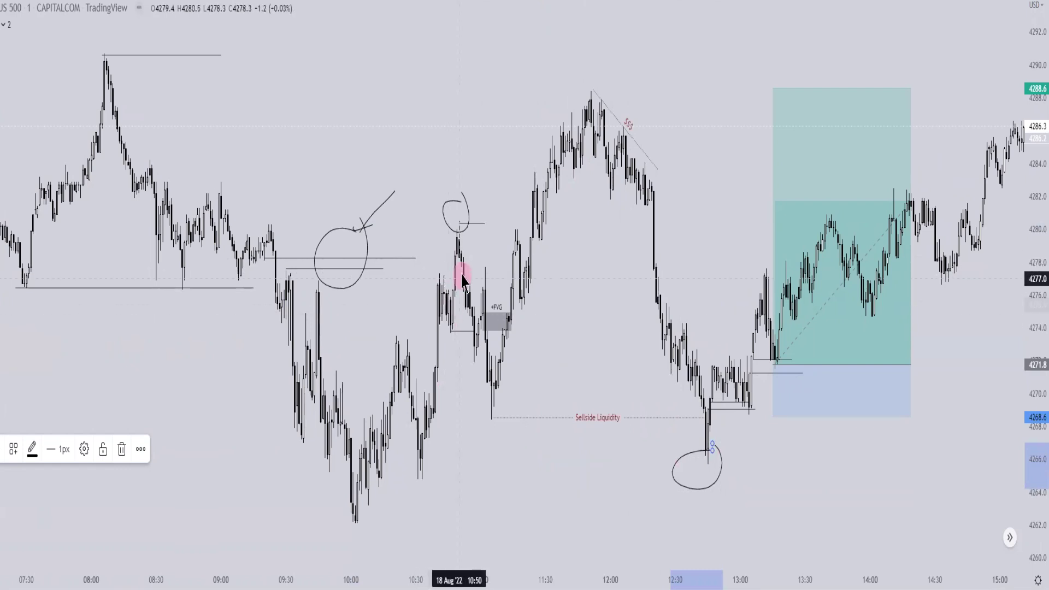
{"action": "left_click_drag", "start_coordinate": [689, 343], "coordinate": [717, 342]}
{"action": "left_click_drag", "start_coordinate": [701, 458], "coordinate": [714, 453]}
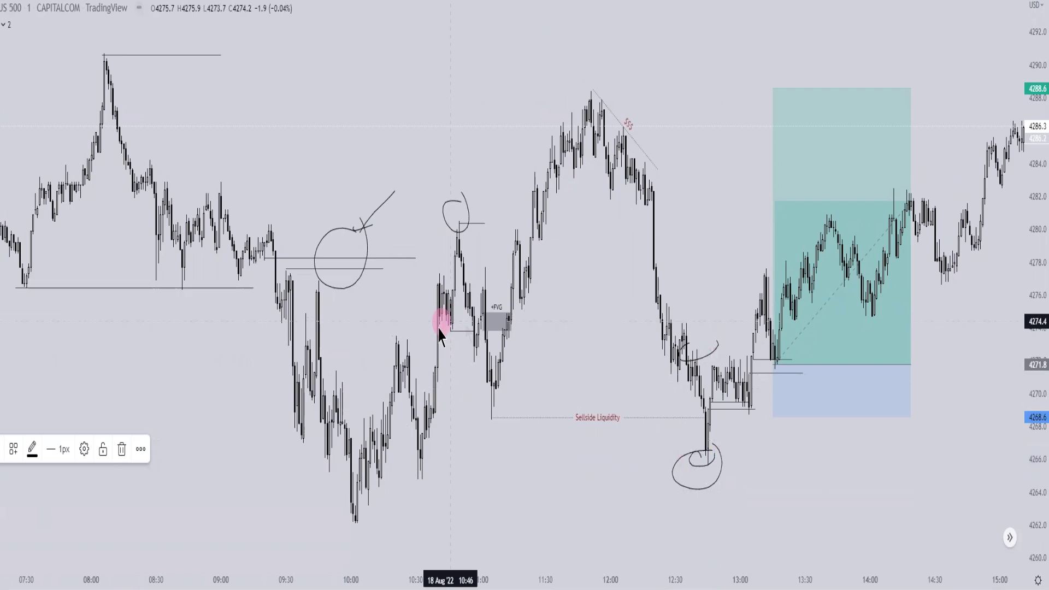
{"action": "mouse_move", "coordinate": [460, 236]}
{"action": "left_mouse_down"}
{"action": "mouse_move", "coordinate": [437, 224]}
{"action": "mouse_move", "coordinate": [461, 244]}
{"action": "mouse_move", "coordinate": [457, 227]}
{"action": "left_mouse_up"}
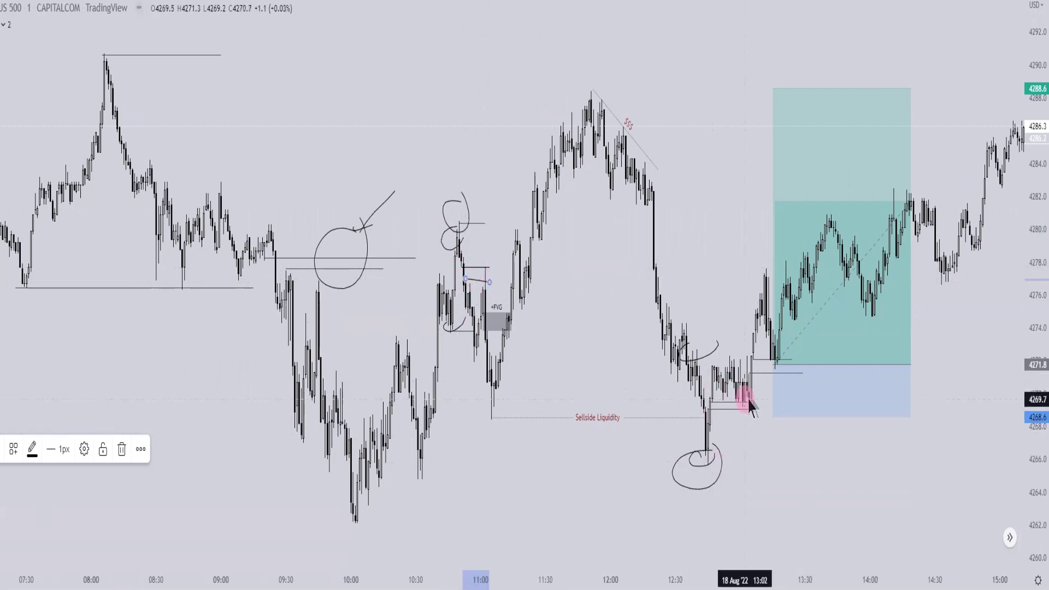
Trace the two short level lines just before 13:00, and circle the swing highs and lows near 11:00 and 13:00.
{"action": "left_click_drag", "start_coordinate": [709, 404], "coordinate": [751, 412]}
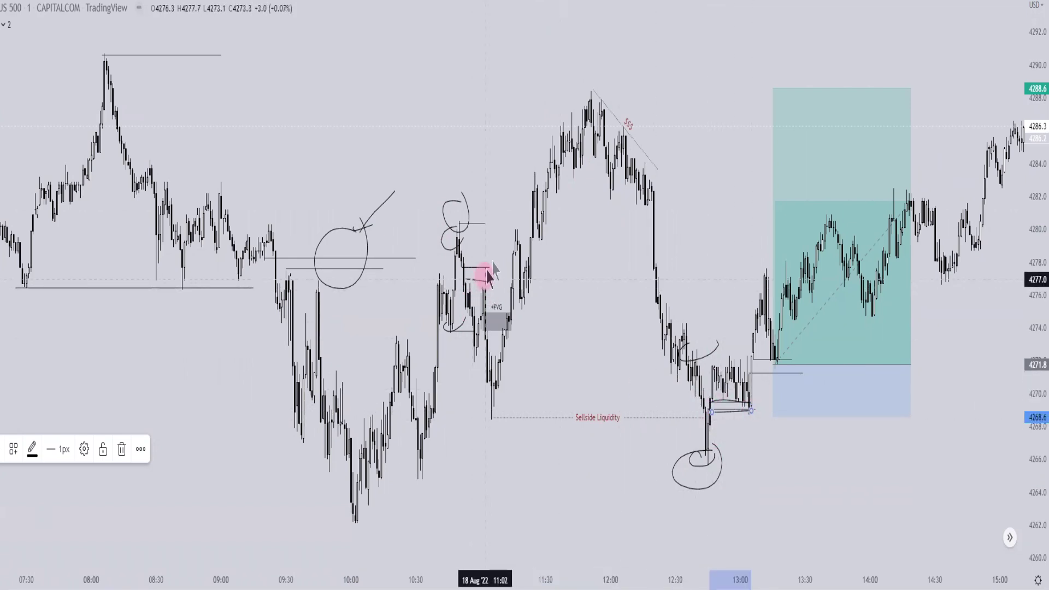
{"action": "left_click_drag", "start_coordinate": [491, 259], "coordinate": [500, 269]}
{"action": "left_click_drag", "start_coordinate": [498, 398], "coordinate": [517, 394]}
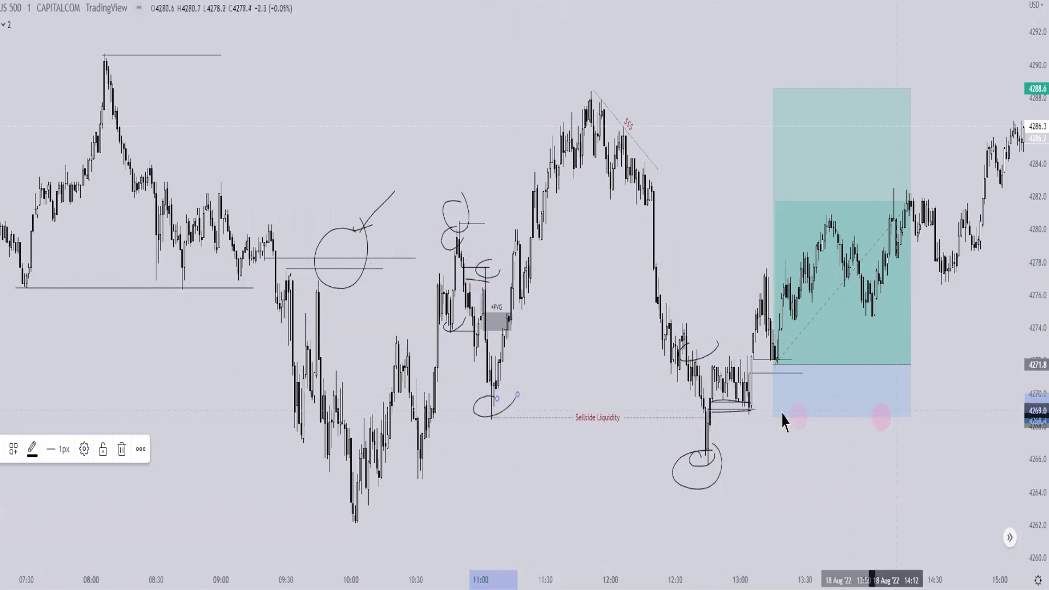
{"action": "left_click_drag", "start_coordinate": [760, 404], "coordinate": [770, 403]}
{"action": "left_click_drag", "start_coordinate": [768, 266], "coordinate": [766, 274]}
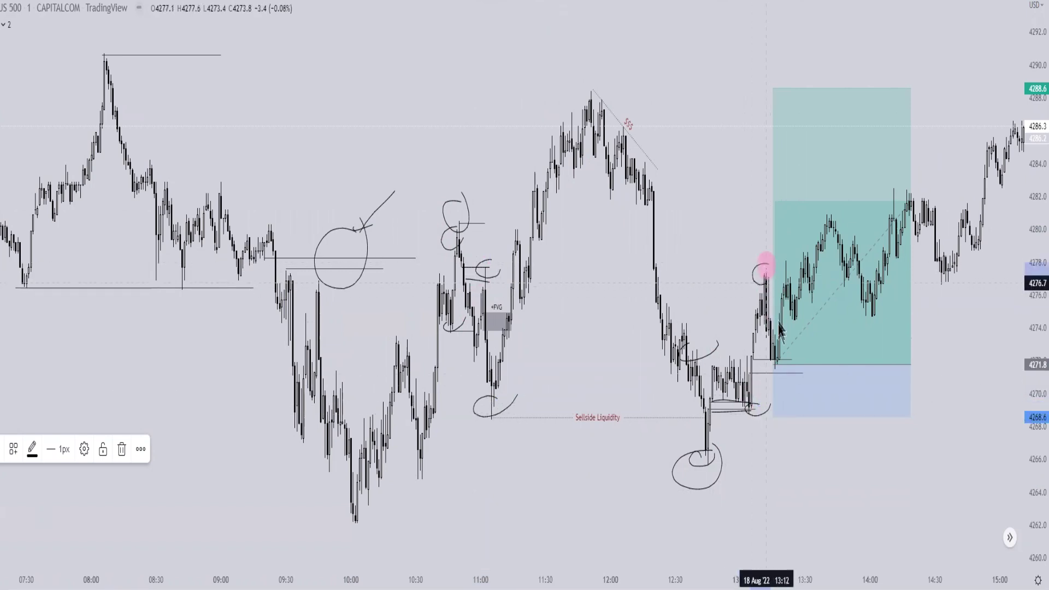
Trace the lines at the long position's entry, cross out the +FVG rectangle, and draw check marks around the entry level.
{"action": "left_click_drag", "start_coordinate": [753, 358], "coordinate": [797, 367]}
{"action": "mouse_move", "coordinate": [483, 312]}
{"action": "left_mouse_down"}
{"action": "mouse_move", "coordinate": [531, 315]}
{"action": "mouse_move", "coordinate": [501, 306]}
{"action": "left_mouse_up"}
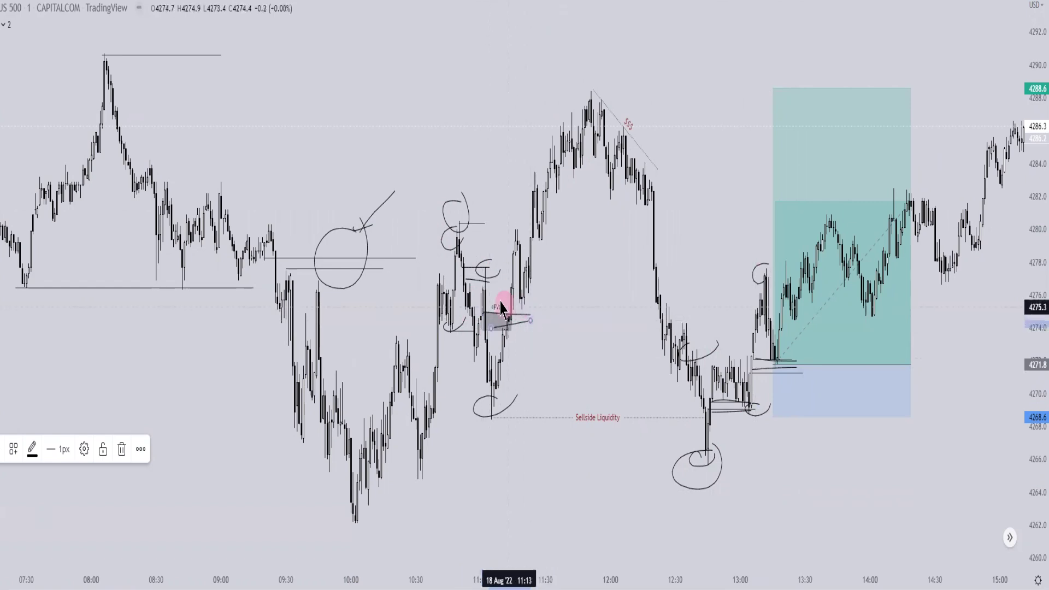
{"action": "mouse_move", "coordinate": [829, 323]}
{"action": "left_mouse_down"}
{"action": "mouse_move", "coordinate": [807, 363]}
{"action": "mouse_move", "coordinate": [837, 346]}
{"action": "left_mouse_up"}
{"action": "left_click_drag", "start_coordinate": [851, 351], "coordinate": [874, 315]}
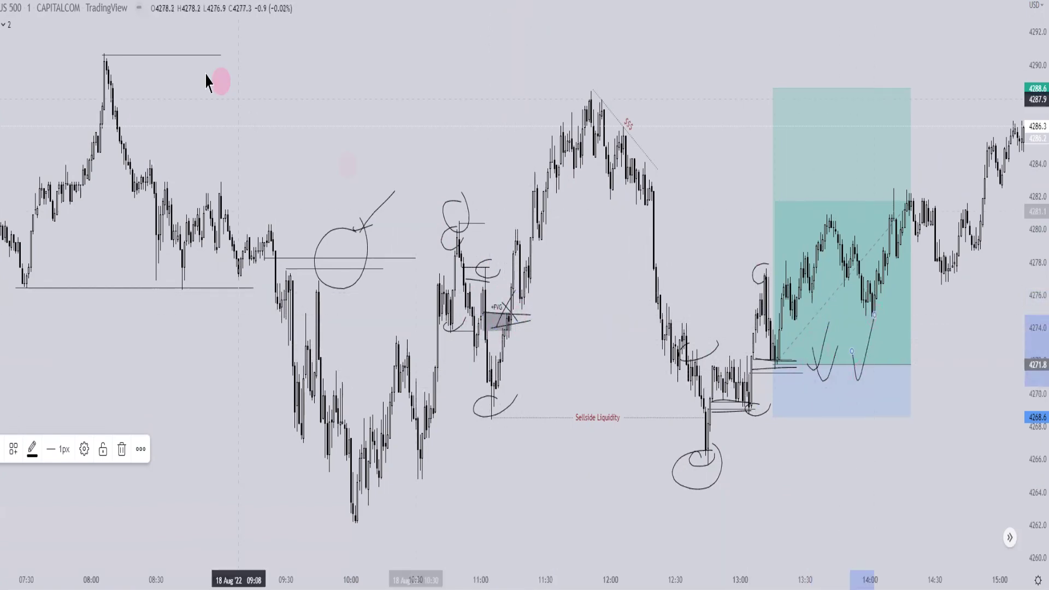
Select the hand-drawn circle around the two horizontal levels near 10:00.
{"action": "left_click_drag", "start_coordinate": [682, 218], "coordinate": [629, 209]}
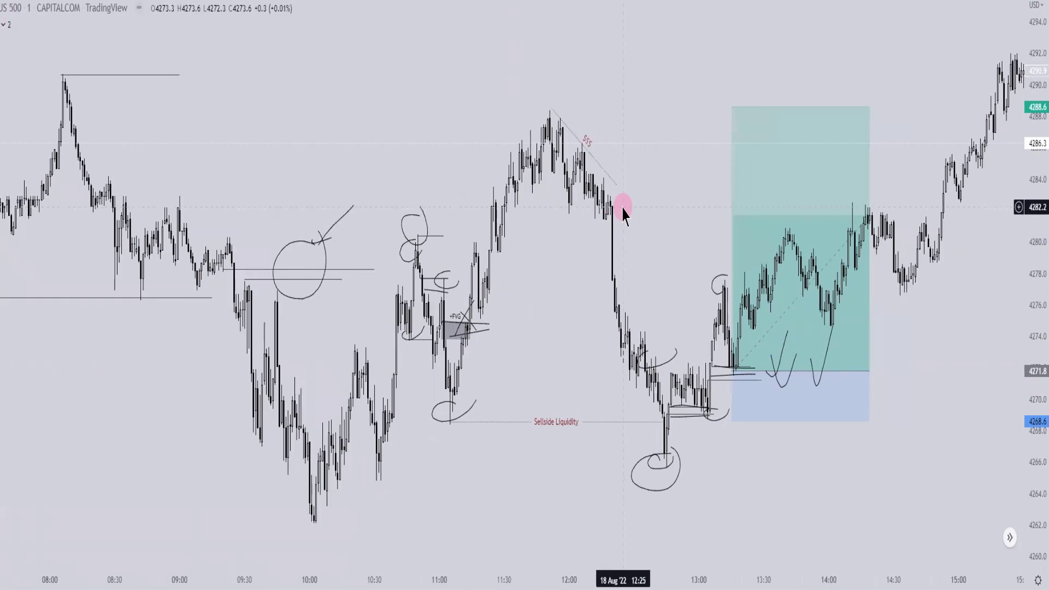
{"action": "scroll", "coordinate": [625, 212], "scroll_direction": "down", "scroll_amount": 2}
{"action": "left_click_drag", "start_coordinate": [695, 291], "coordinate": [594, 285]}
{"action": "scroll", "coordinate": [594, 292], "scroll_direction": "down", "scroll_amount": 1}
{"action": "left_click", "coordinate": [381, 282]}
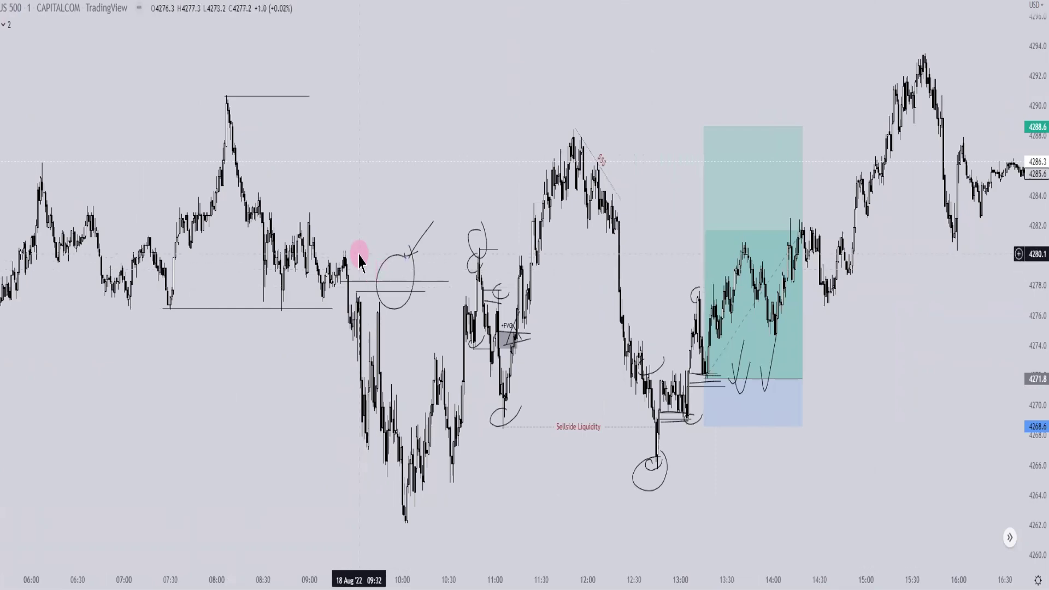